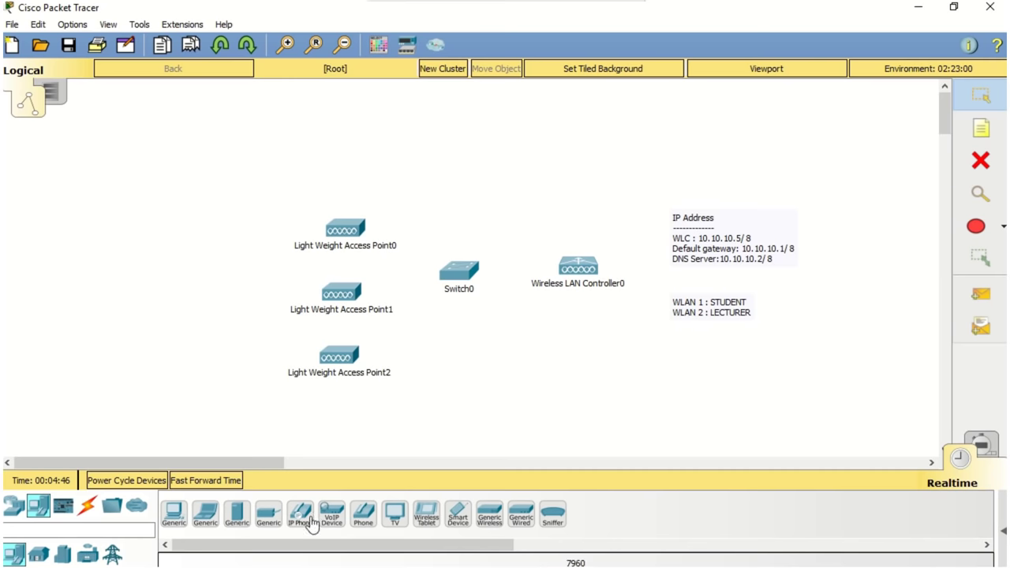
Step: Place a Generic Server above Switch0 and a Generic Laptop below the Wireless LAN Controller
{"action": "left_click_drag", "start_coordinate": [237, 514], "coordinate": [472, 227]}
{"action": "left_click_drag", "start_coordinate": [454, 189], "coordinate": [454, 190]}
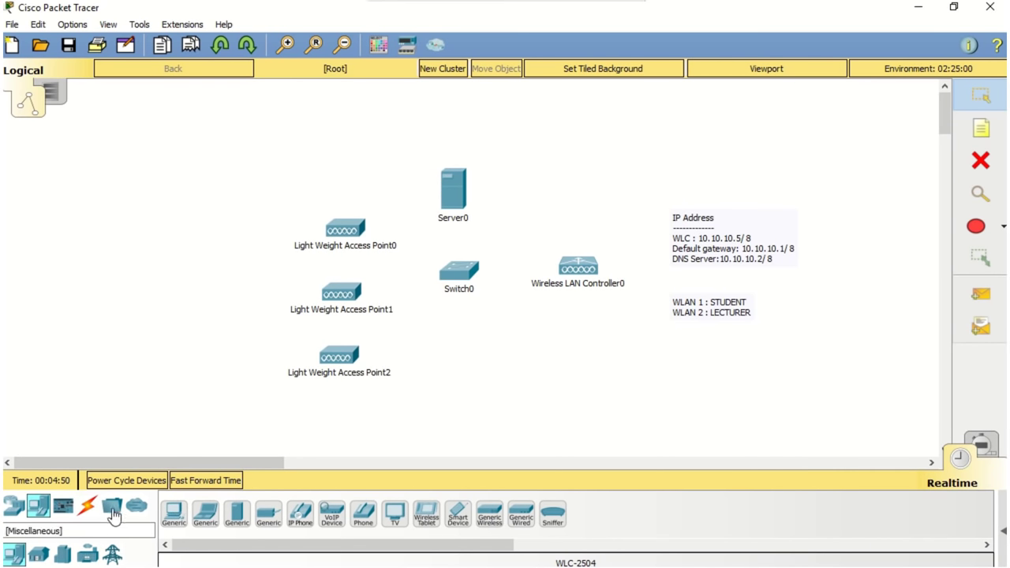
{"action": "left_click_drag", "start_coordinate": [205, 518], "coordinate": [637, 377]}
{"action": "left_click_drag", "start_coordinate": [575, 354], "coordinate": [575, 354]}
Step: Connect Access Points 0 and 1 to Switch0 Fa0/1 and Fa0/2 with copper straight-through cables
{"action": "left_click", "coordinate": [87, 505]}
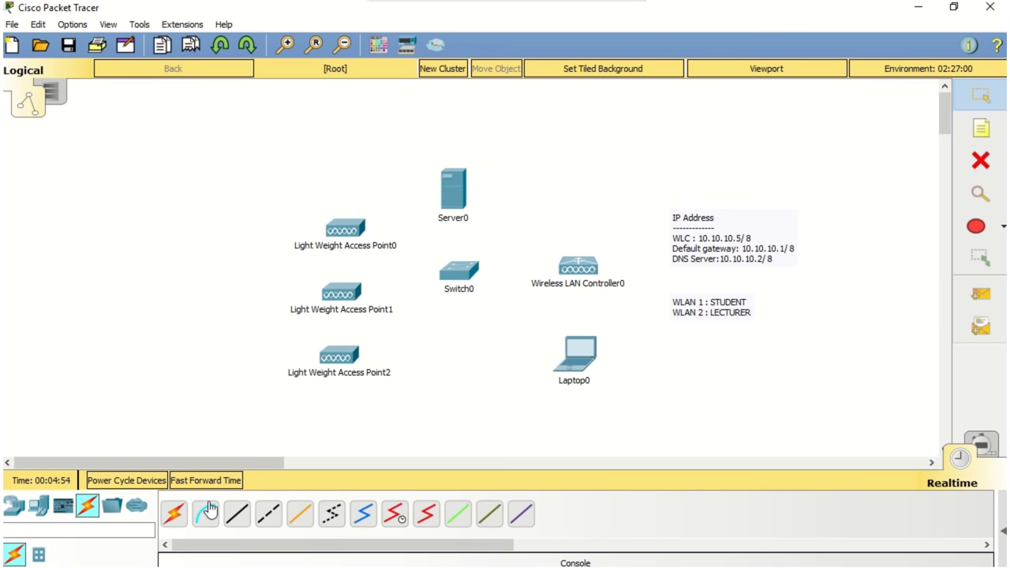
{"action": "left_click", "coordinate": [237, 513]}
{"action": "left_click", "coordinate": [347, 232]}
{"action": "left_click", "coordinate": [367, 237]}
{"action": "left_click", "coordinate": [460, 271]}
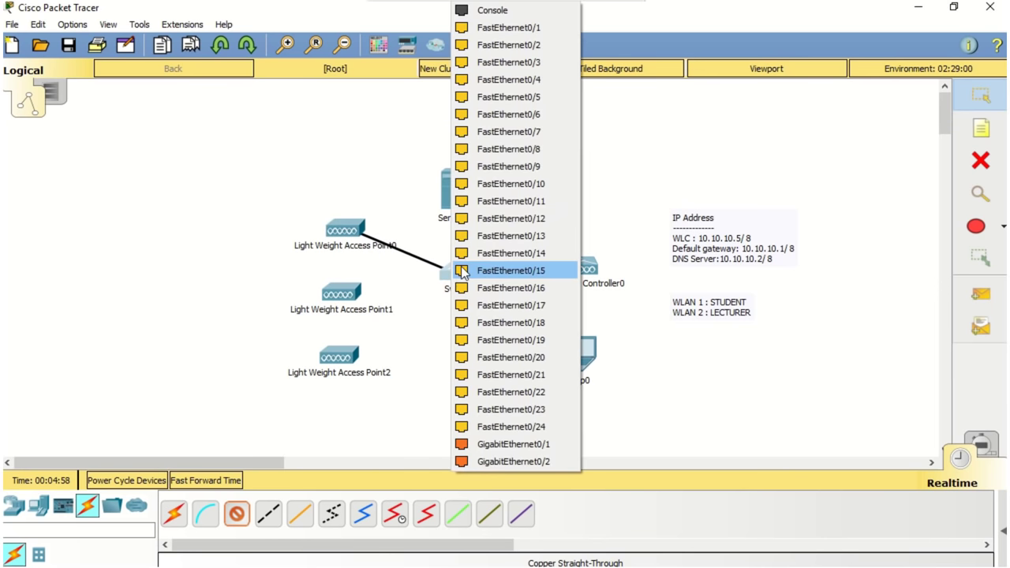
{"action": "left_click", "coordinate": [505, 27]}
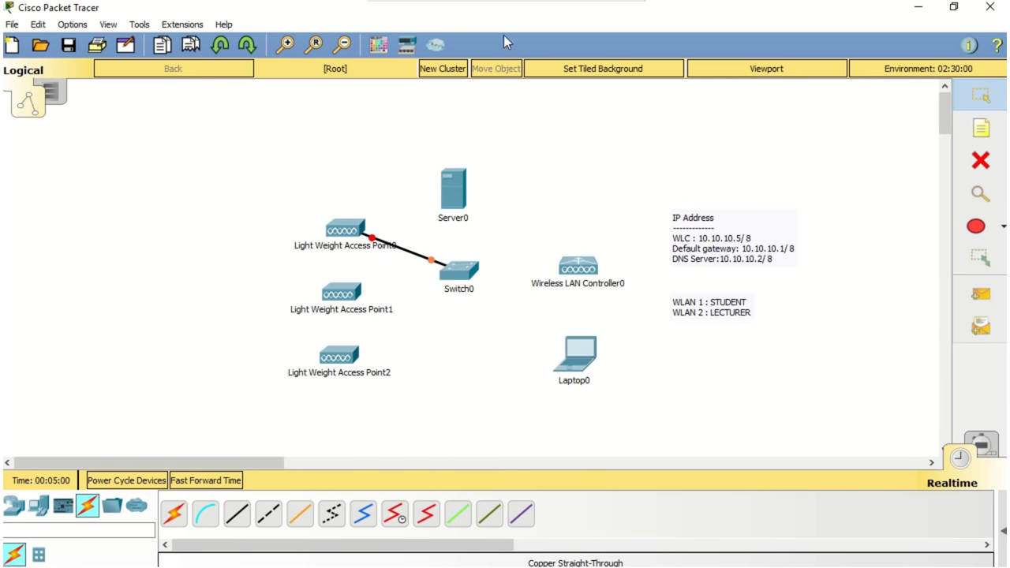
{"action": "left_click", "coordinate": [236, 514]}
{"action": "left_click", "coordinate": [340, 294]}
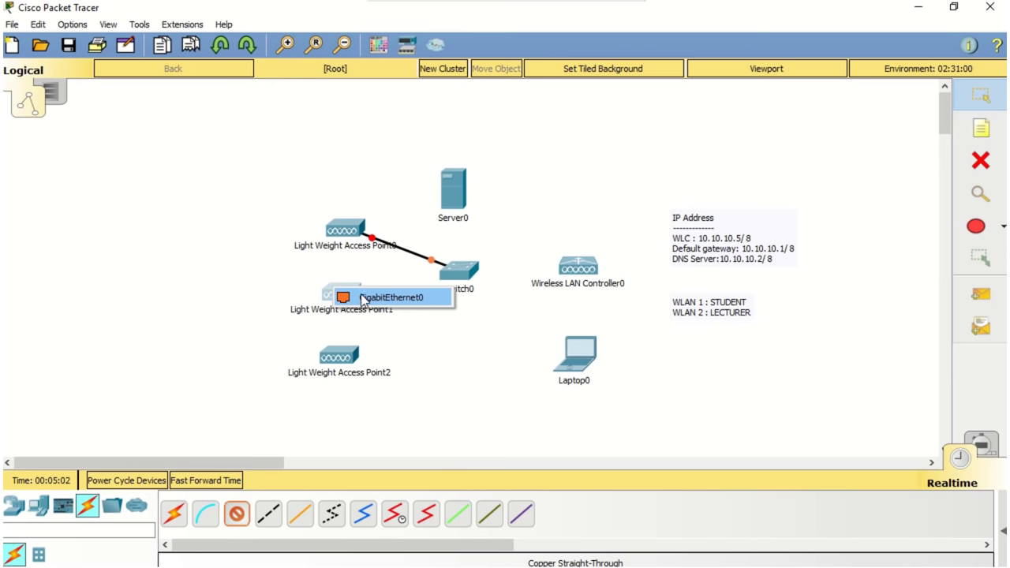
{"action": "left_click", "coordinate": [363, 299]}
{"action": "left_click", "coordinate": [461, 271]}
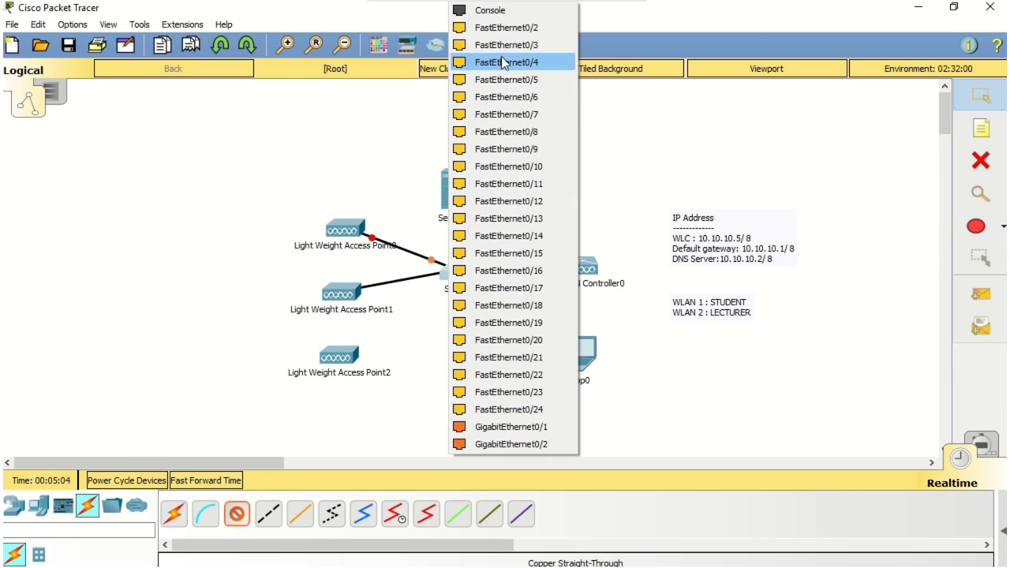
{"action": "left_click", "coordinate": [505, 28]}
Step: Cable Access Point2 to Switch0 Fa0/3 and Server0 to Switch0 Fa0/4
{"action": "left_click", "coordinate": [237, 513]}
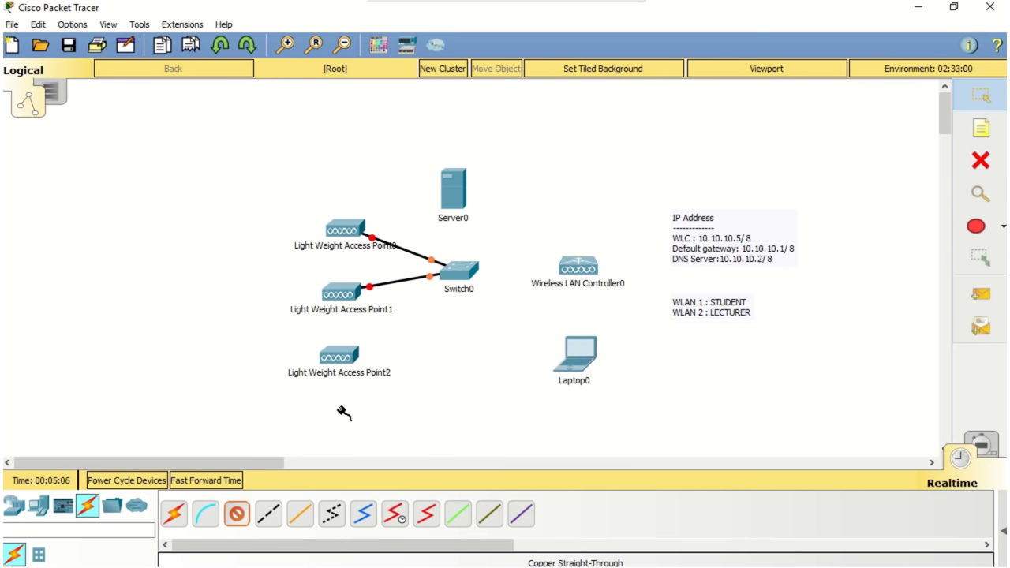
{"action": "left_click", "coordinate": [339, 356]}
{"action": "left_click", "coordinate": [361, 363]}
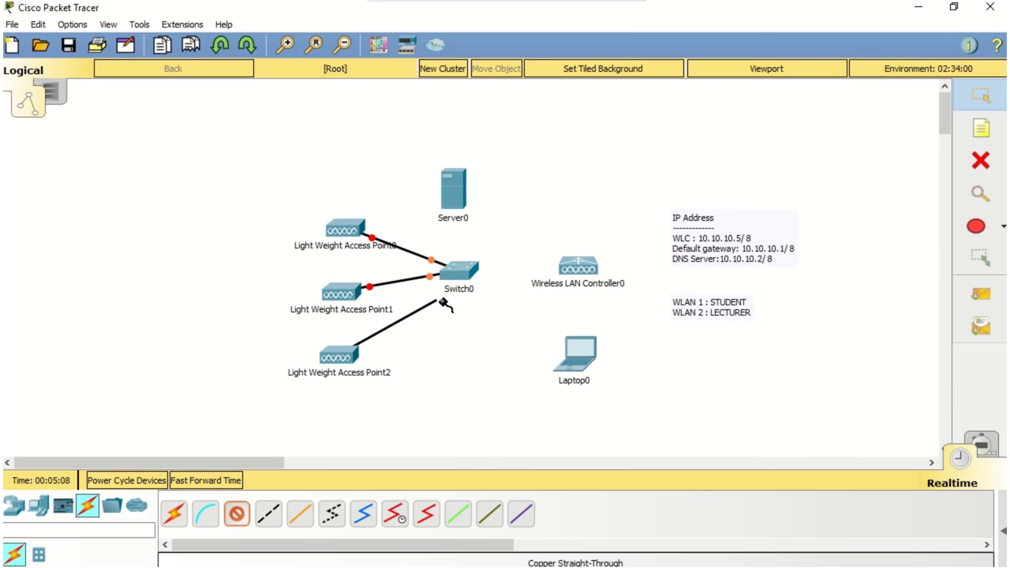
{"action": "left_click", "coordinate": [462, 272]}
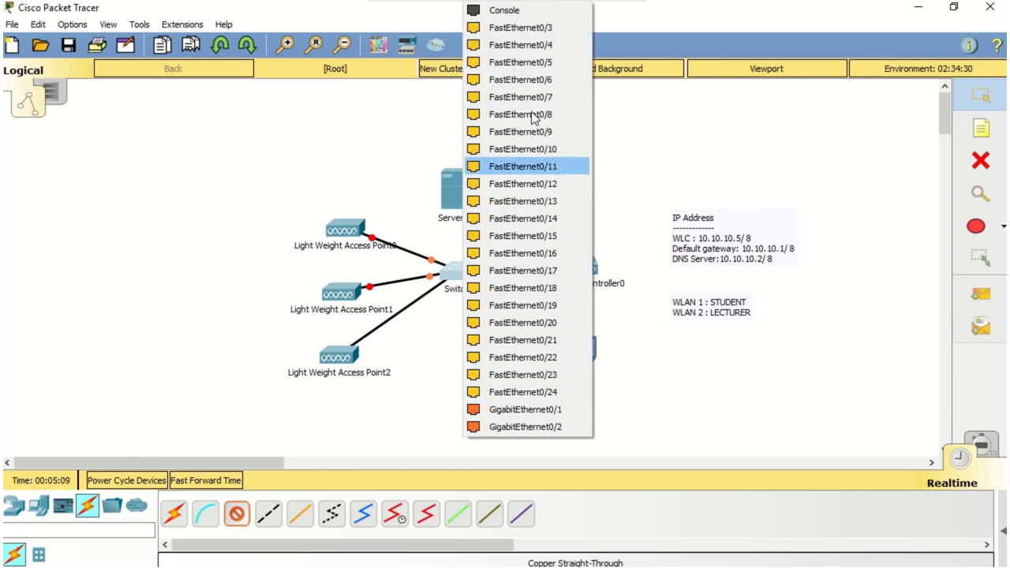
{"action": "left_click", "coordinate": [554, 27]}
{"action": "left_click", "coordinate": [239, 513]}
{"action": "left_click", "coordinate": [458, 197]}
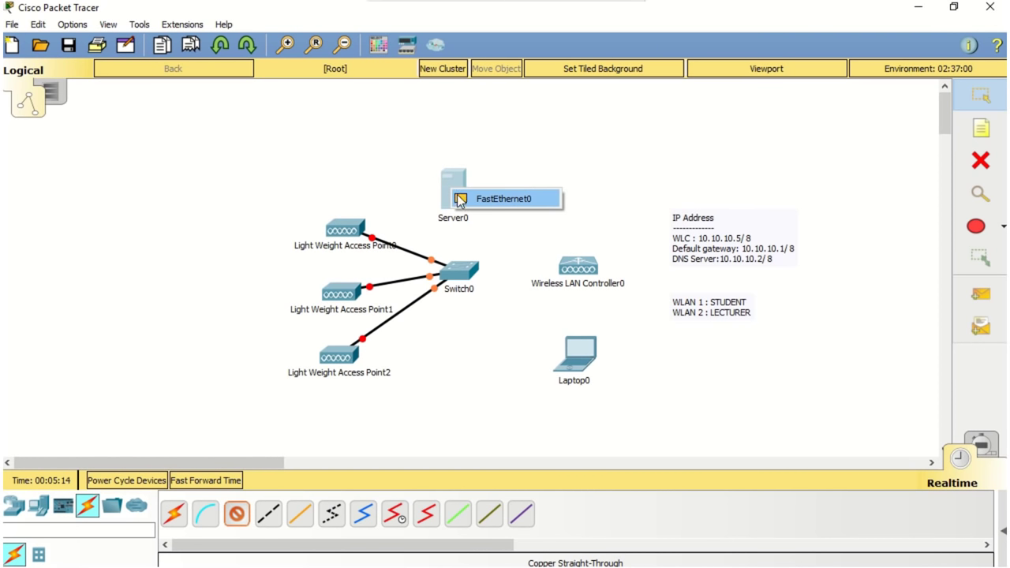
{"action": "left_click", "coordinate": [460, 199]}
{"action": "left_click", "coordinate": [456, 268]}
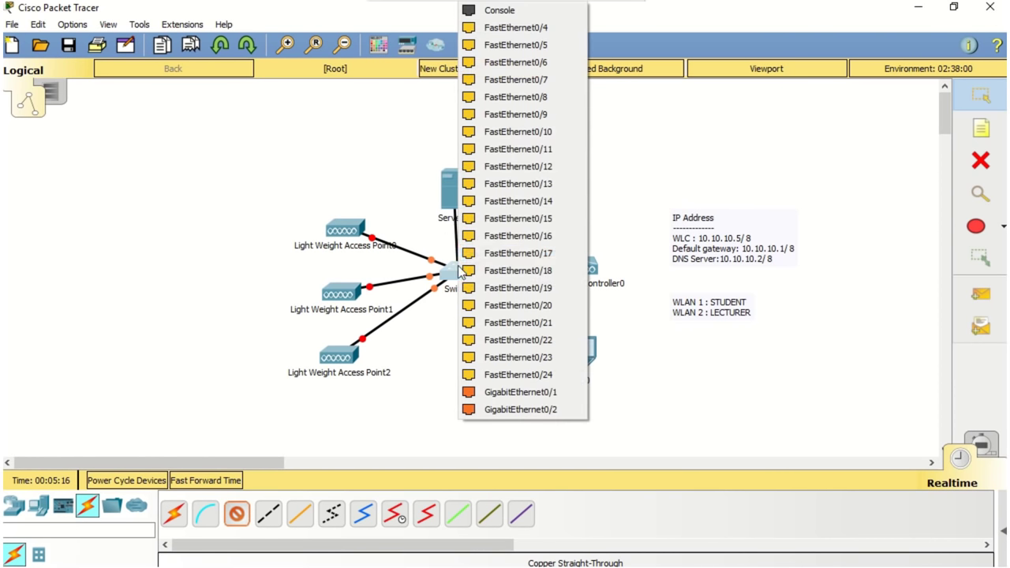
{"action": "left_click", "coordinate": [548, 27]}
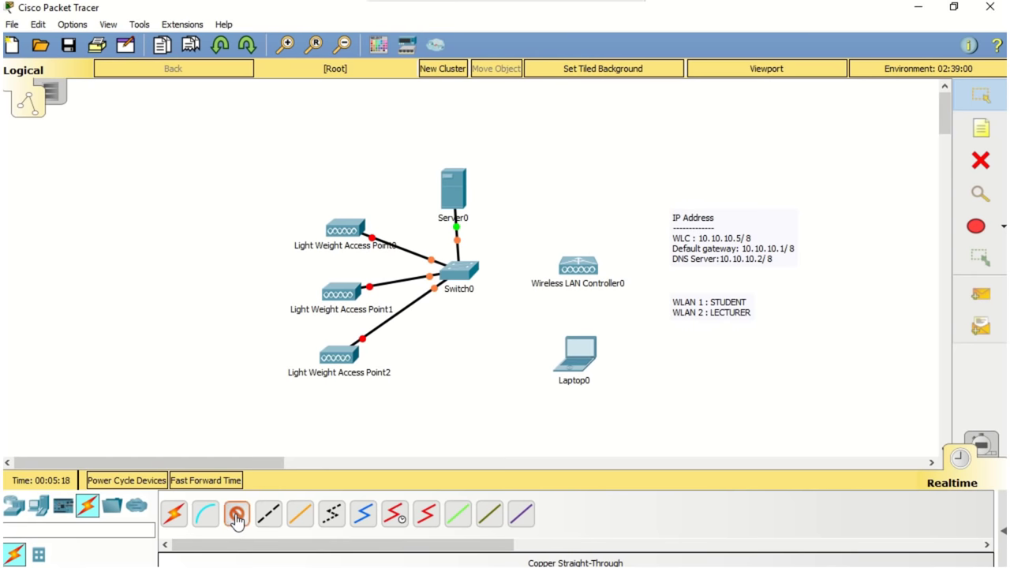
Step: Link Switch0 Gi0/1 to WLC Gi1 and Laptop0 Fa0 to WLC Gi2
{"action": "left_click", "coordinate": [236, 517]}
{"action": "left_click", "coordinate": [466, 271]}
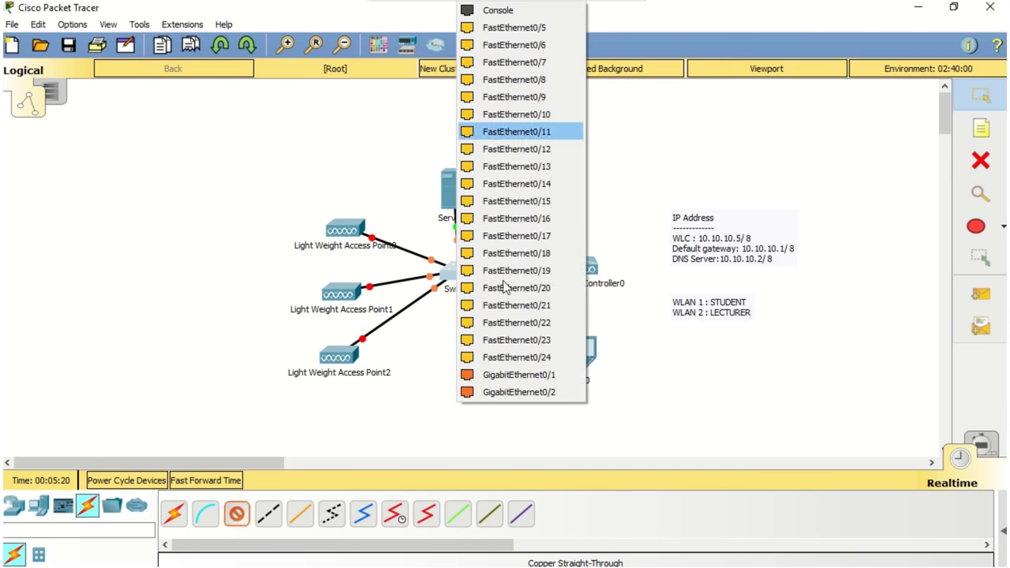
{"action": "left_click", "coordinate": [505, 375]}
{"action": "left_click", "coordinate": [579, 270]}
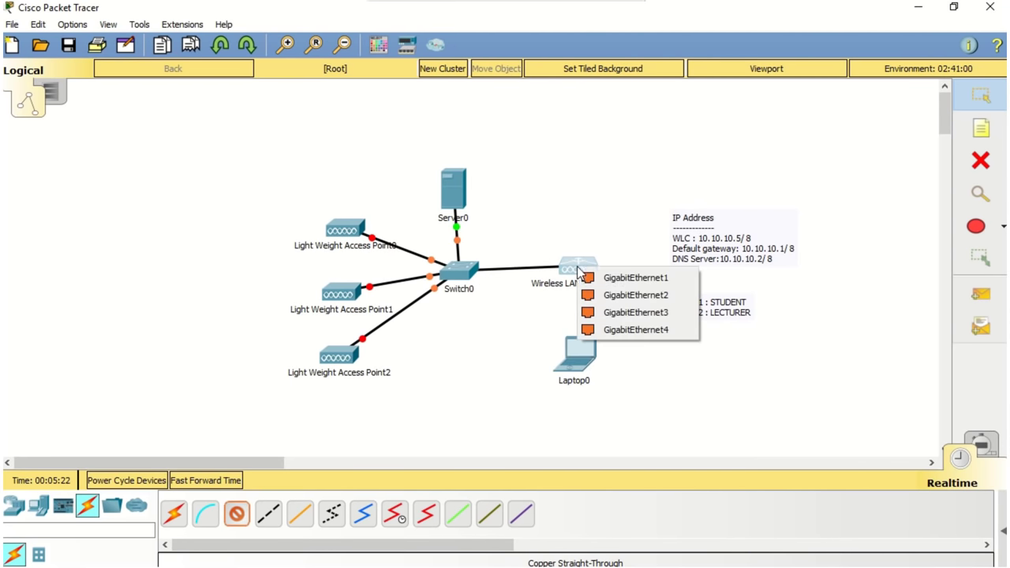
{"action": "left_click", "coordinate": [586, 278]}
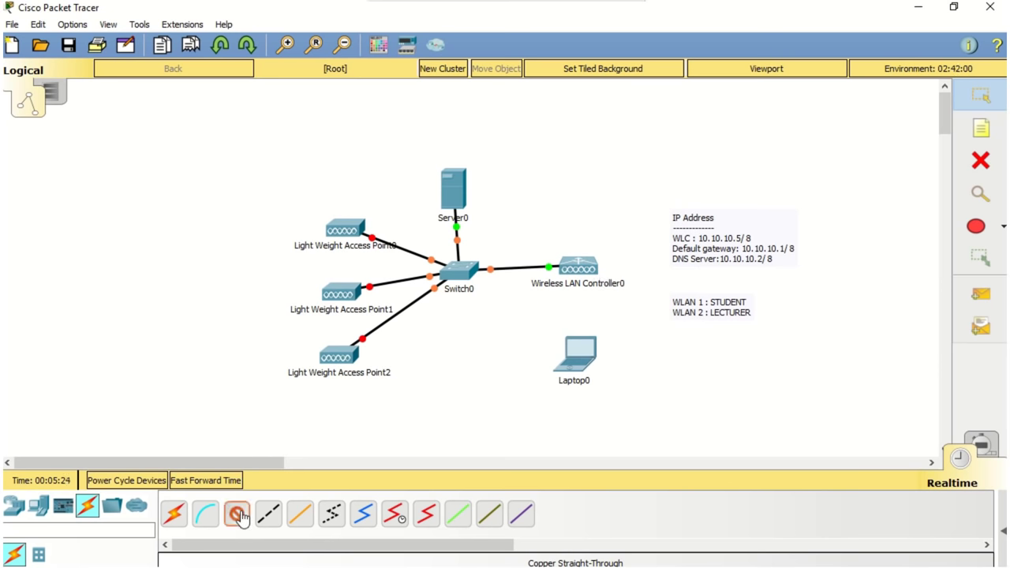
{"action": "left_click", "coordinate": [584, 360]}
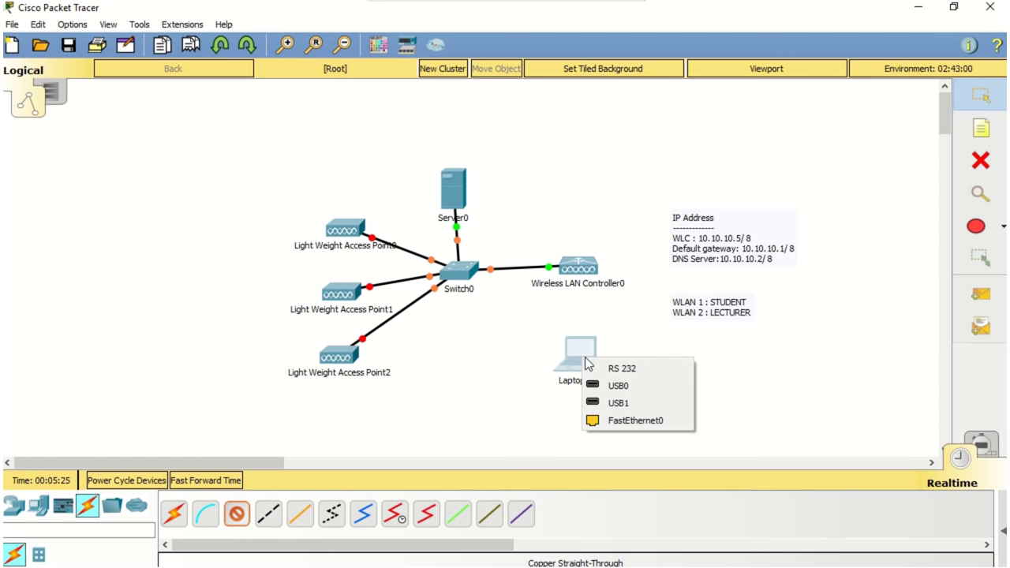
{"action": "left_click", "coordinate": [629, 419]}
{"action": "left_click", "coordinate": [584, 266]}
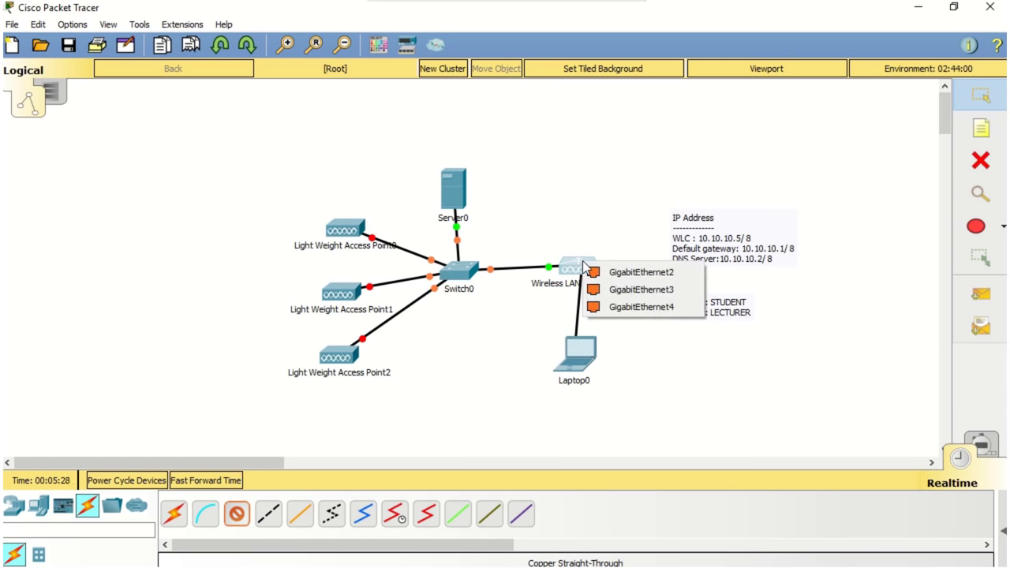
{"action": "left_click", "coordinate": [595, 272]}
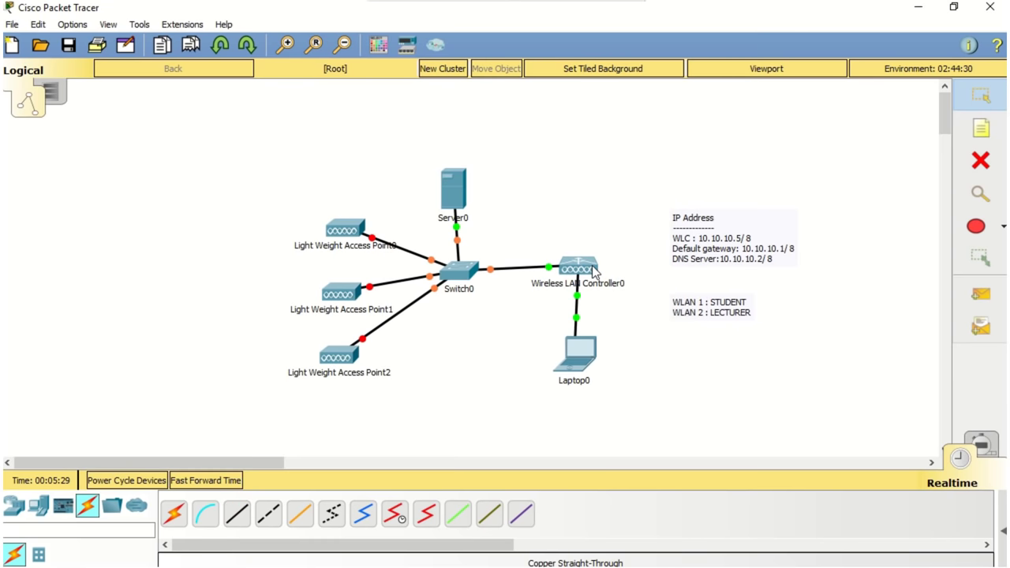
{"action": "left_click", "coordinate": [345, 231]}
Step: Plug a power adapter into Access Points 0, 1 and 2 in turn
{"action": "left_click_drag", "start_coordinate": [527, 401], "coordinate": [636, 175]}
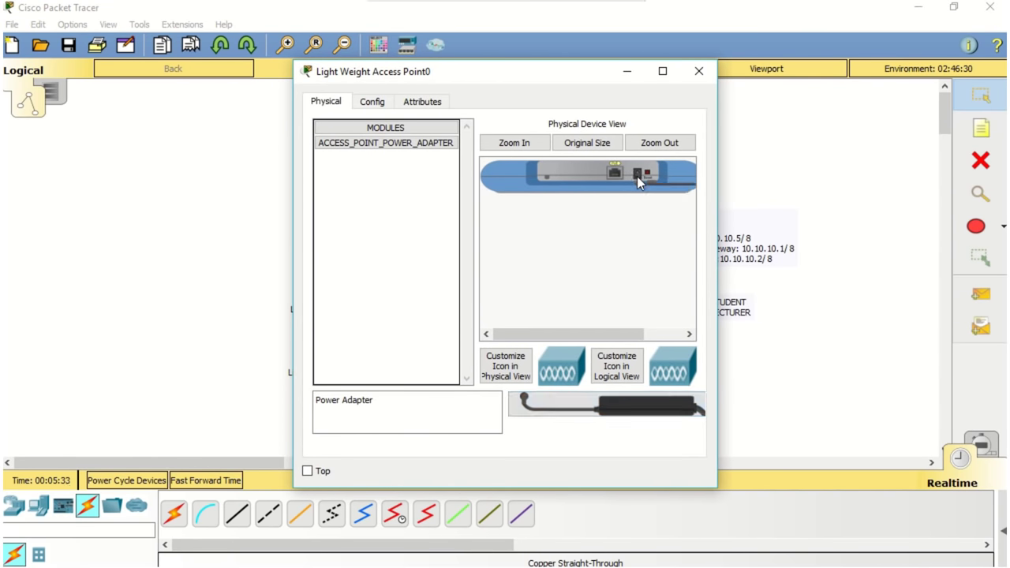
{"action": "left_click", "coordinate": [698, 72]}
{"action": "left_click", "coordinate": [350, 303]}
{"action": "left_click_drag", "start_coordinate": [621, 407], "coordinate": [638, 175]}
{"action": "left_click", "coordinate": [698, 72]}
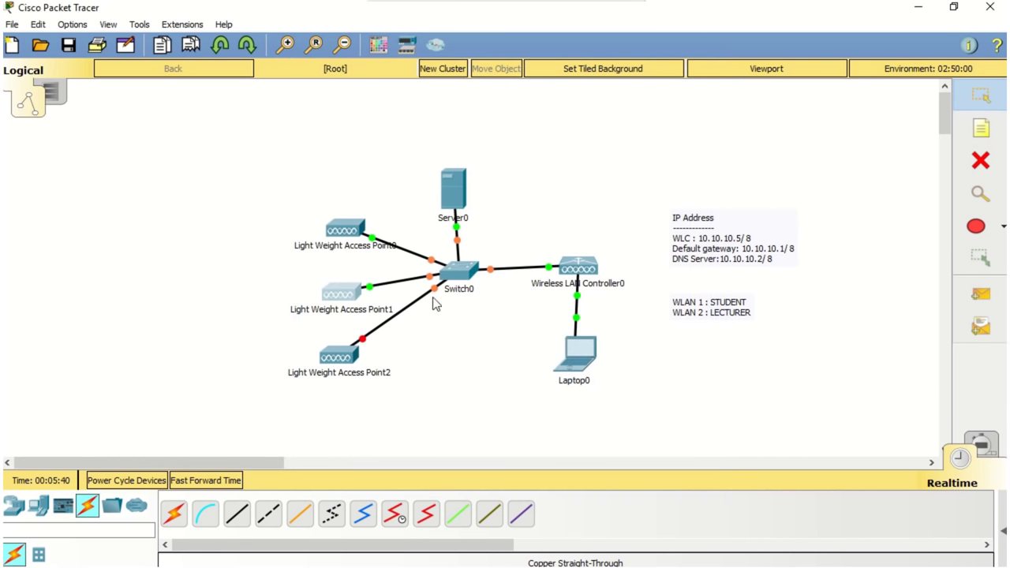
{"action": "left_click", "coordinate": [340, 353]}
{"action": "left_click_drag", "start_coordinate": [631, 399], "coordinate": [639, 175]}
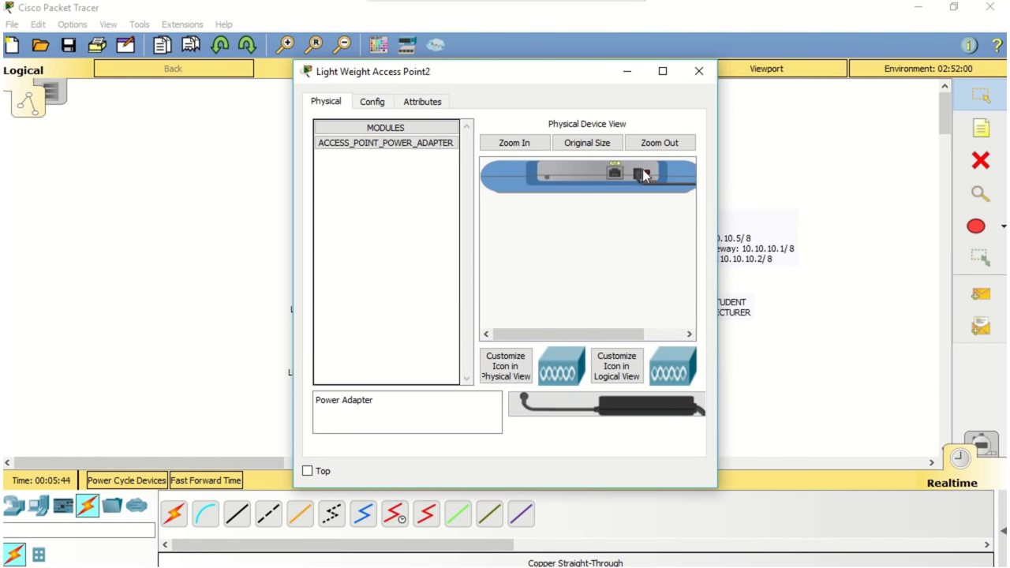
{"action": "left_click", "coordinate": [698, 72]}
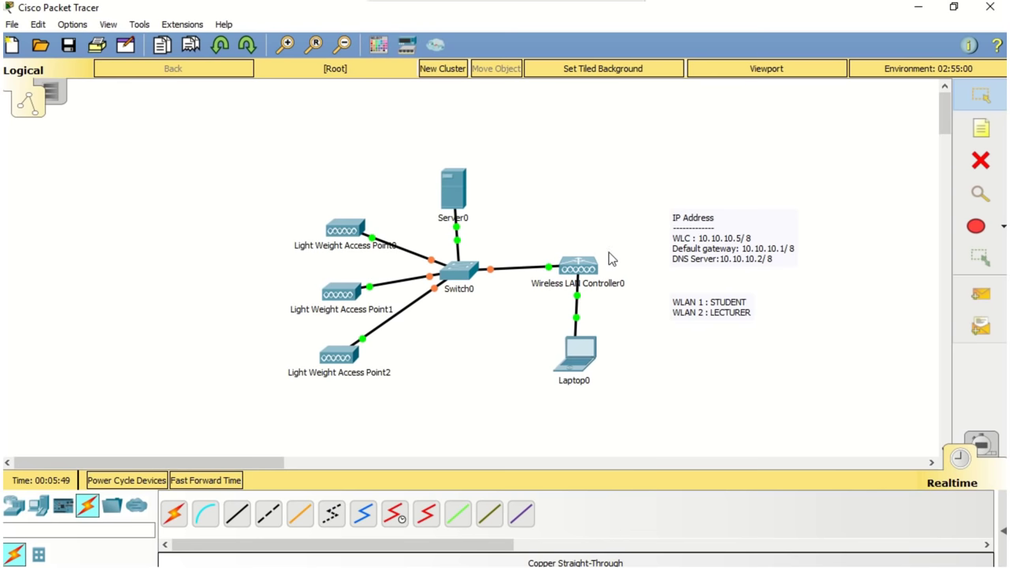
Step: Give the WLC management IP 10.10.10.5, mask 255.0.0.0, gateway 10.10.10.1, DNS 10.10.10.2
{"action": "left_click", "coordinate": [578, 272]}
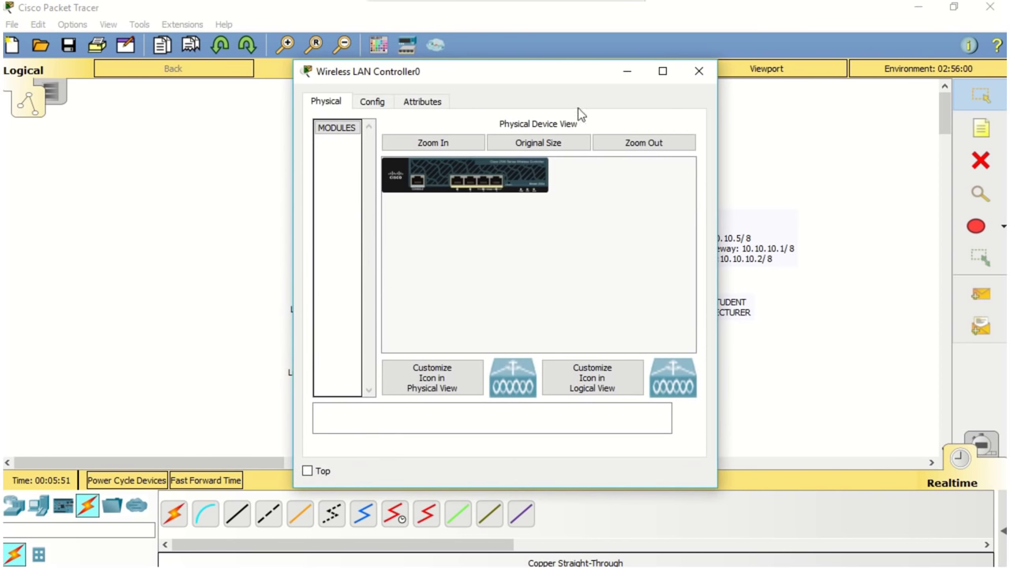
{"action": "left_click_drag", "start_coordinate": [579, 72], "coordinate": [499, 78]}
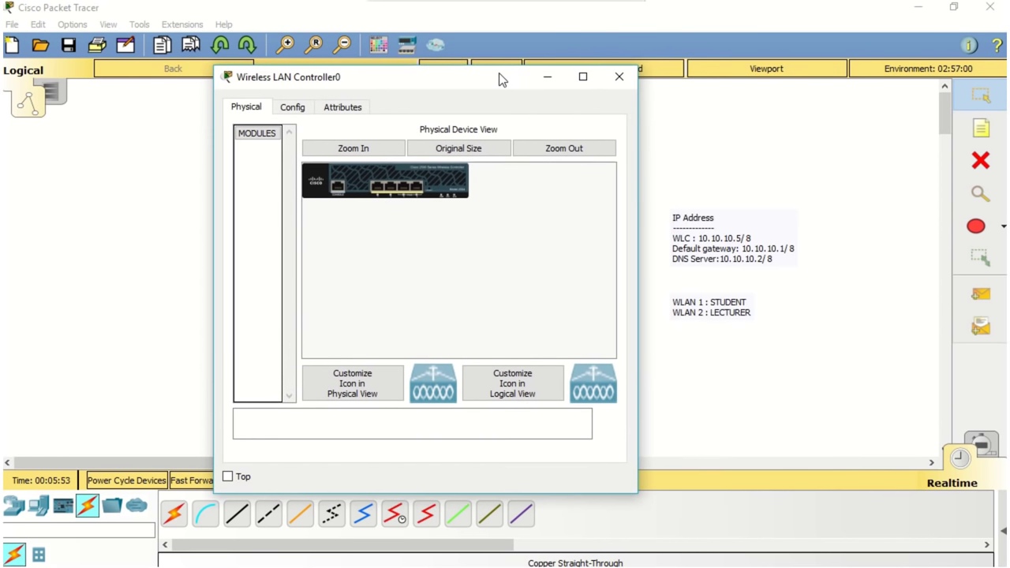
{"action": "left_click", "coordinate": [294, 110]}
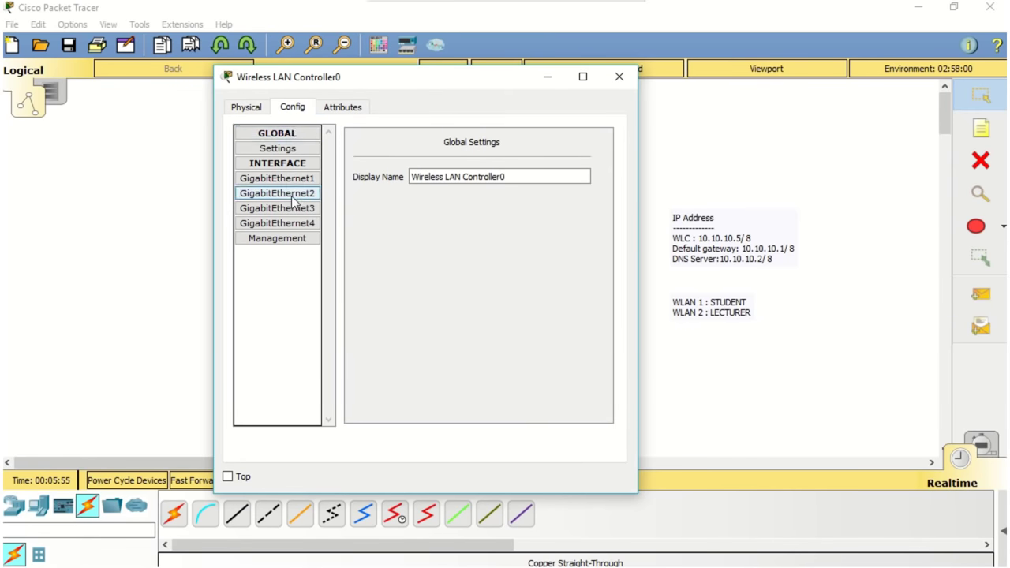
{"action": "left_click", "coordinate": [298, 244]}
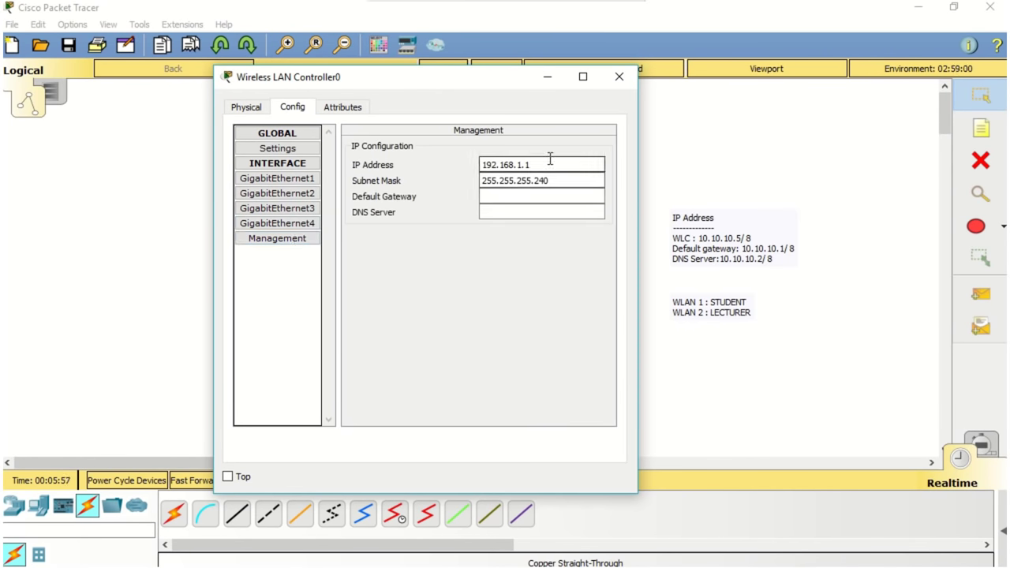
{"action": "left_click_drag", "start_coordinate": [548, 163], "coordinate": [419, 154]}
{"action": "type", "text": "10"}
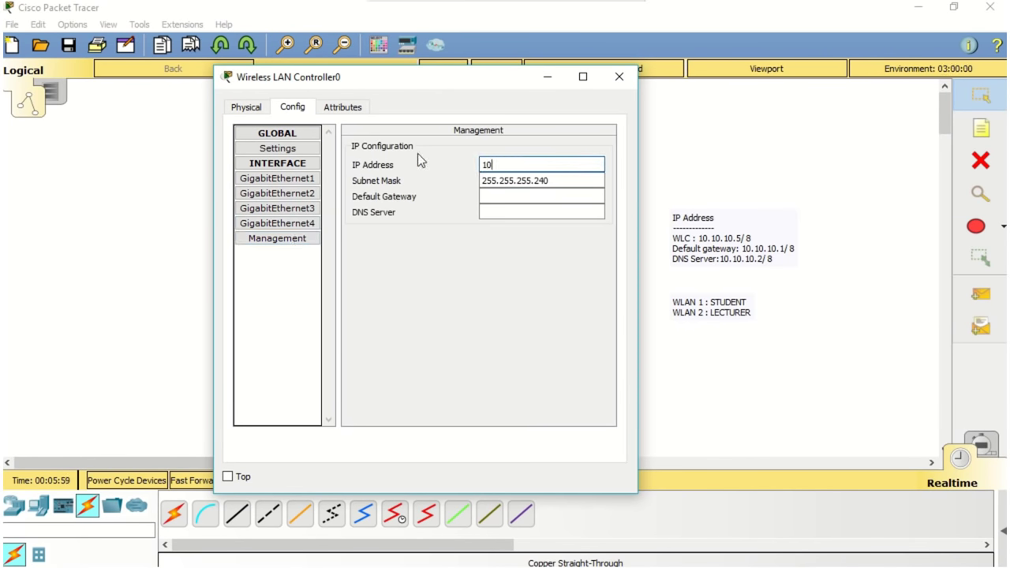
{"action": "type", "text": ".10.10.5"}
{"action": "left_click_drag", "start_coordinate": [555, 177], "coordinate": [500, 177]}
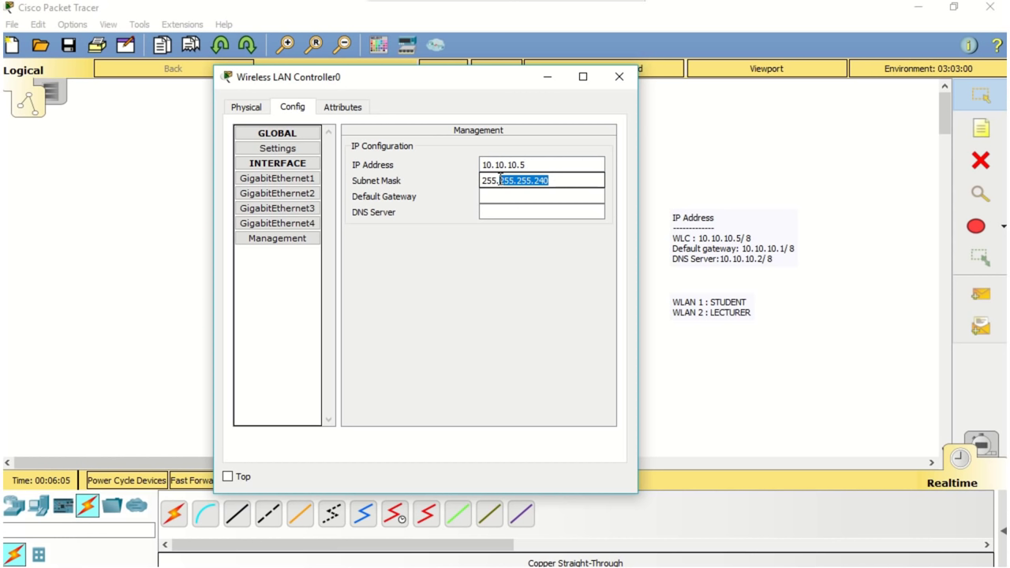
{"action": "type", "text": "0.0.0"}
{"action": "left_click", "coordinate": [503, 197]}
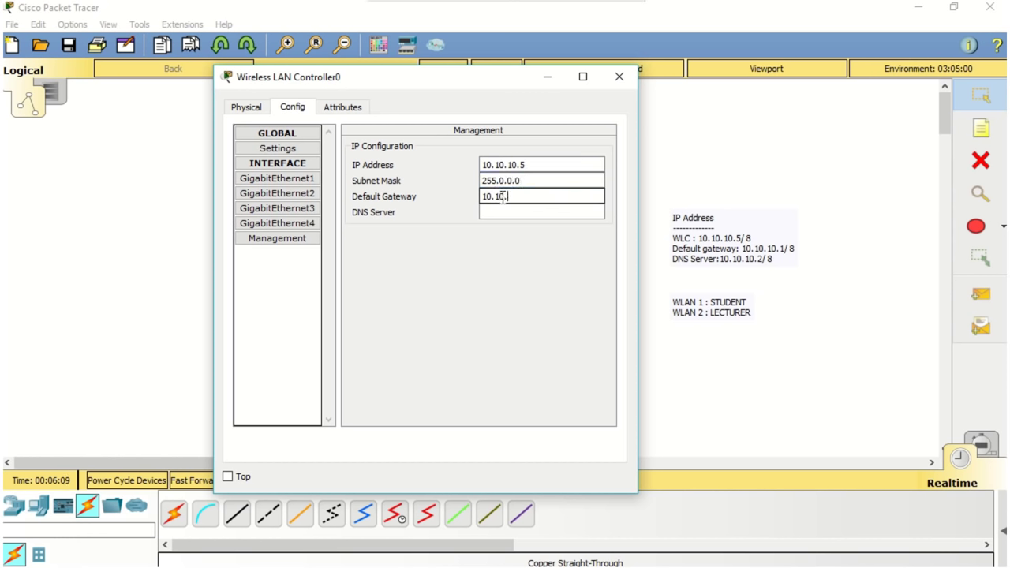
{"action": "left_click", "coordinate": [502, 211]}
{"action": "type", "text": "10.10.10.2"}
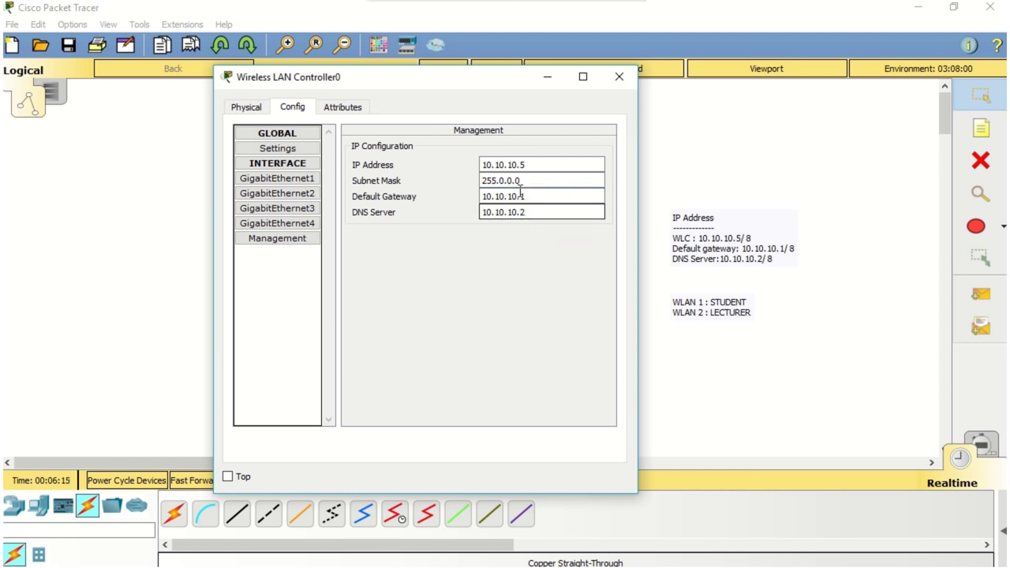
{"action": "left_click", "coordinate": [619, 77]}
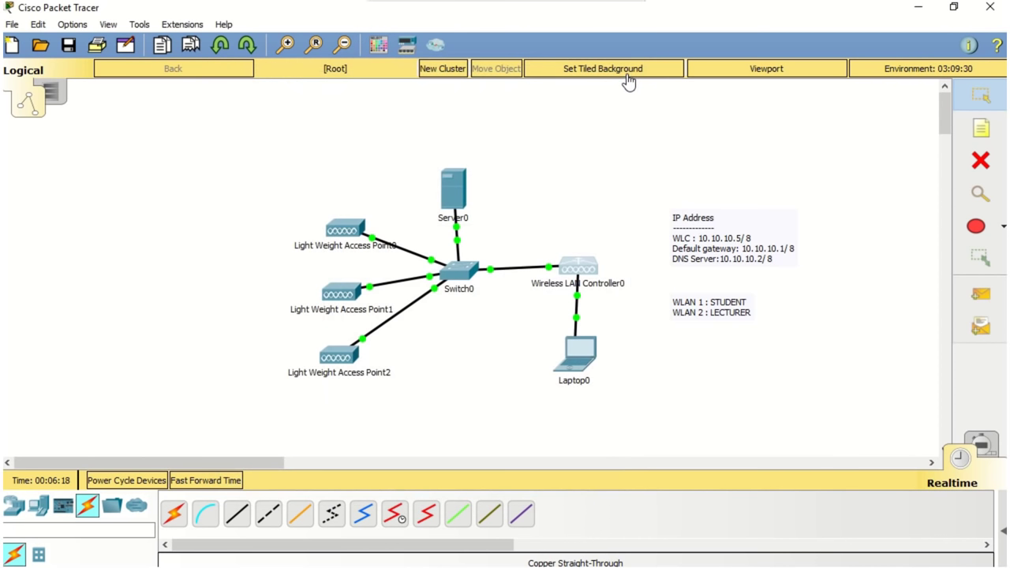
Step: Set Server0's FastEthernet0 to static IP 10.10.10.3 with mask 255.0.0.0
{"action": "left_click", "coordinate": [444, 192]}
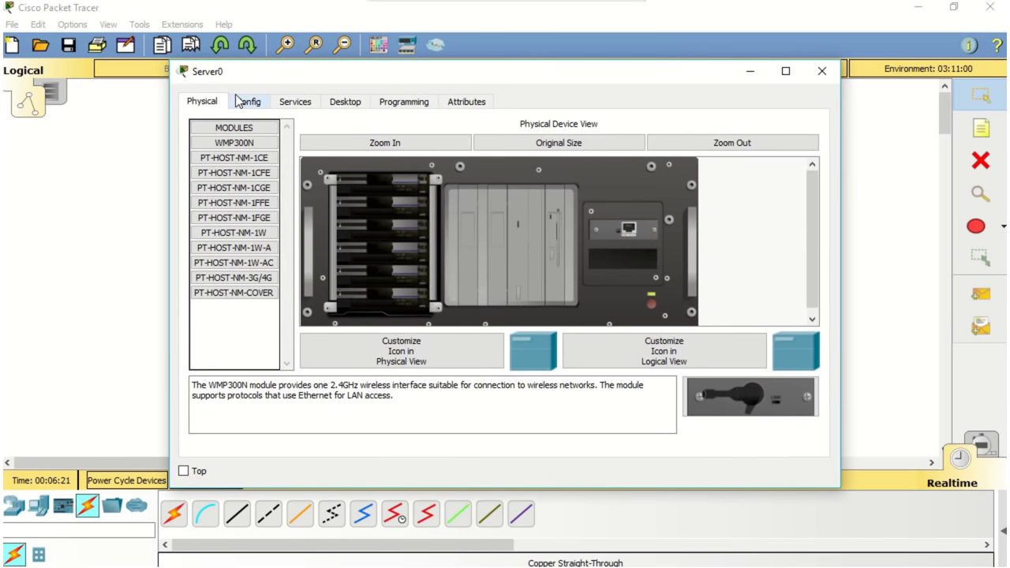
{"action": "left_click", "coordinate": [248, 101]}
{"action": "left_click", "coordinate": [247, 189]}
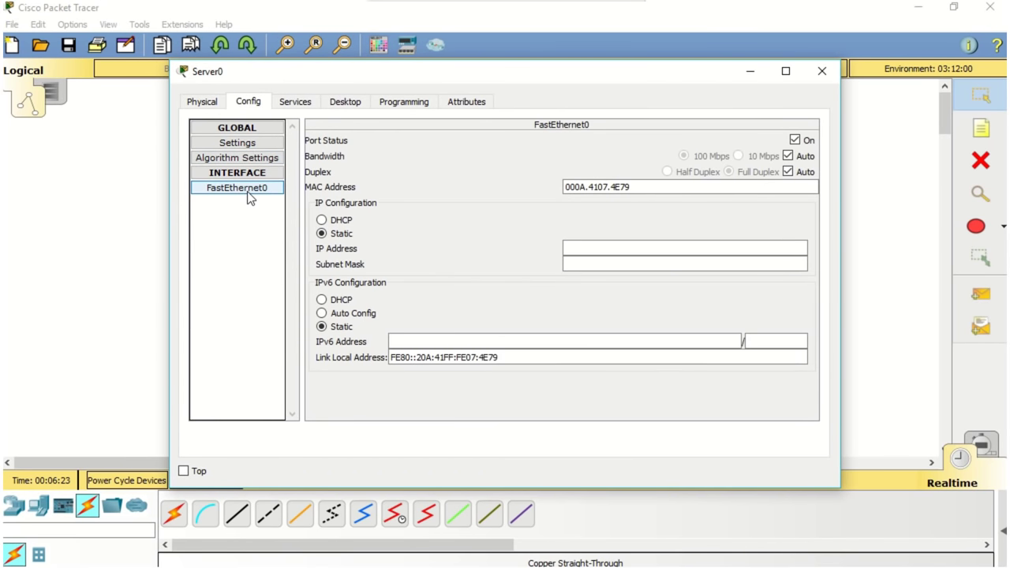
{"action": "left_click", "coordinate": [601, 264]}
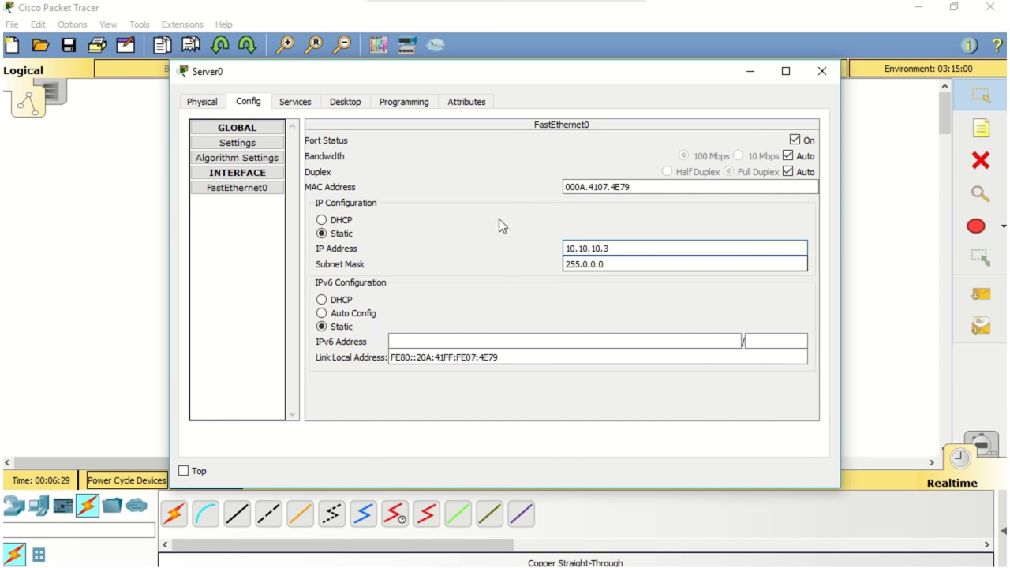
Step: Enter DHCP gateway 10.10.10.1, DNS 10.10.10.2, start 10.10.10.100, 100 users, WLC 10.10.10.5
{"action": "left_click", "coordinate": [305, 108]}
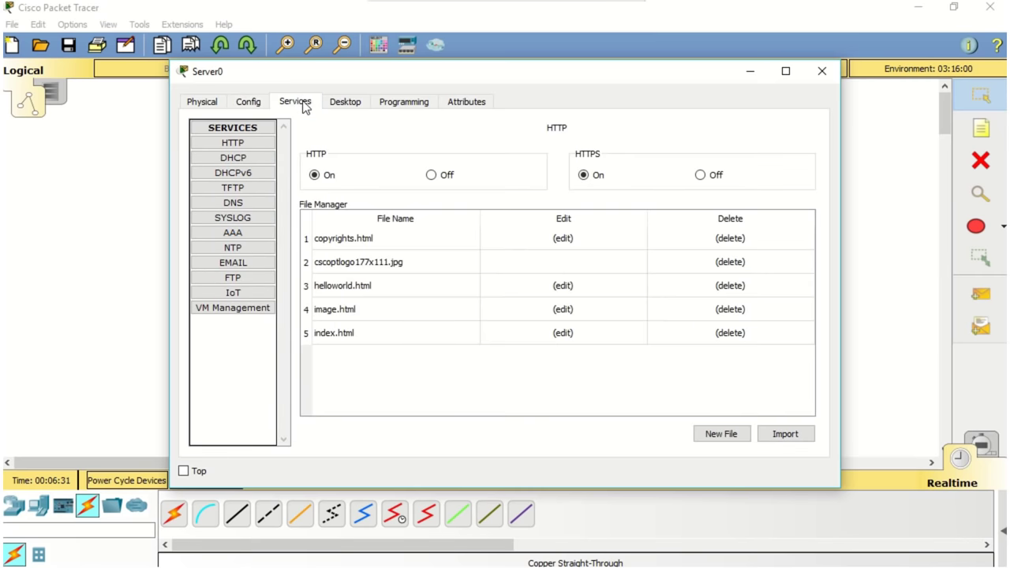
{"action": "left_click", "coordinate": [262, 166]}
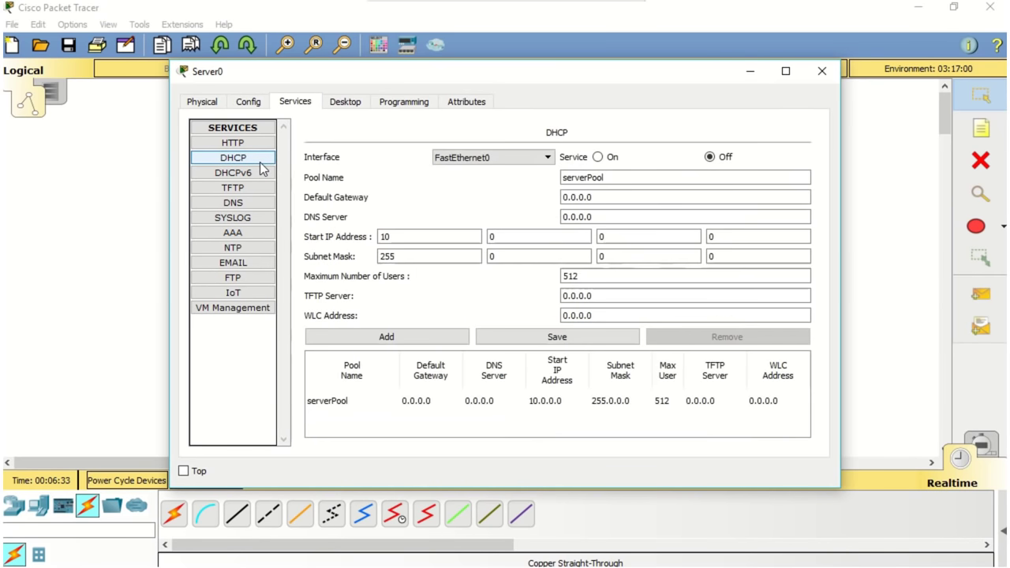
{"action": "left_click", "coordinate": [599, 198]}
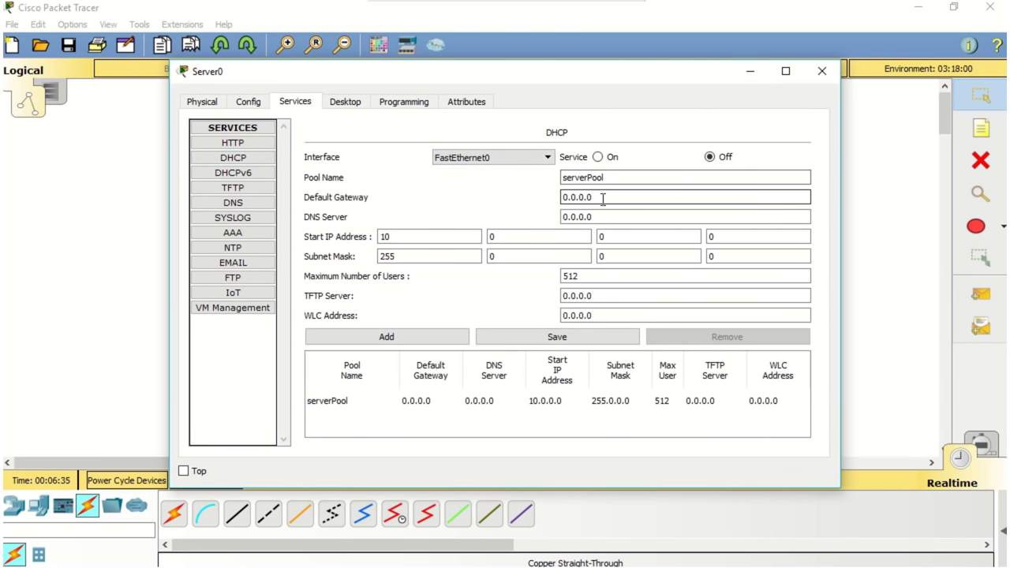
{"action": "left_click_drag", "start_coordinate": [596, 198], "coordinate": [523, 197]}
{"action": "type", "text": "1"}
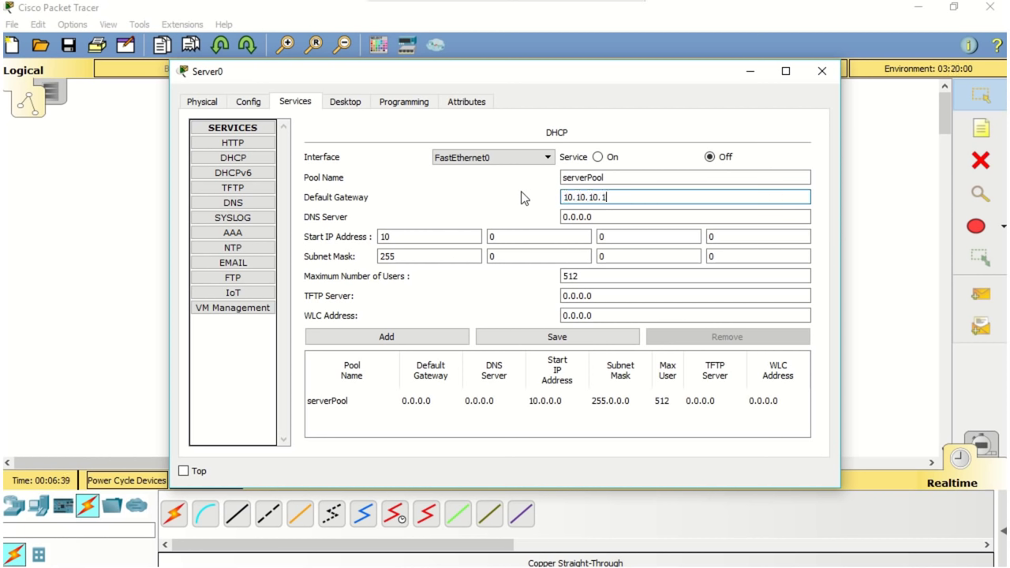
{"action": "key", "text": "Tab"}
{"action": "type", "text": "1"}
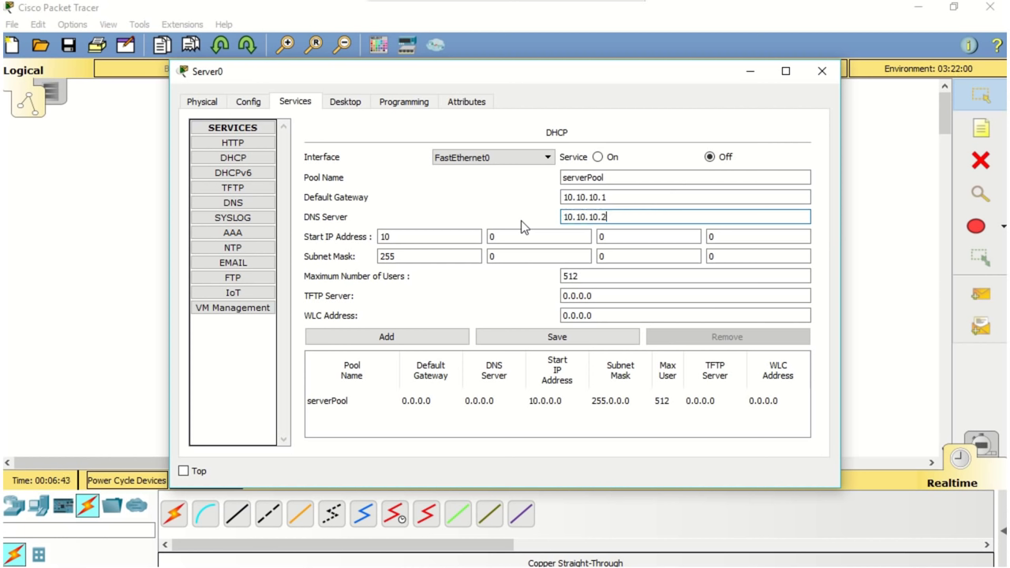
{"action": "left_click", "coordinate": [500, 235]}
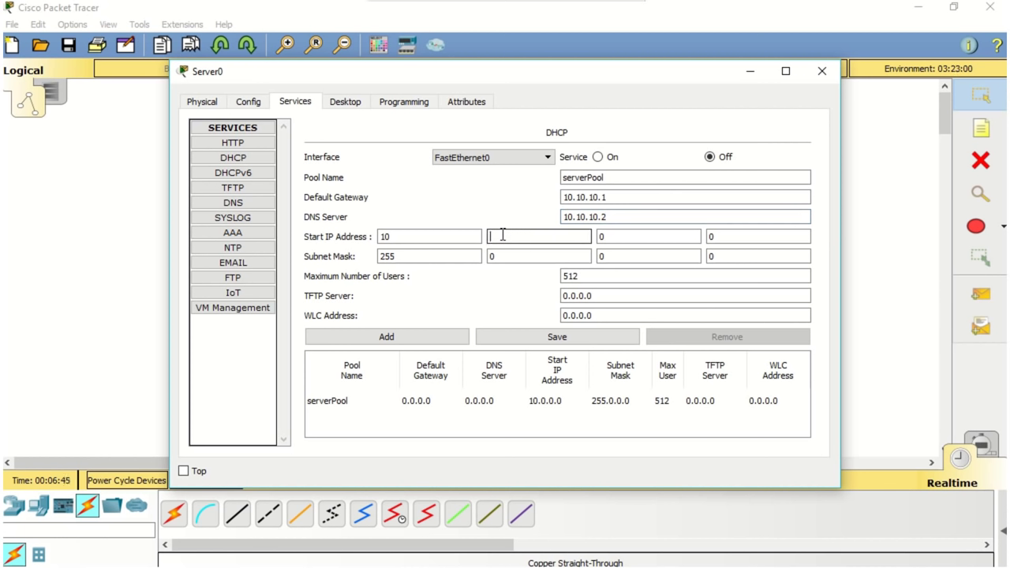
{"action": "type", "text": "100.10."}
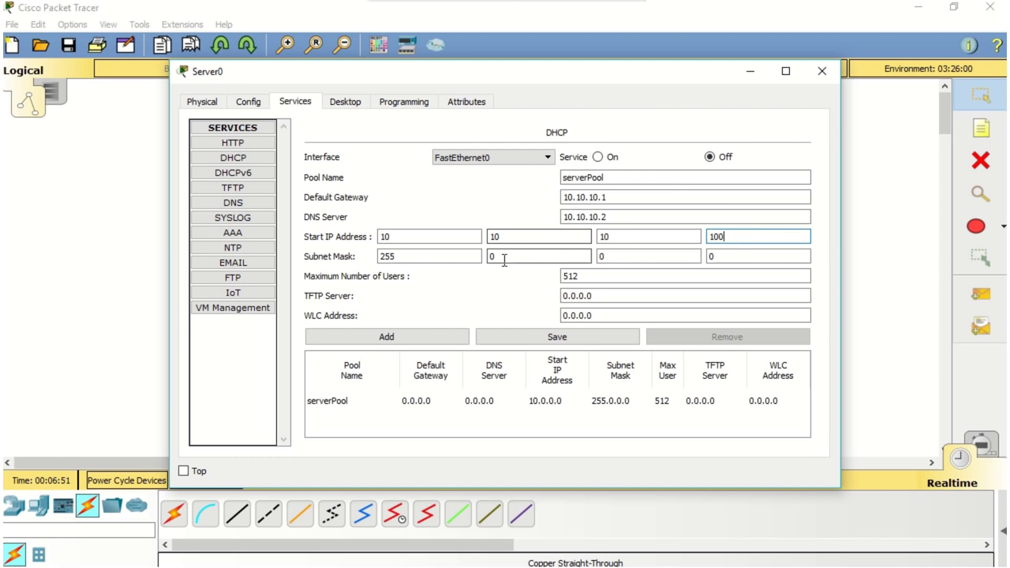
{"action": "key", "text": "Tab"}
{"action": "type", "text": "1"}
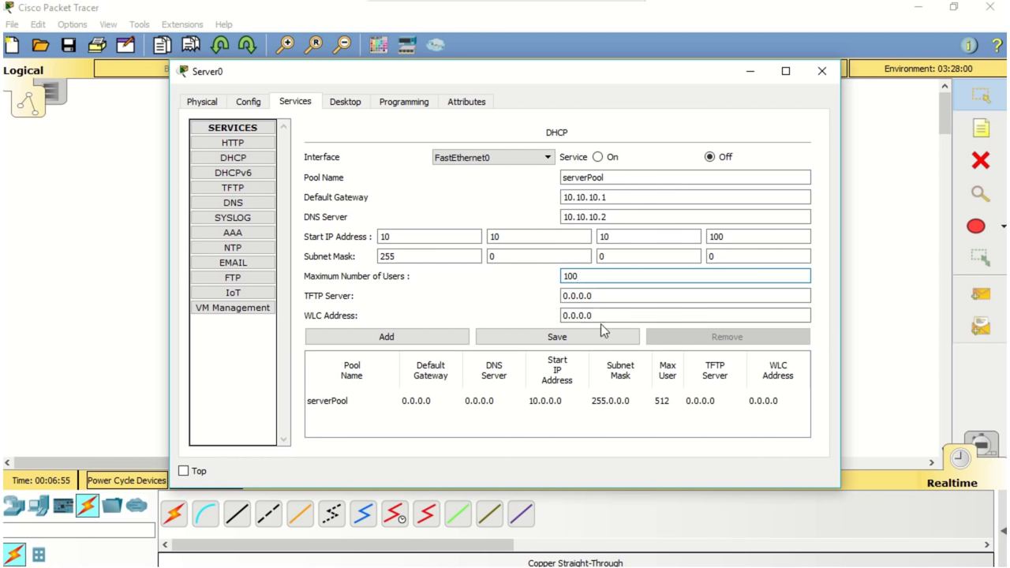
{"action": "left_click_drag", "start_coordinate": [604, 315], "coordinate": [563, 319]}
{"action": "type", "text": "10"}
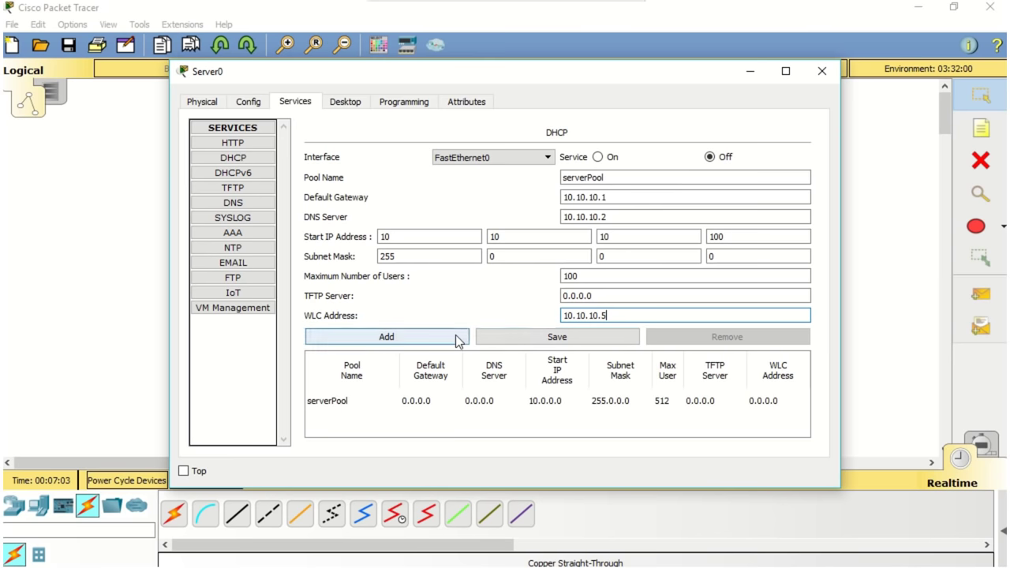
Step: Save these values to serverPool and turn the DHCP service on
{"action": "left_click", "coordinate": [458, 338]}
{"action": "left_click", "coordinate": [529, 307]}
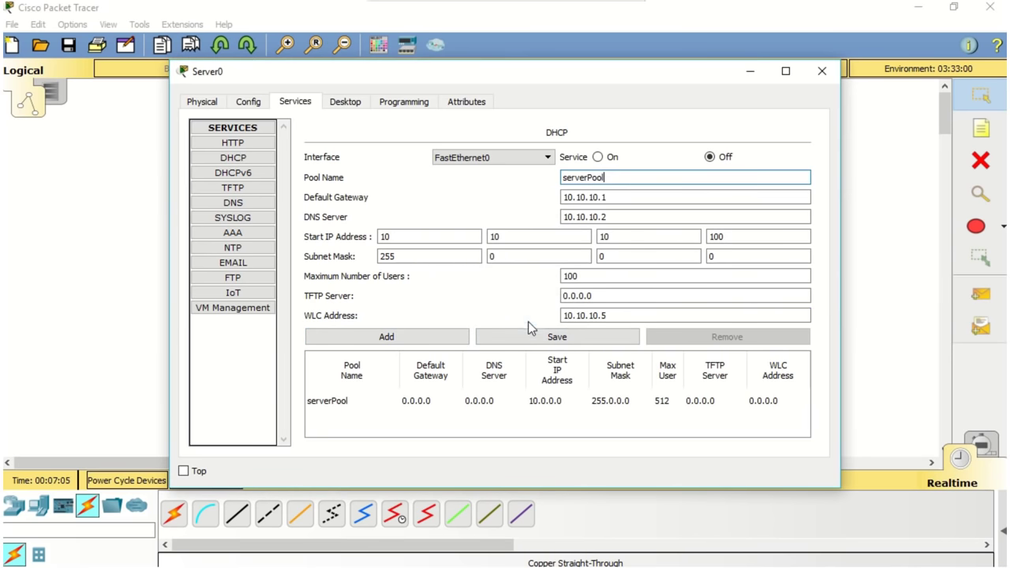
{"action": "left_click", "coordinate": [531, 337]}
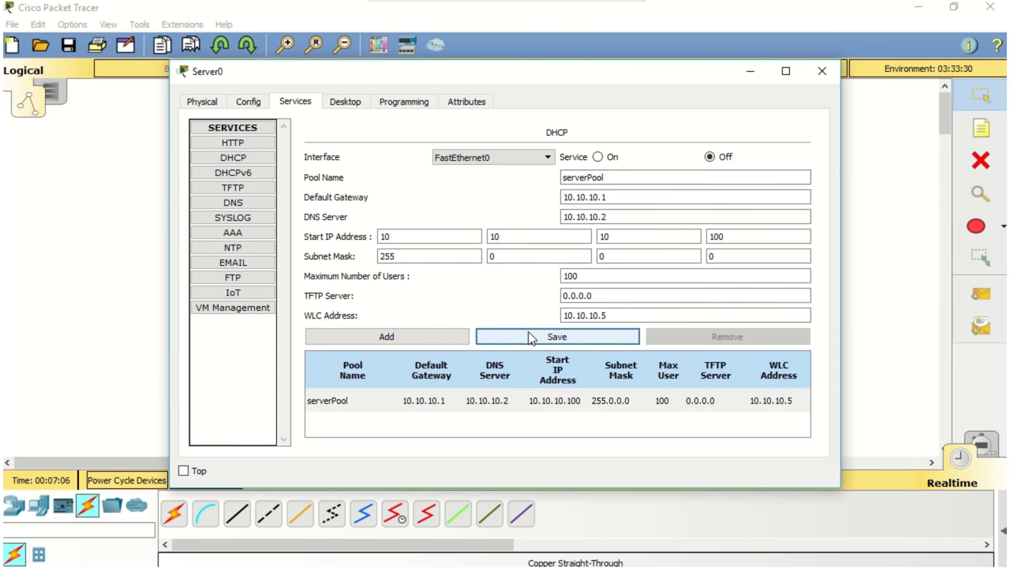
{"action": "left_click", "coordinate": [500, 405]}
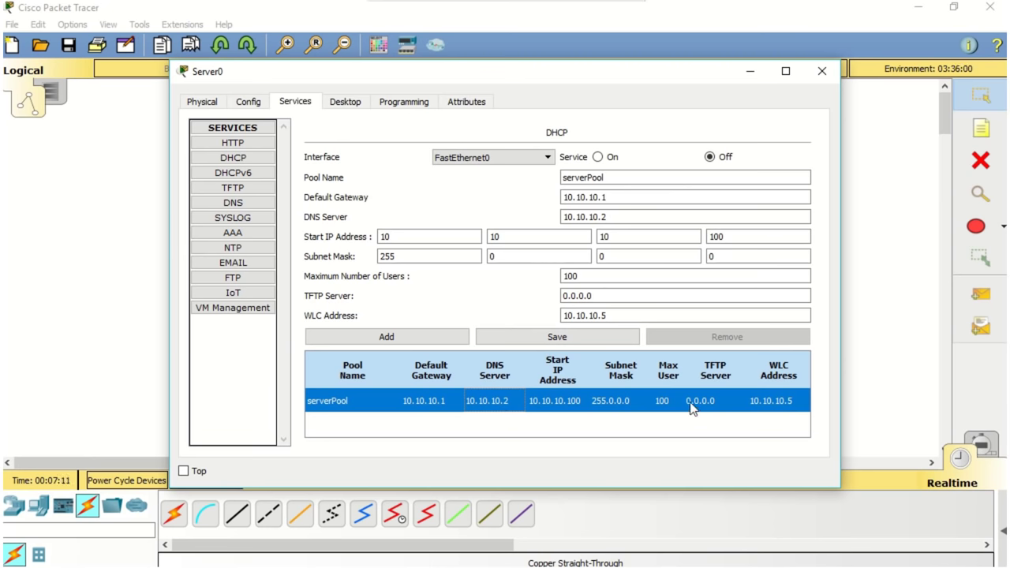
{"action": "left_click", "coordinate": [601, 157]}
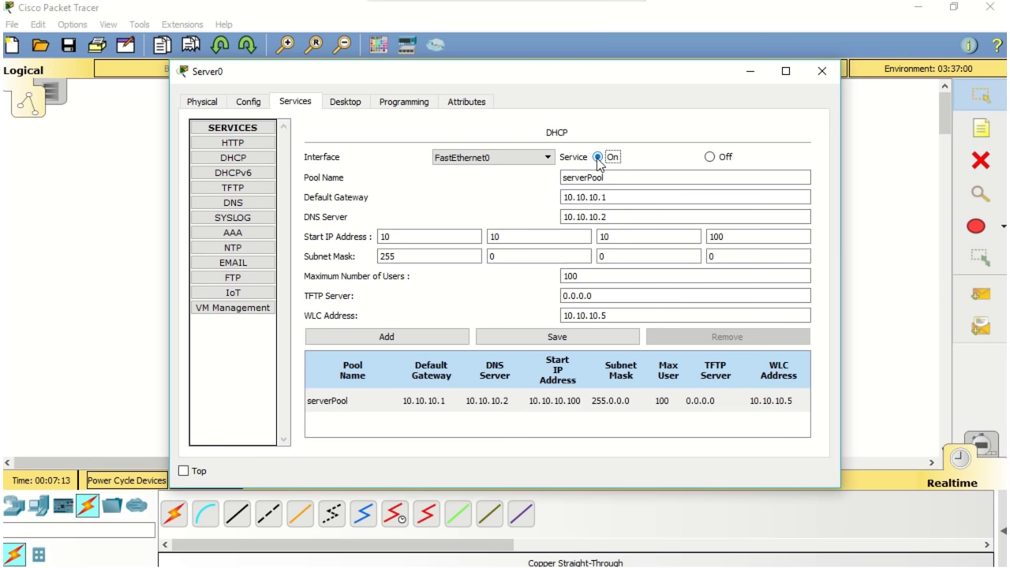
{"action": "left_click", "coordinate": [826, 80]}
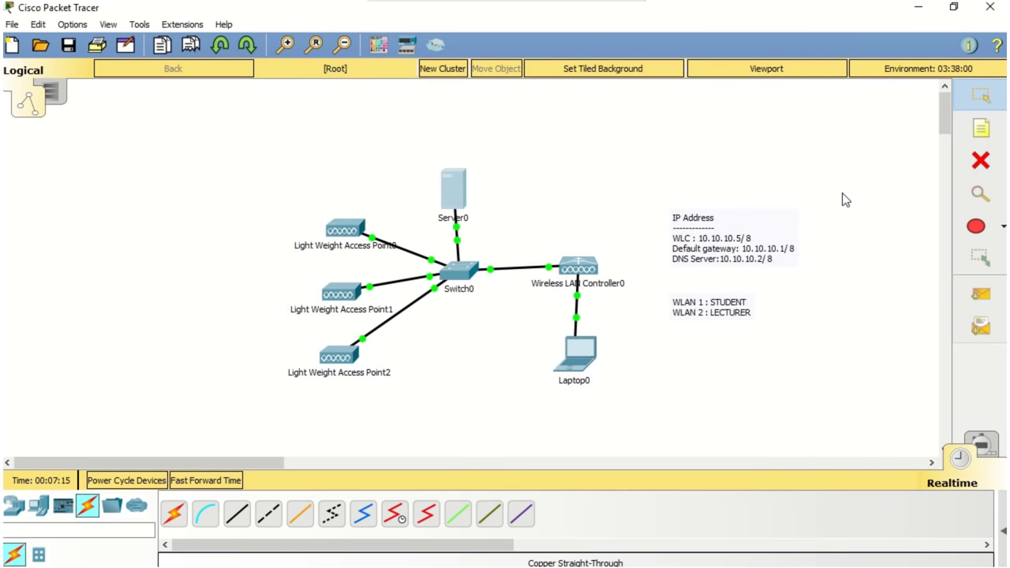
Step: Give Laptop0 static IP 10.10.10.10, mask 255.0.0.0, gateway 10.10.10.1, DNS 10.10.10.2
{"action": "left_click", "coordinate": [581, 356]}
{"action": "left_click", "coordinate": [579, 352]}
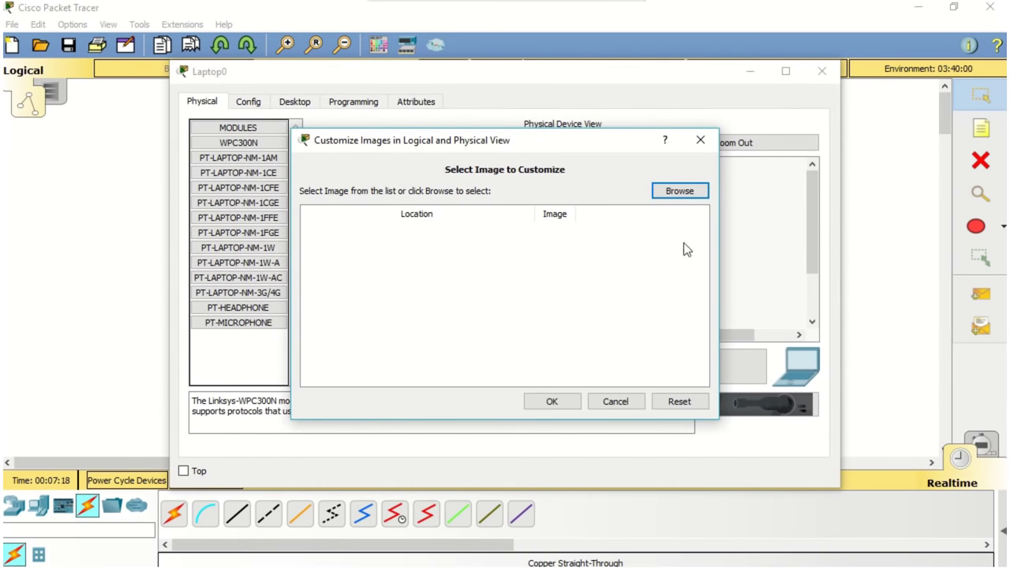
{"action": "left_click", "coordinate": [698, 147]}
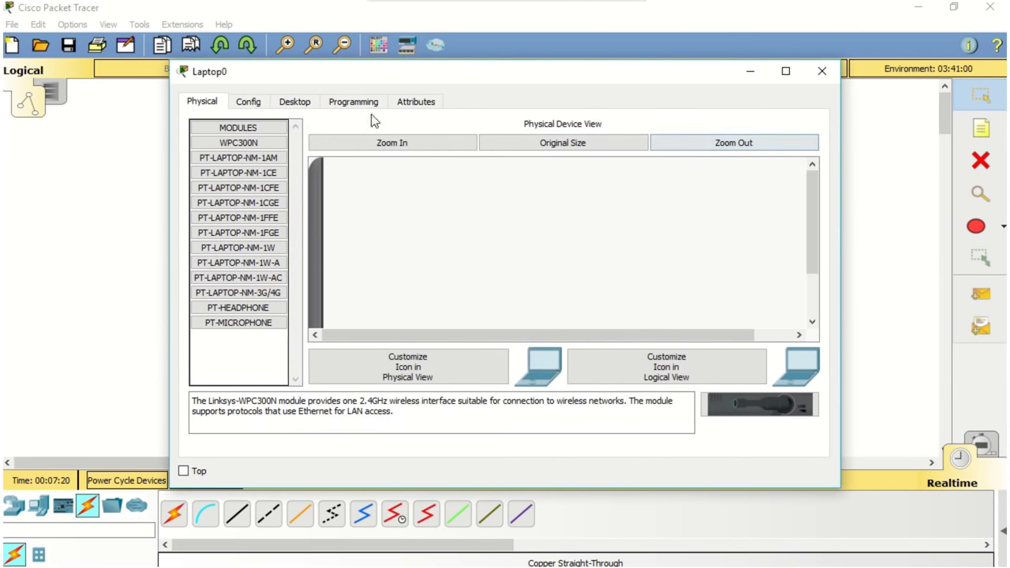
{"action": "left_click", "coordinate": [312, 102]}
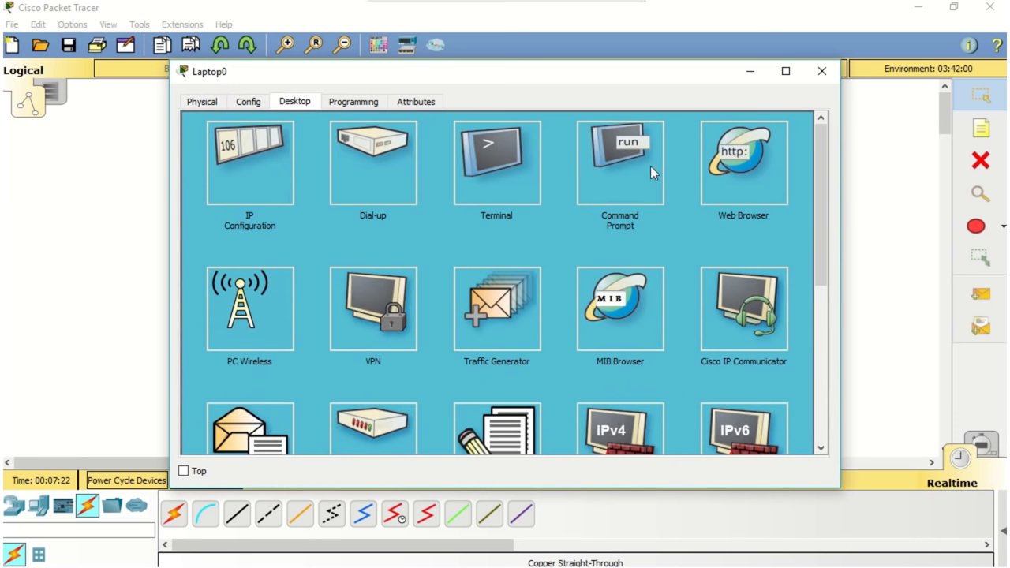
{"action": "left_click", "coordinate": [268, 191]}
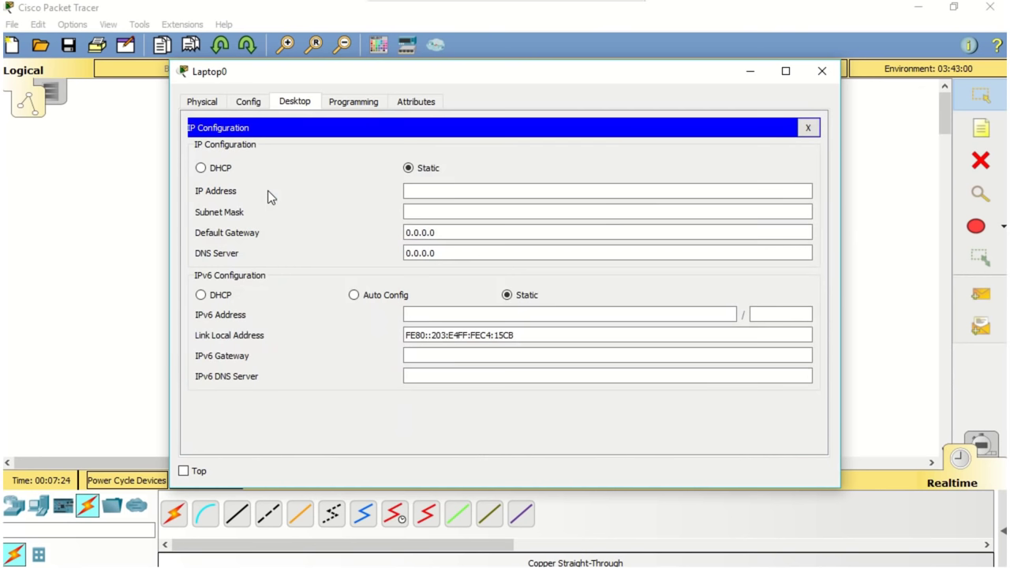
{"action": "left_click", "coordinate": [449, 188]}
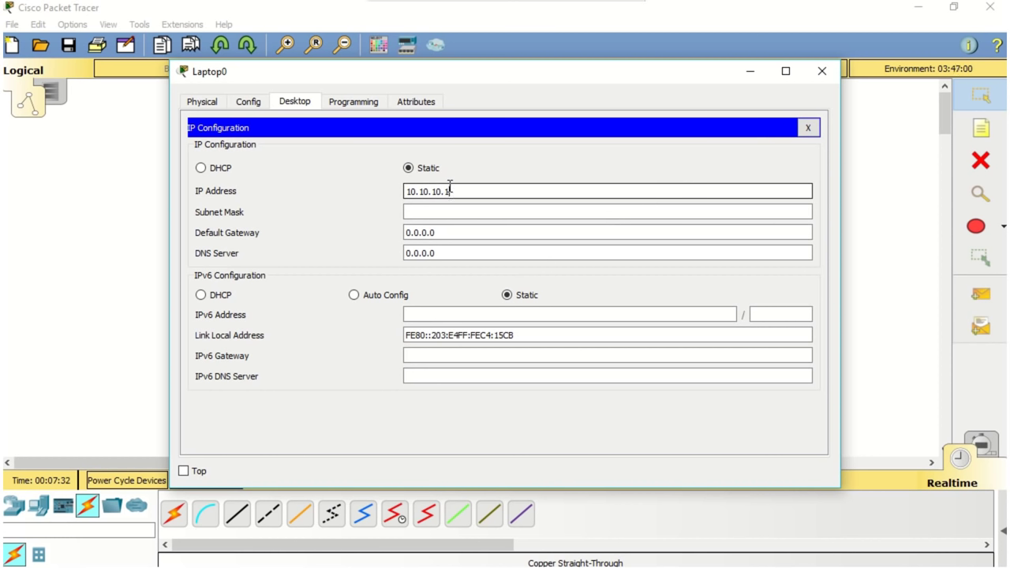
{"action": "left_click", "coordinate": [450, 212]}
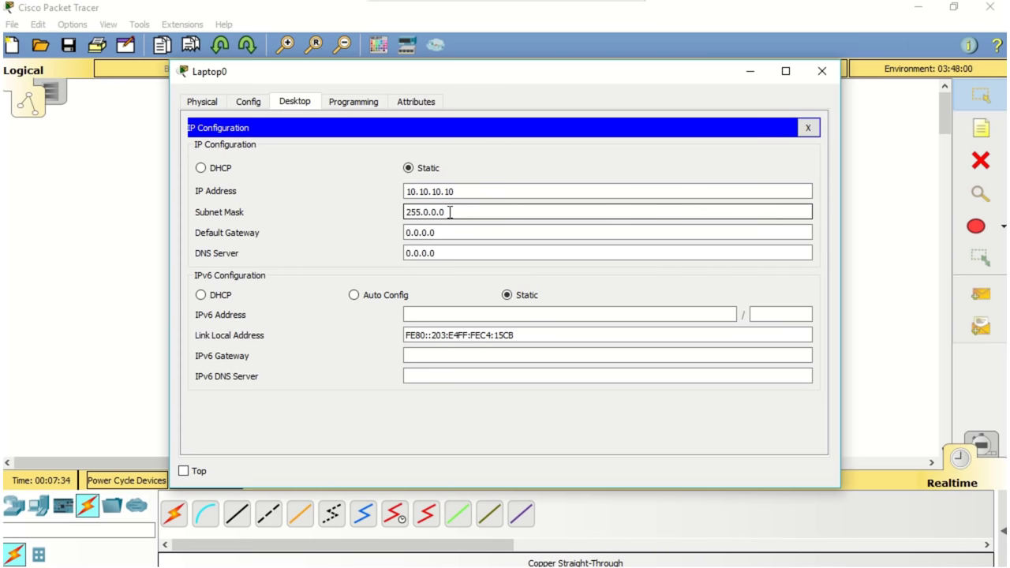
{"action": "left_click_drag", "start_coordinate": [451, 230], "coordinate": [375, 229]}
{"action": "type", "text": "1"}
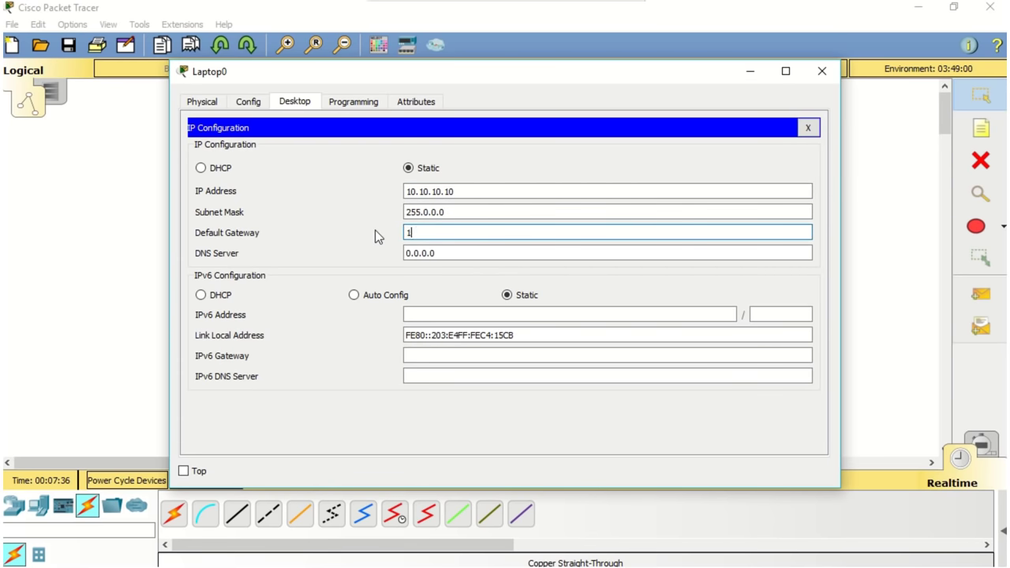
{"action": "type", "text": "0.10.10.1"}
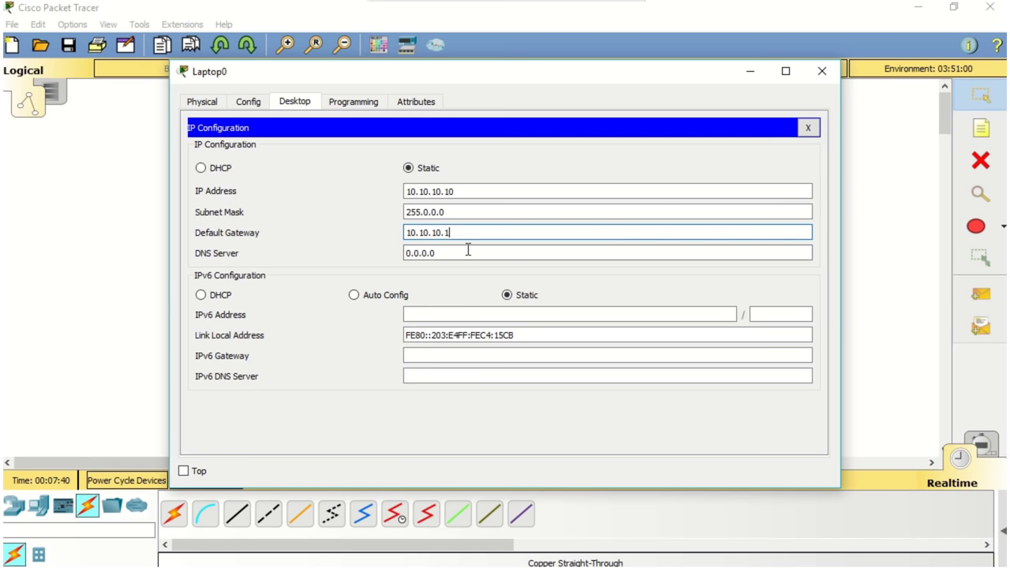
{"action": "left_click_drag", "start_coordinate": [467, 249], "coordinate": [299, 250]}
{"action": "type", "text": "10.10.10.2"}
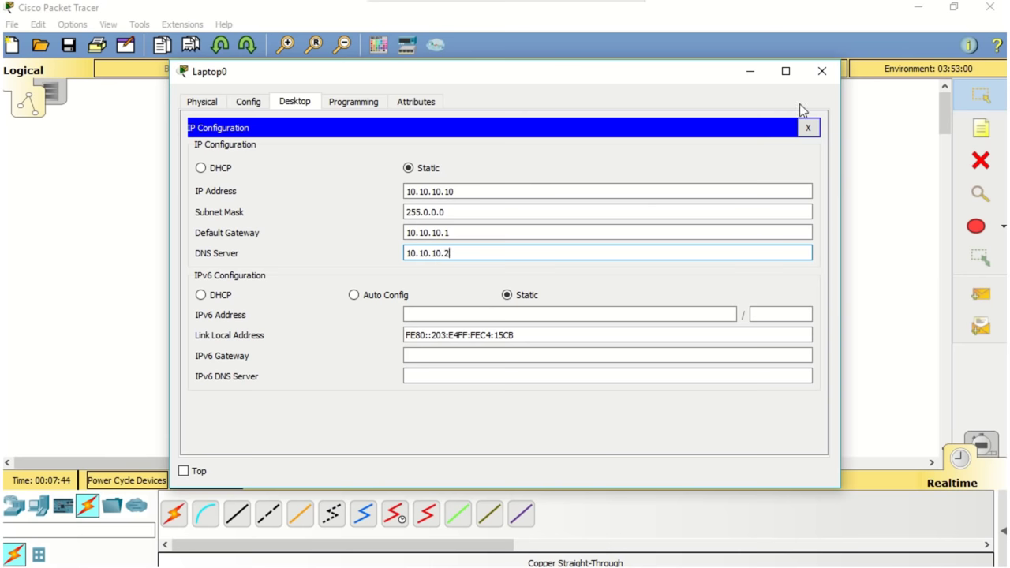
{"action": "left_click", "coordinate": [822, 73]}
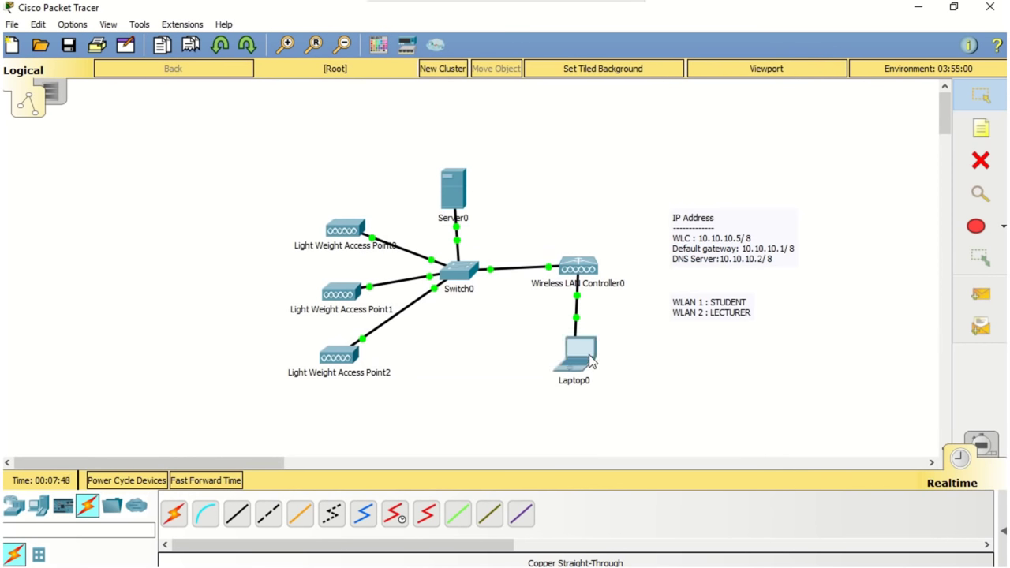
{"action": "mouse_move", "coordinate": [592, 361]}
{"action": "mouse_move", "coordinate": [584, 275]}
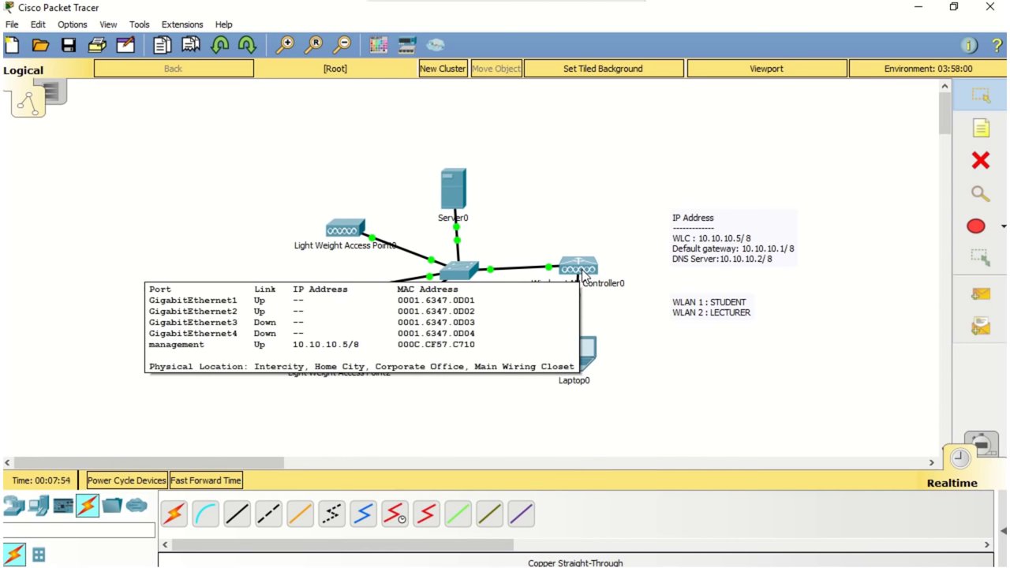
{"action": "mouse_move", "coordinate": [457, 207]}
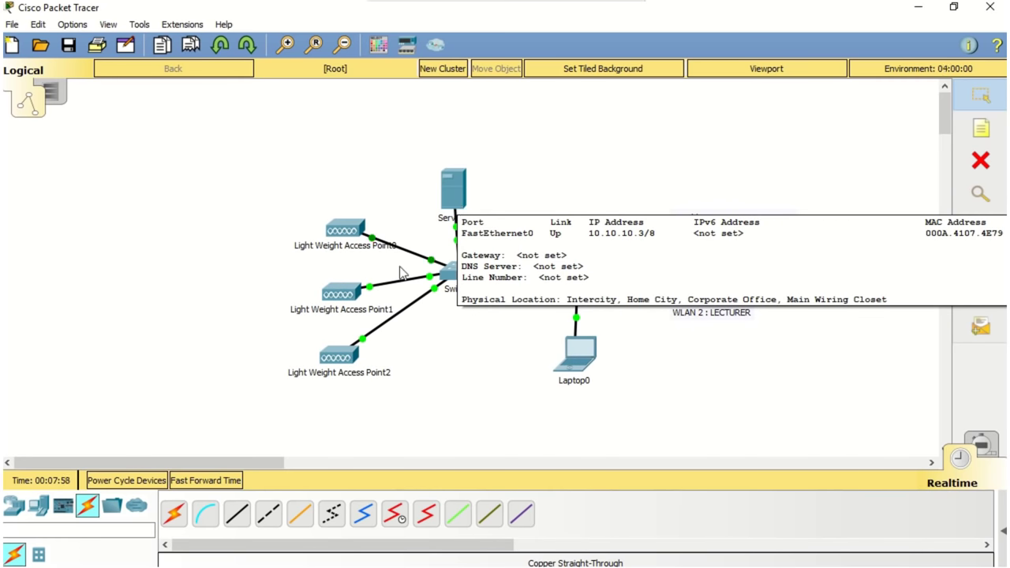
{"action": "mouse_move", "coordinate": [342, 373]}
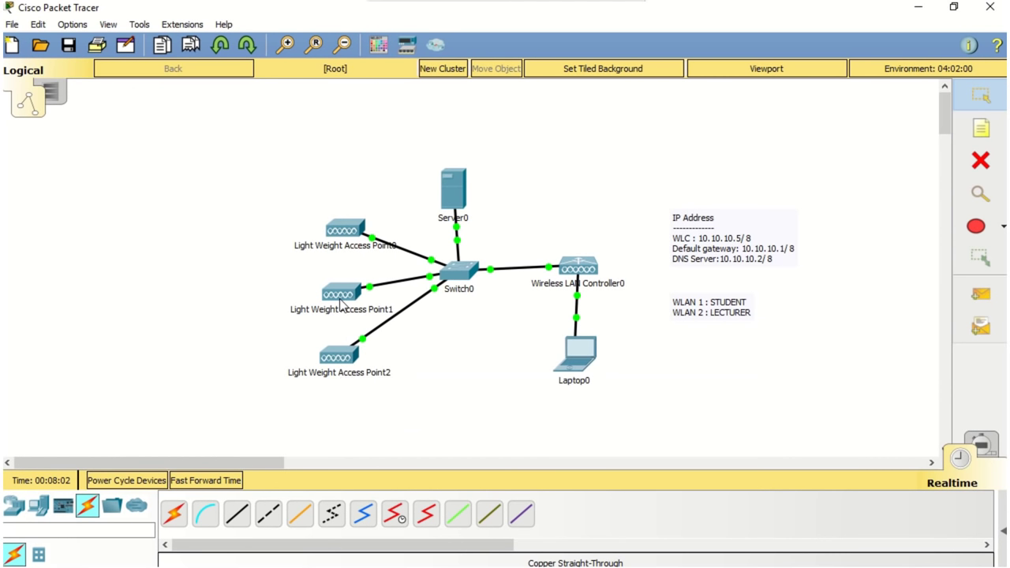
{"action": "mouse_move", "coordinate": [342, 304]}
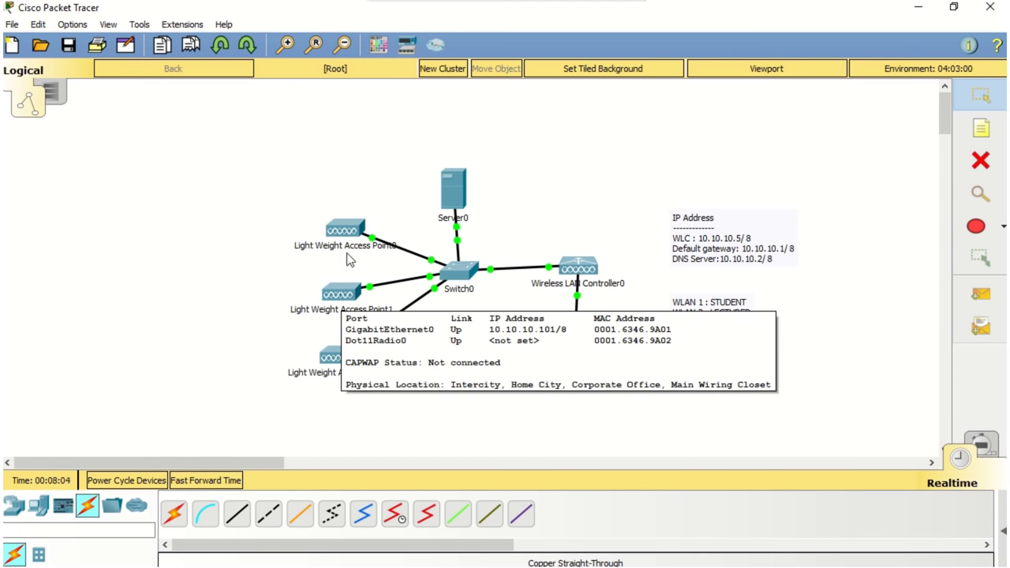
{"action": "mouse_move", "coordinate": [350, 238]}
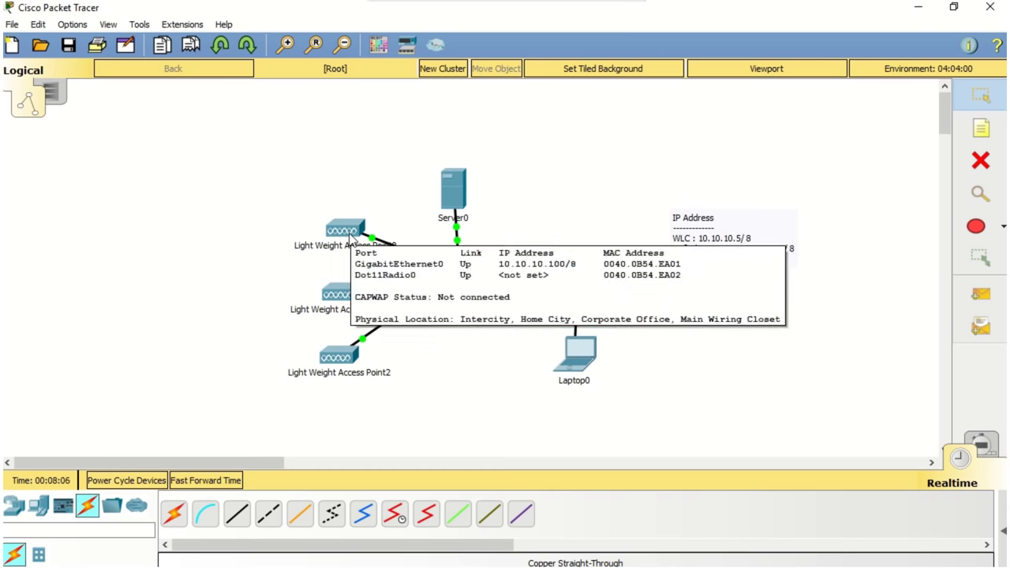
{"action": "left_click", "coordinate": [582, 365]}
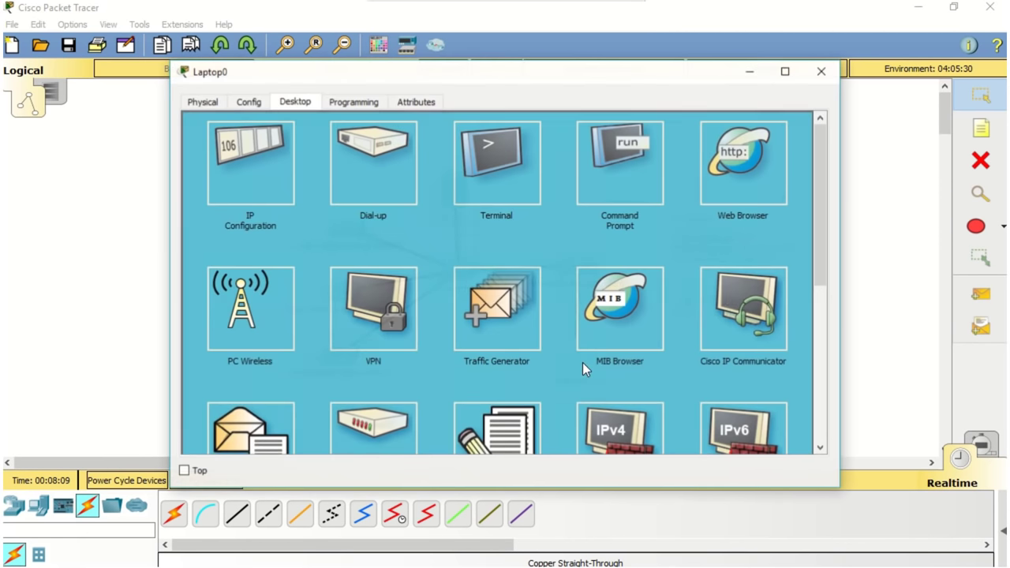
{"action": "left_click", "coordinate": [737, 194]}
{"action": "left_click", "coordinate": [636, 145]}
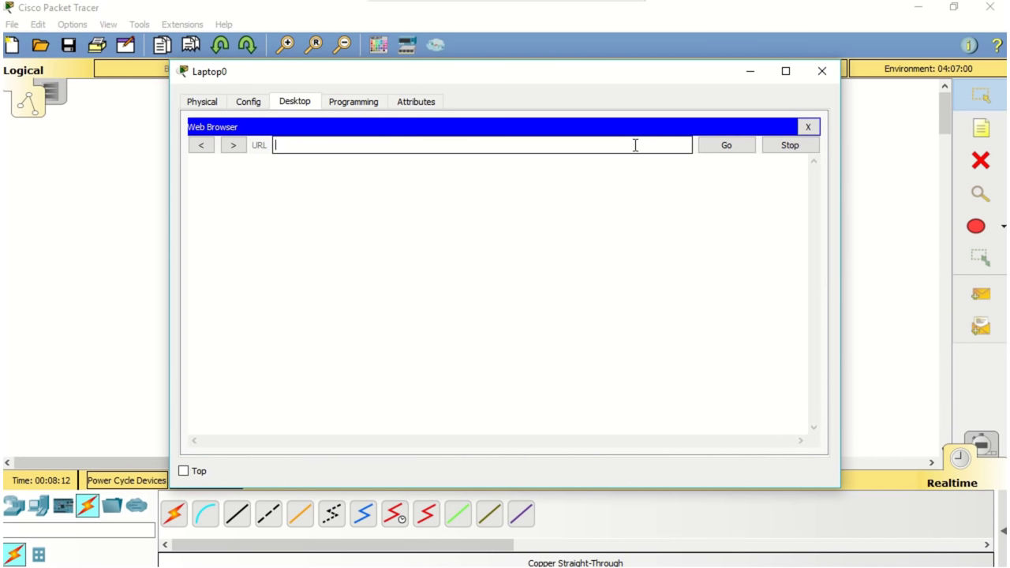
{"action": "type", "text": "10.10.10.5"}
{"action": "key", "text": "Return"}
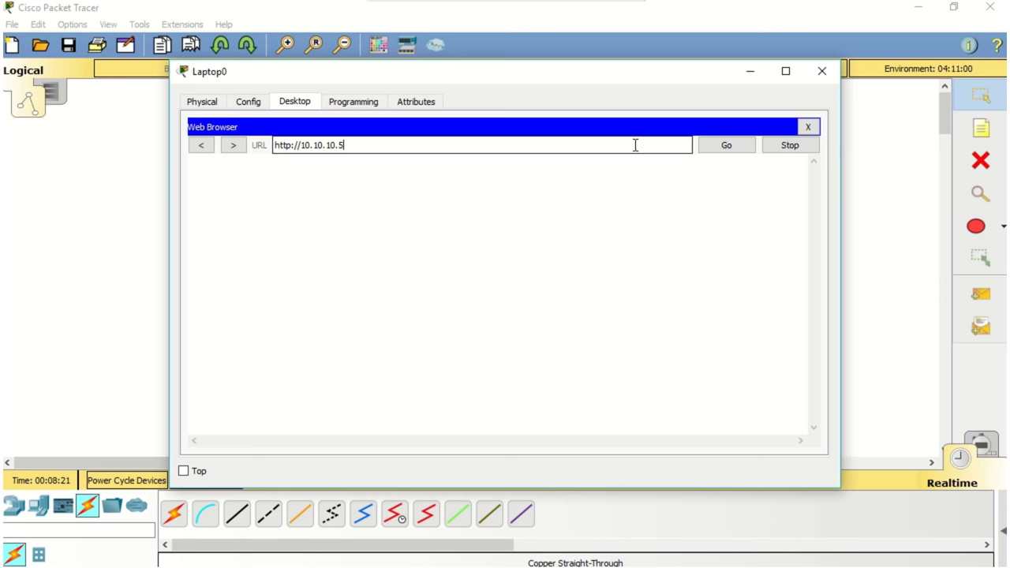
{"action": "left_click", "coordinate": [707, 147]}
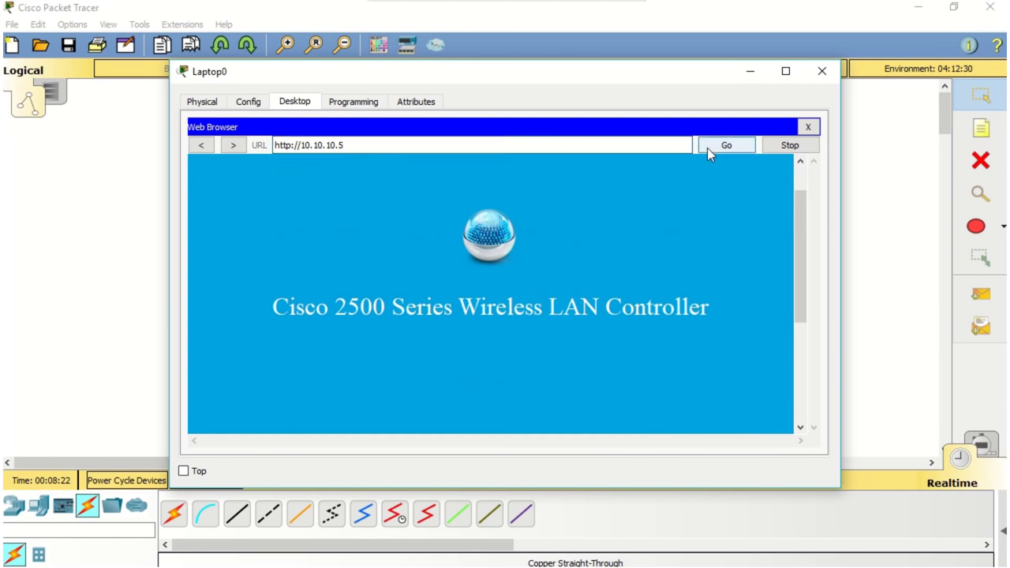
{"action": "left_click", "coordinate": [786, 71]}
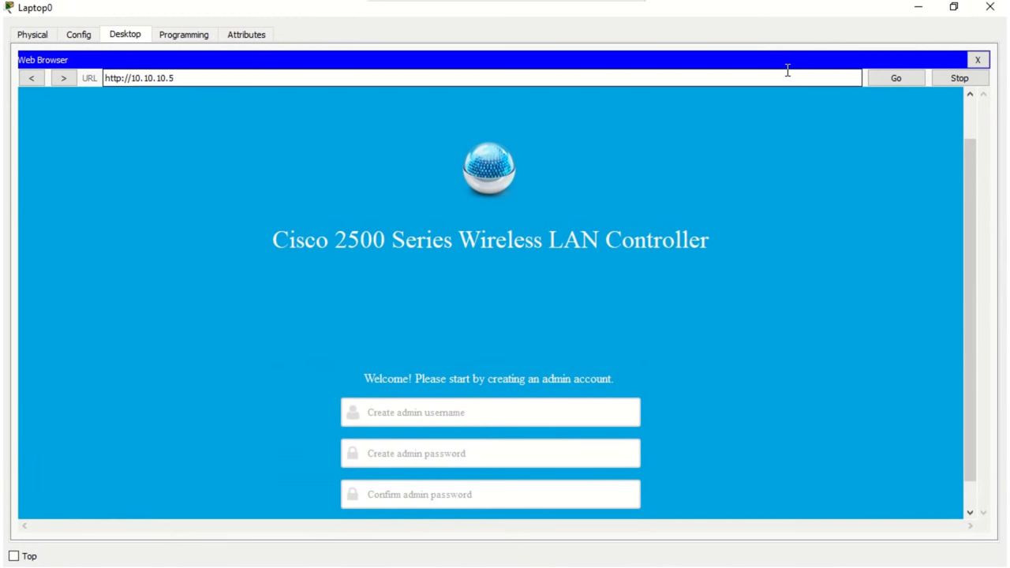
Step: Fill in the admin username and enter the admin password in both password fields
{"action": "left_click_drag", "start_coordinate": [974, 189], "coordinate": [972, 228]}
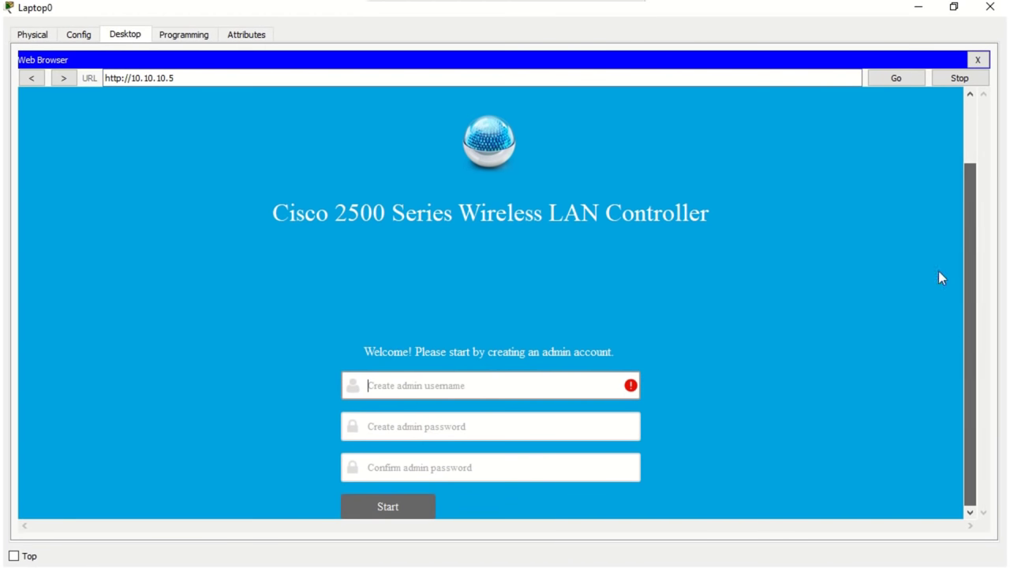
{"action": "left_click", "coordinate": [584, 384]}
{"action": "type", "text": "admin"}
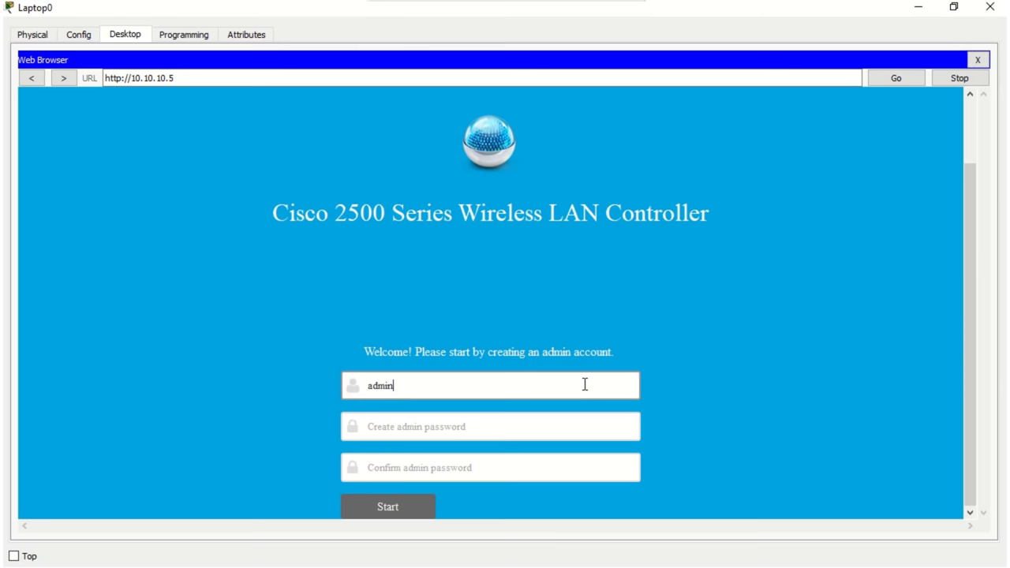
{"action": "left_click", "coordinate": [575, 428]}
{"action": "type", "text": "Ci"}
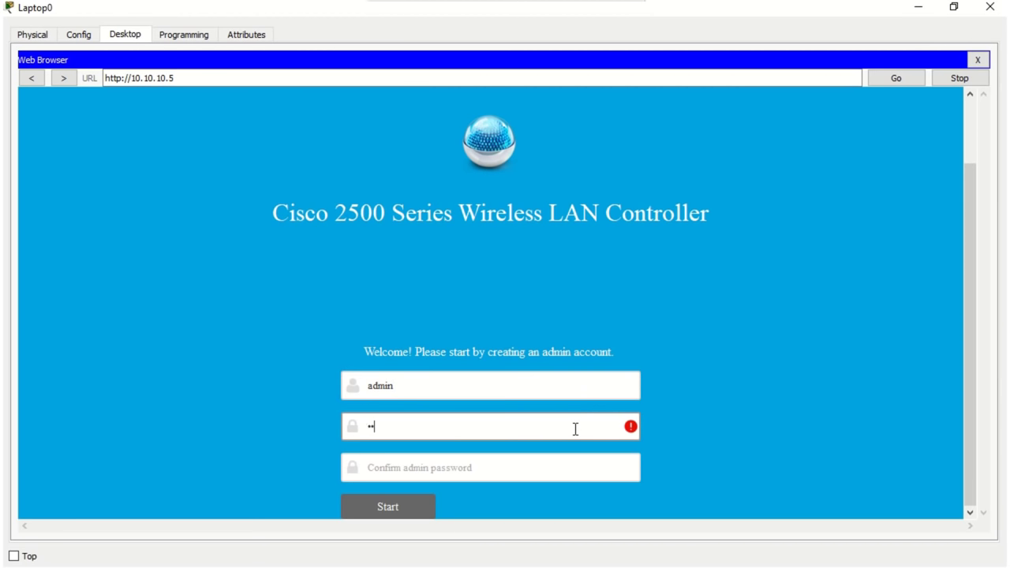
{"action": "type", "text": "sco12"}
{"action": "left_click", "coordinate": [570, 468]}
{"action": "type", "text": "Cis"}
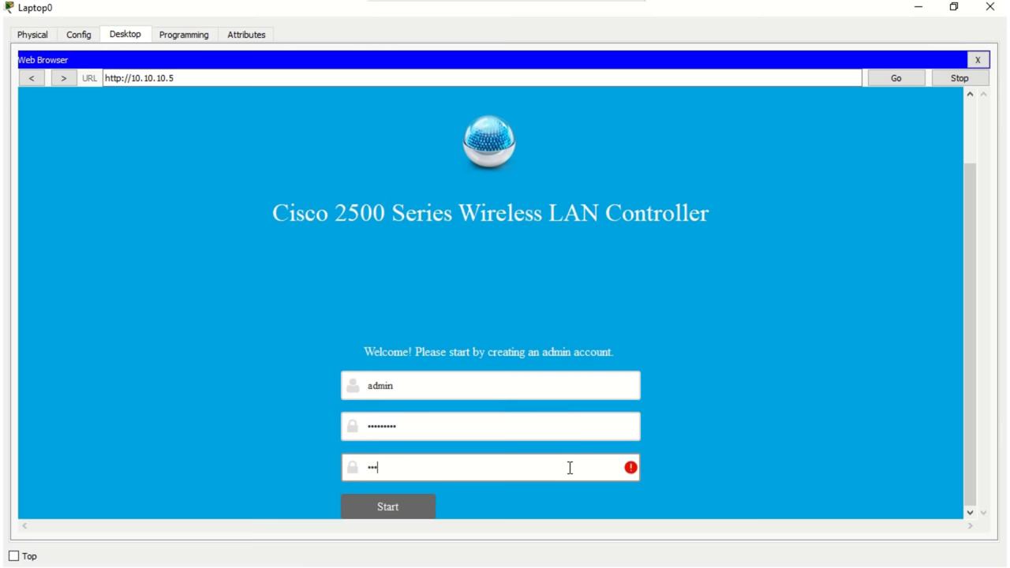
{"action": "type", "text": "co123!"}
Step: Name the controller KPMIM with management IP 10.10.10.5, mask 255.0.0.0, gateway 10.10.10.1
{"action": "left_click", "coordinate": [420, 507]}
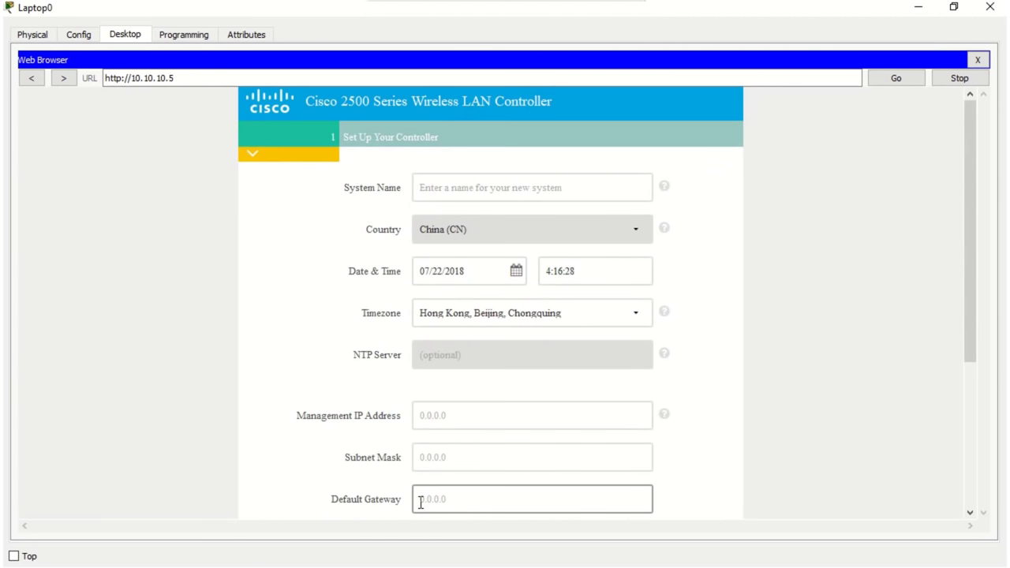
{"action": "left_click", "coordinate": [427, 194]}
{"action": "type", "text": "KPMIM"}
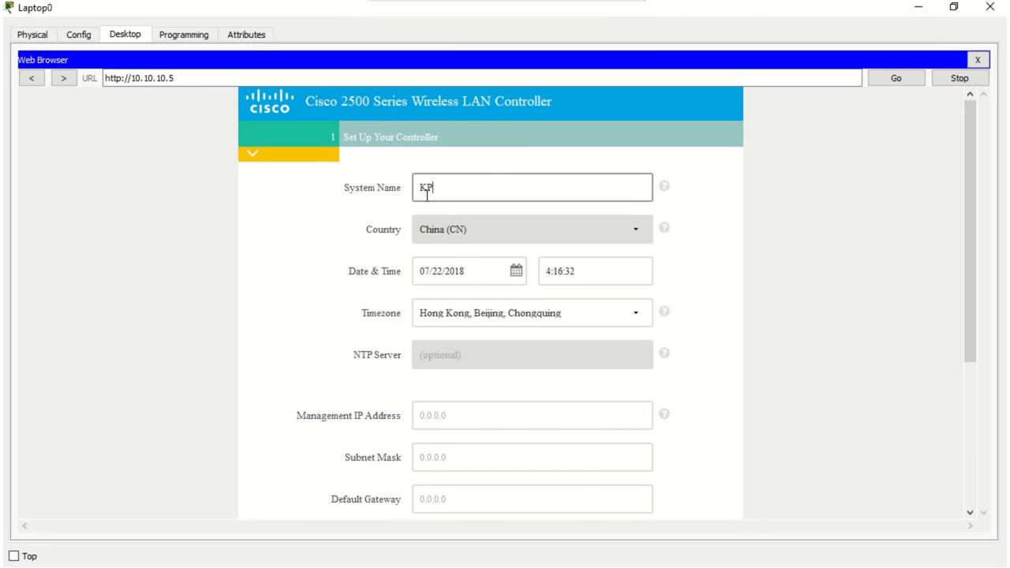
{"action": "left_click", "coordinate": [453, 408]}
{"action": "type", "text": "10"}
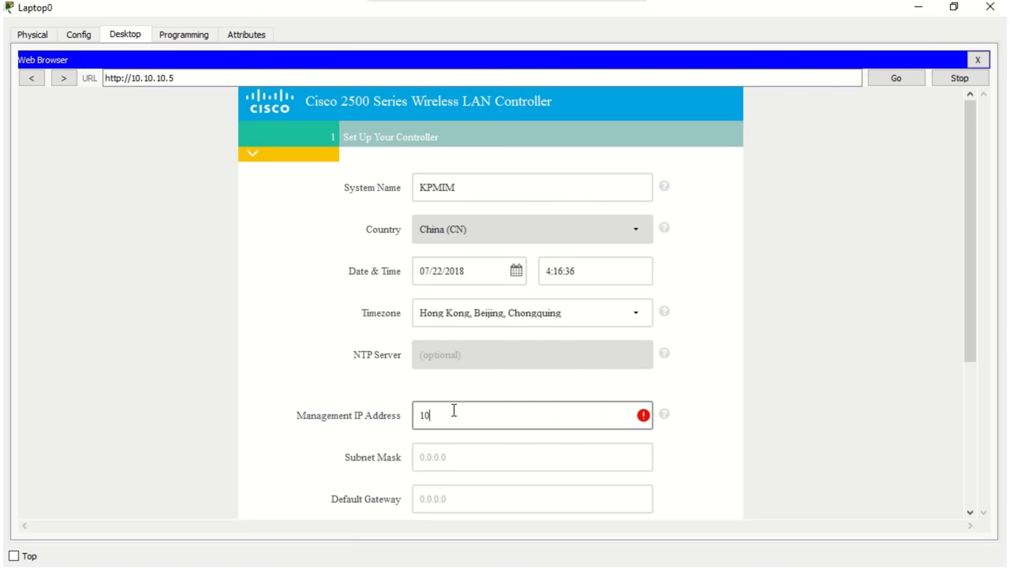
{"action": "type", "text": ".10.10.5"}
{"action": "left_click", "coordinate": [446, 460]}
{"action": "type", "text": "2"}
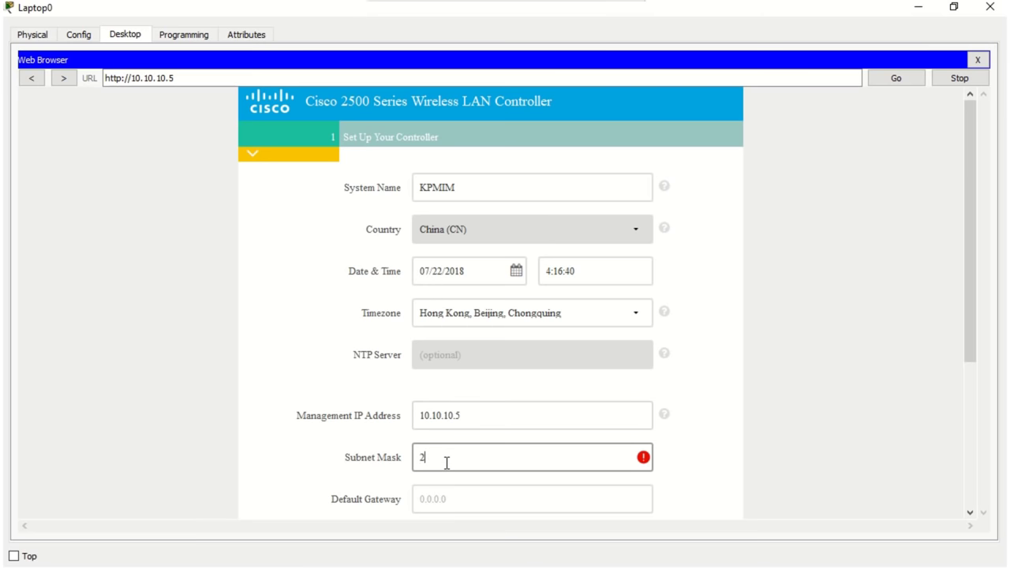
{"action": "type", "text": "55.0.0.0"}
{"action": "left_click", "coordinate": [448, 491]}
{"action": "type", "text": "10"}
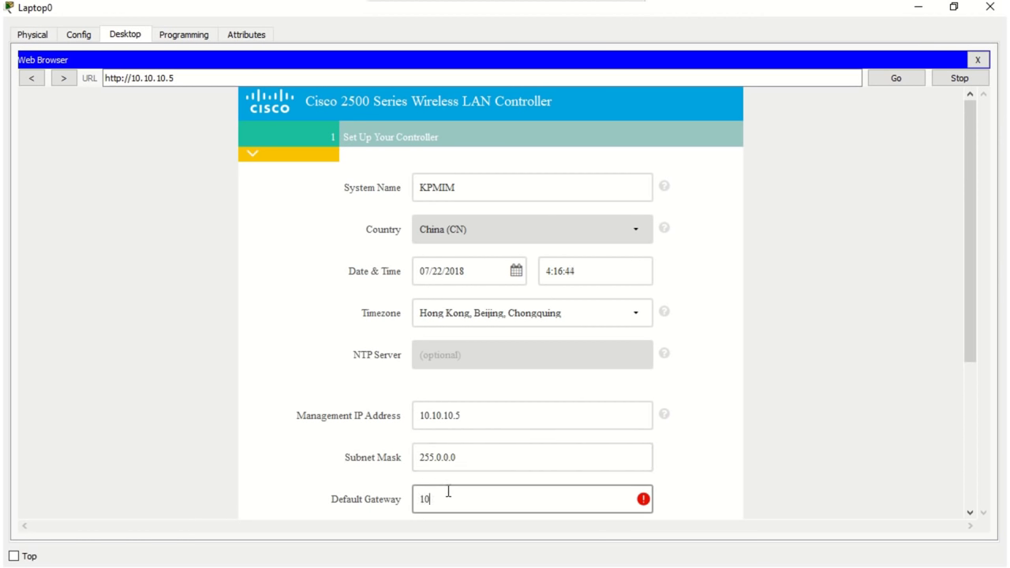
{"action": "type", "text": ".10.10.1"}
{"action": "left_click_drag", "start_coordinate": [971, 318], "coordinate": [968, 467]}
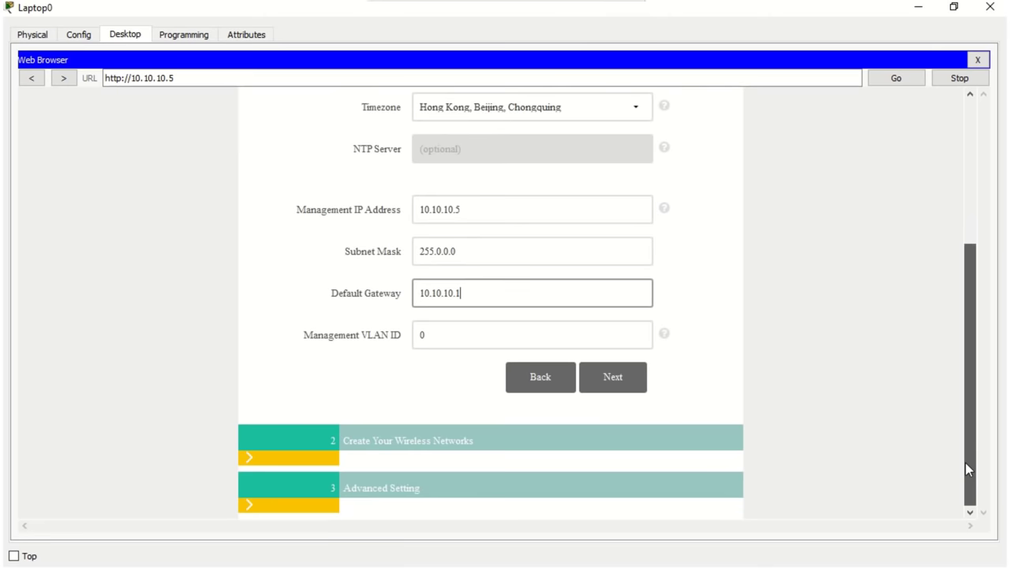
{"action": "left_click", "coordinate": [619, 385]}
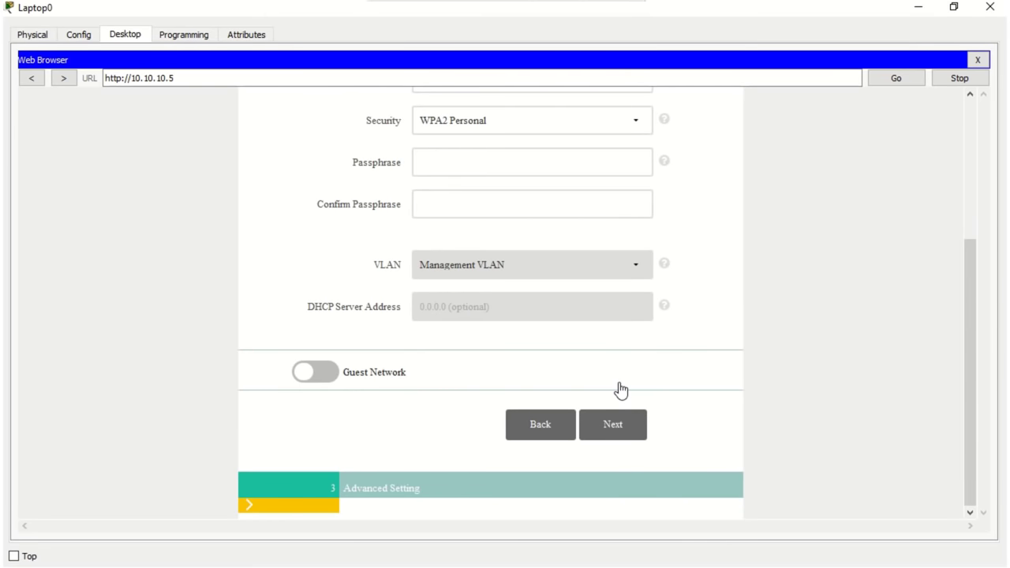
Step: Name the wireless network STUDENT with WPA2 Personal security, enter and confirm the passphrase
{"action": "left_click_drag", "start_coordinate": [971, 398], "coordinate": [946, 289]}
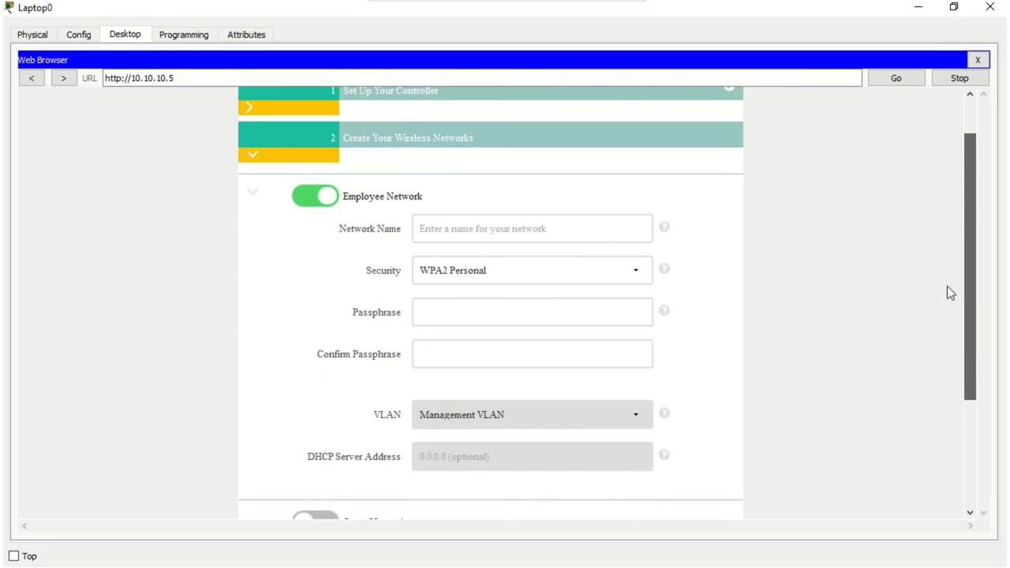
{"action": "left_click", "coordinate": [622, 233]}
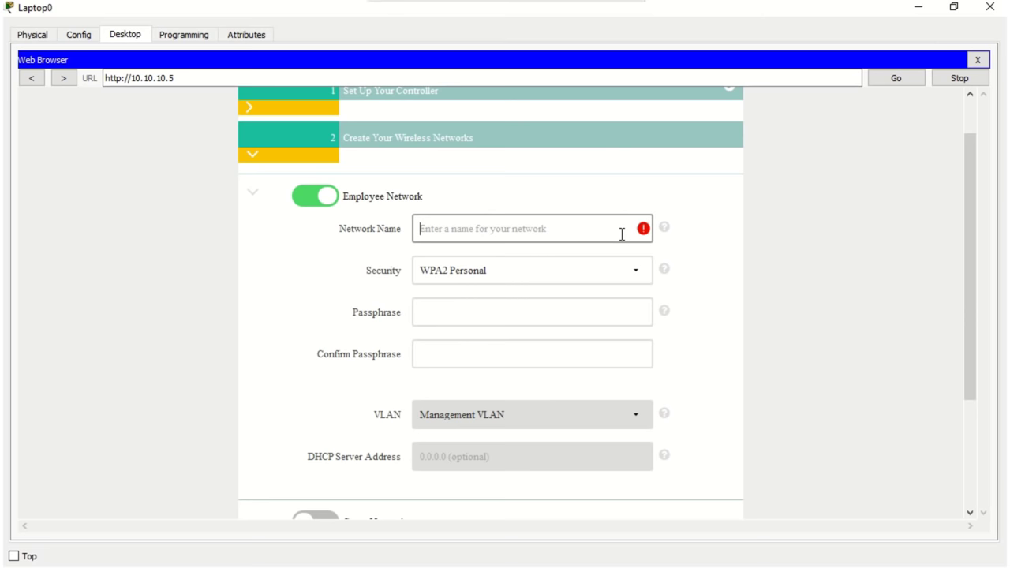
{"action": "type", "text": "STUDENT"}
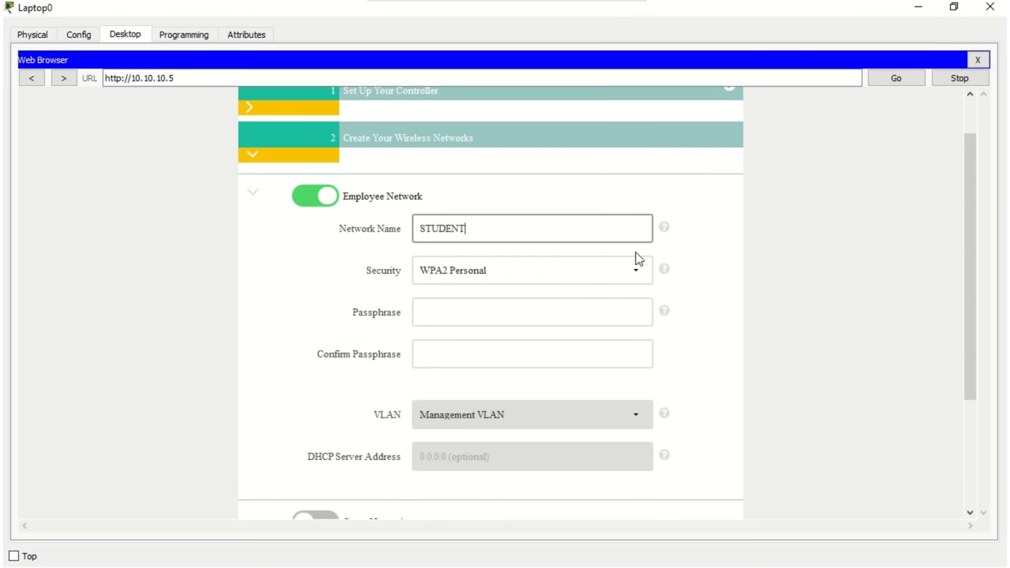
{"action": "left_click", "coordinate": [639, 265]}
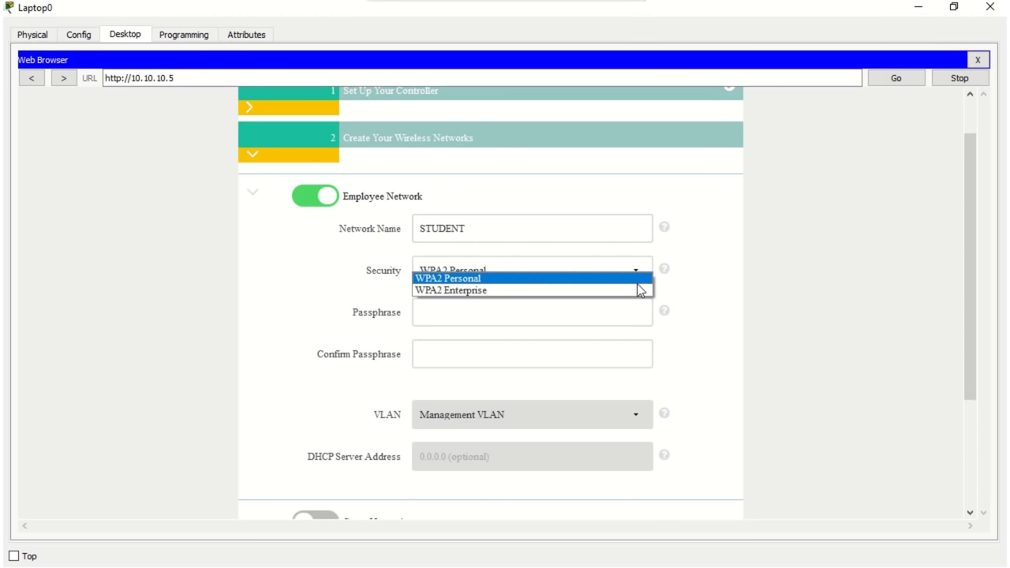
{"action": "left_click", "coordinate": [637, 278]}
{"action": "left_click", "coordinate": [626, 315]}
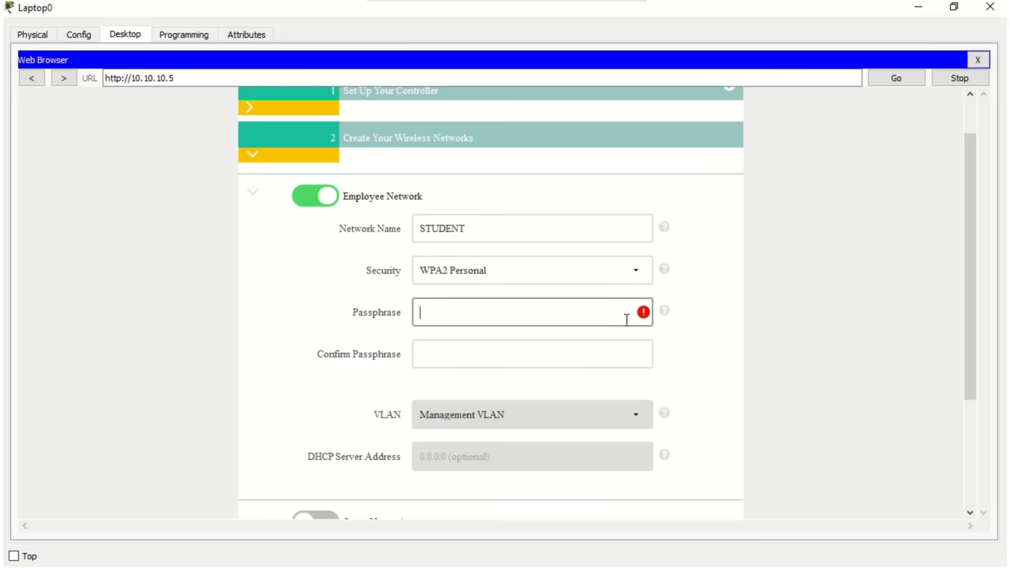
{"action": "type", "text": "cisco123"}
{"action": "left_click", "coordinate": [623, 349]}
{"action": "type", "text": "cisco1"}
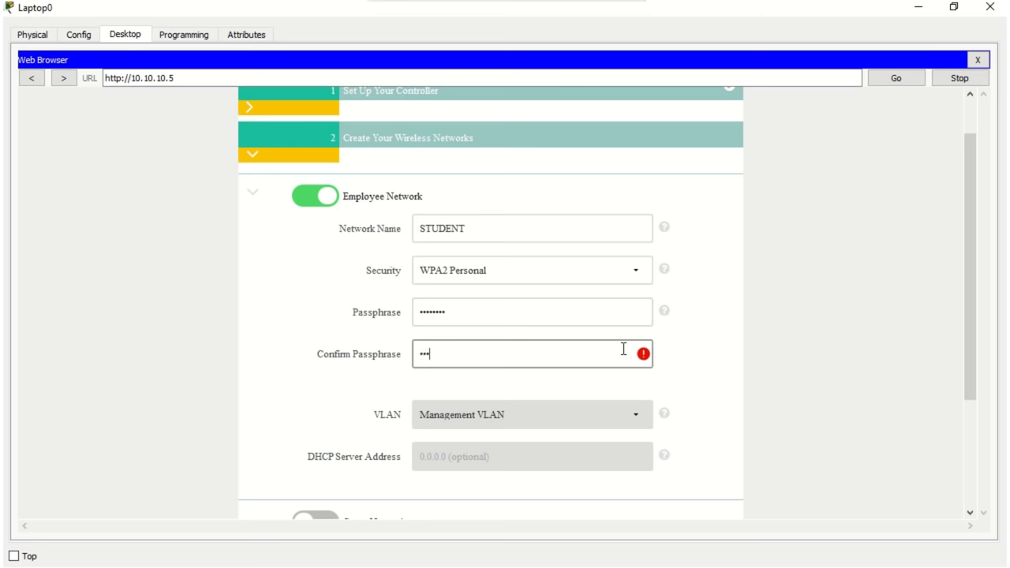
{"action": "type", "text": "23"}
{"action": "scroll", "coordinate": [963, 268], "scroll_direction": "down", "scroll_amount": 3}
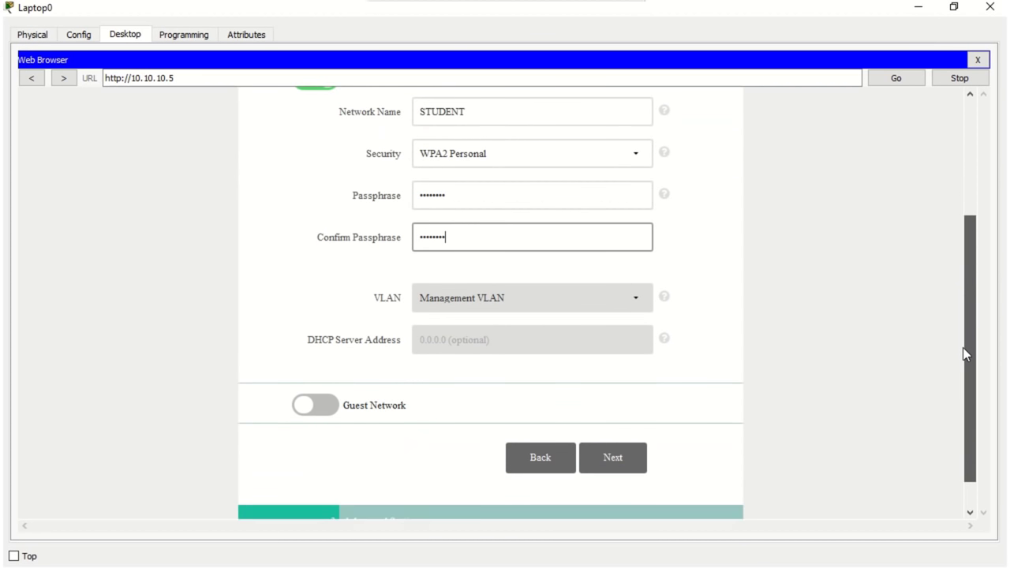
{"action": "left_click", "coordinate": [632, 452]}
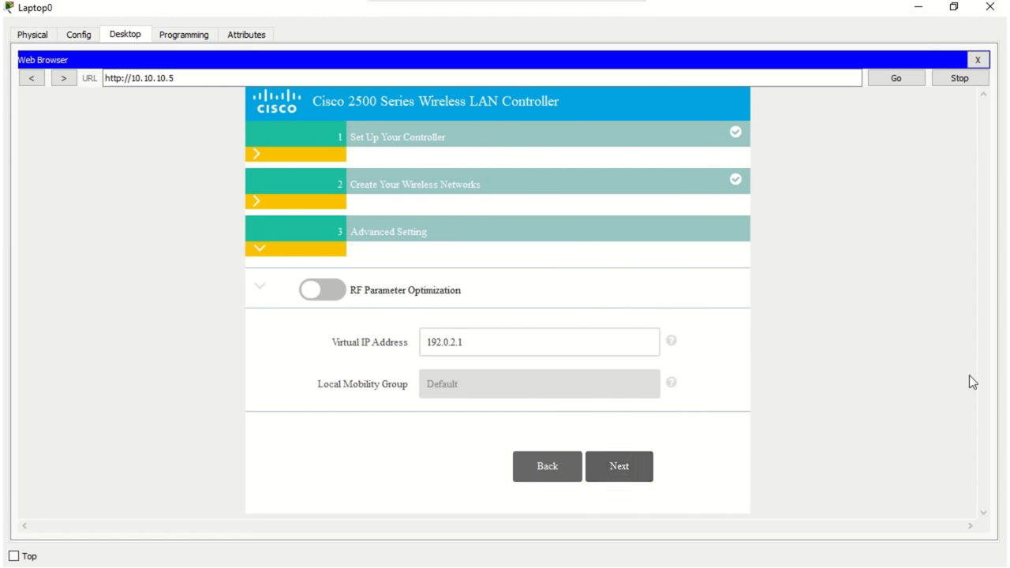
Step: Apply the wizard settings from the summary, accept the controller reboot, and close the browser
{"action": "left_click", "coordinate": [619, 477]}
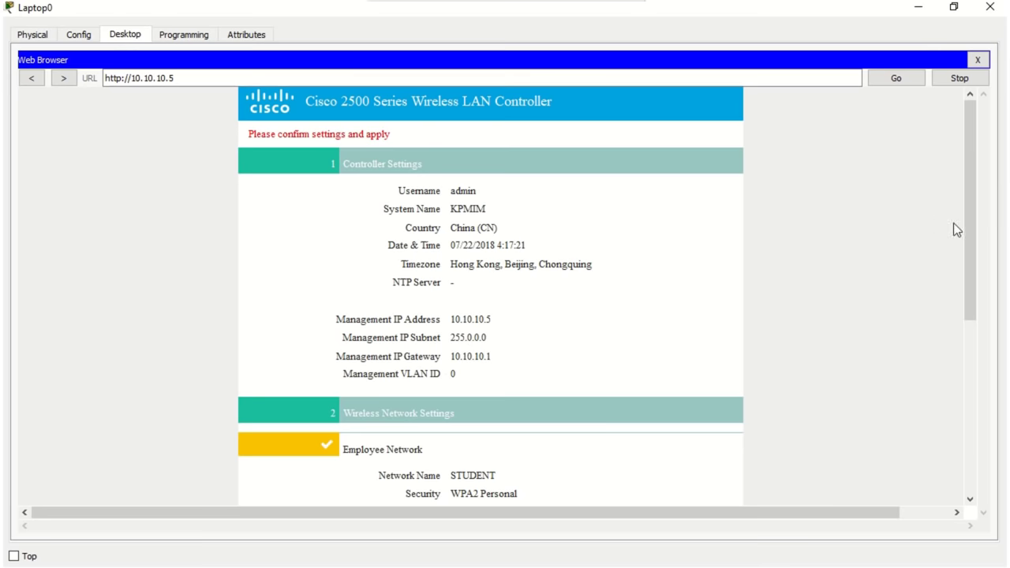
{"action": "left_click_drag", "start_coordinate": [967, 223], "coordinate": [974, 439]}
{"action": "left_click", "coordinate": [637, 485]}
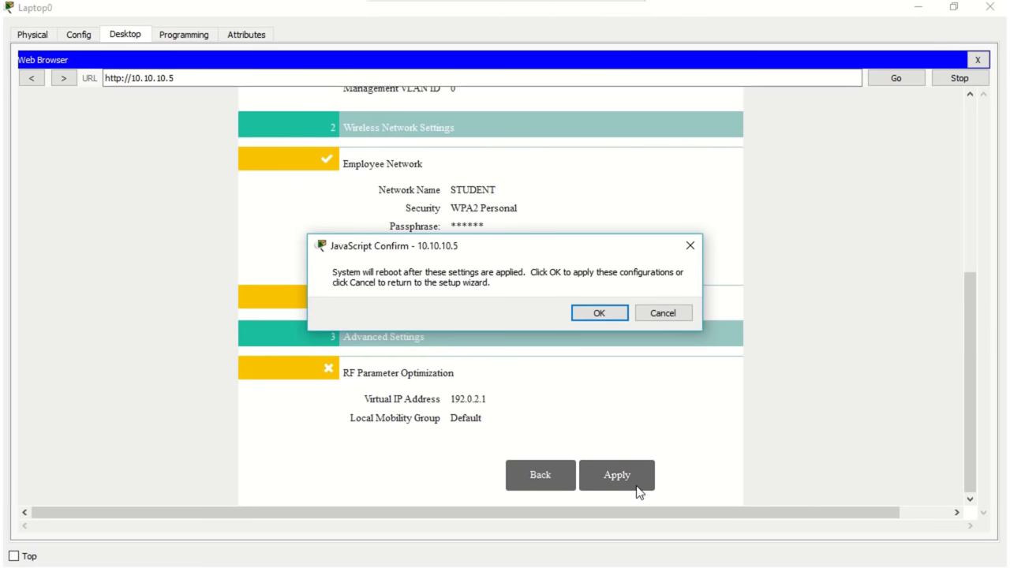
{"action": "left_click", "coordinate": [599, 313]}
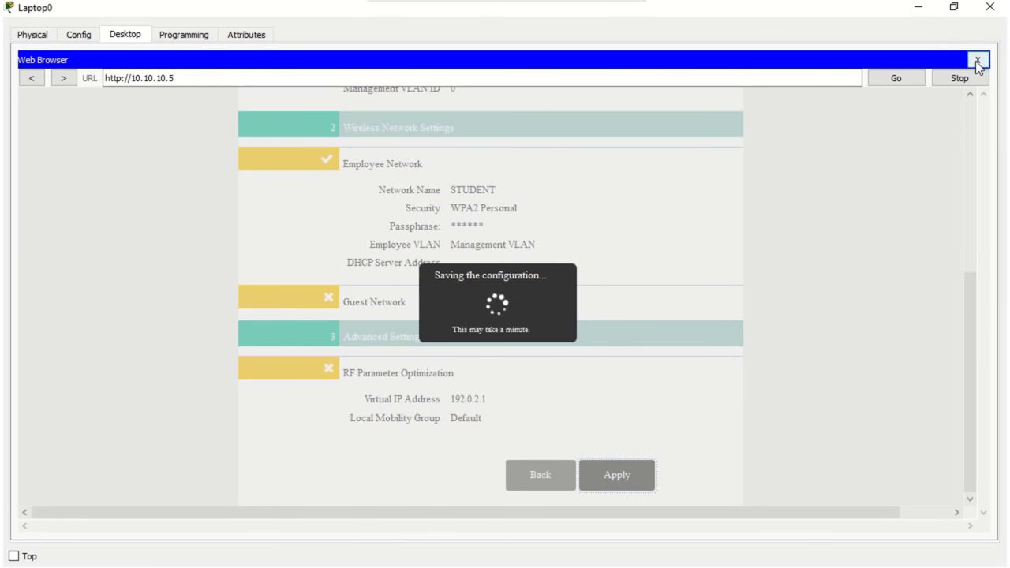
{"action": "left_click", "coordinate": [976, 60]}
Step: Ping the controller at 10.10.10.5 from Laptop0's Command Prompt, getting 3 of 4 replies
{"action": "left_click", "coordinate": [691, 123]}
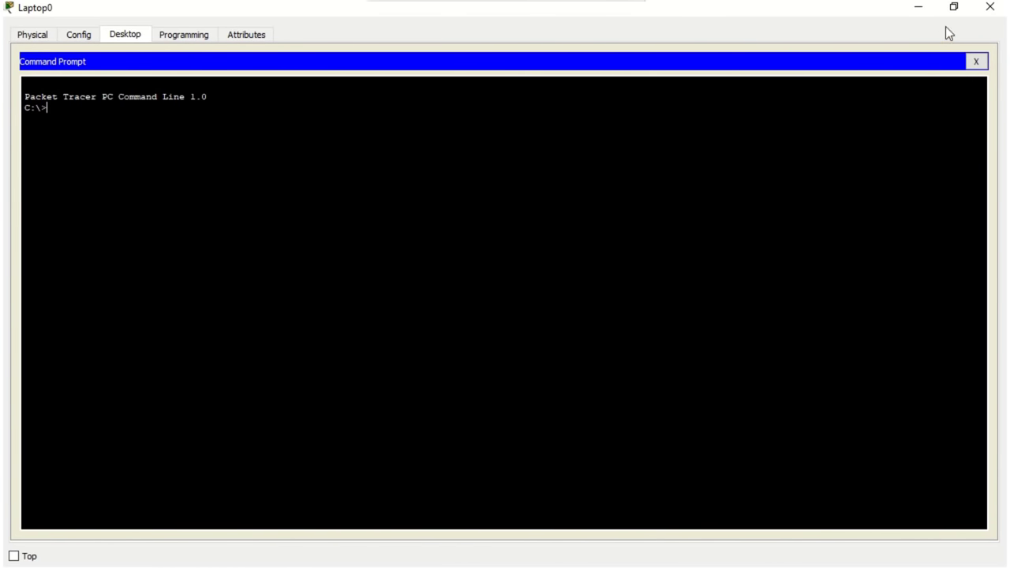
{"action": "type", "text": "ping 10.10.10.5"}
{"action": "key", "text": "Return"}
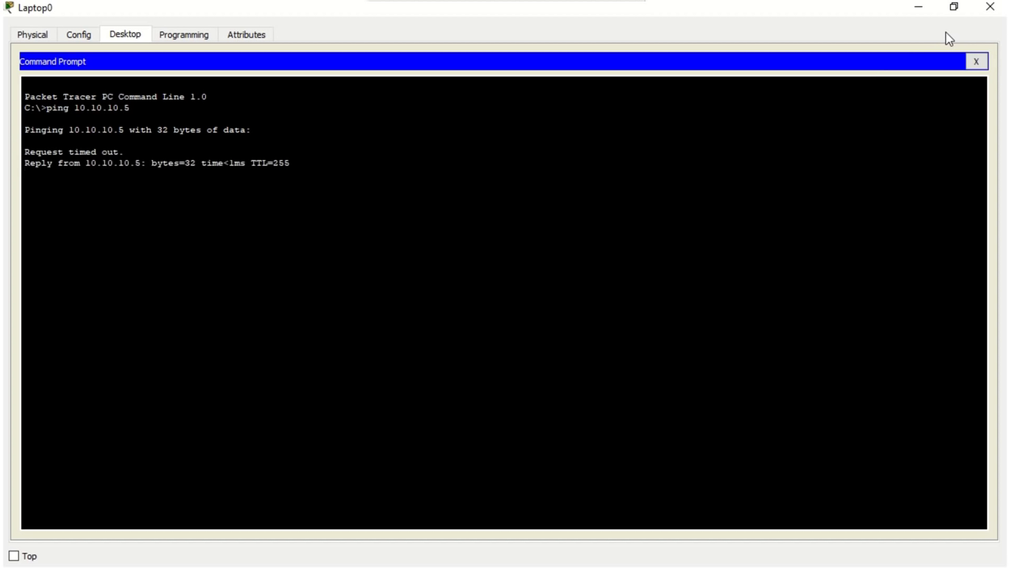
{"action": "left_click", "coordinate": [975, 62]}
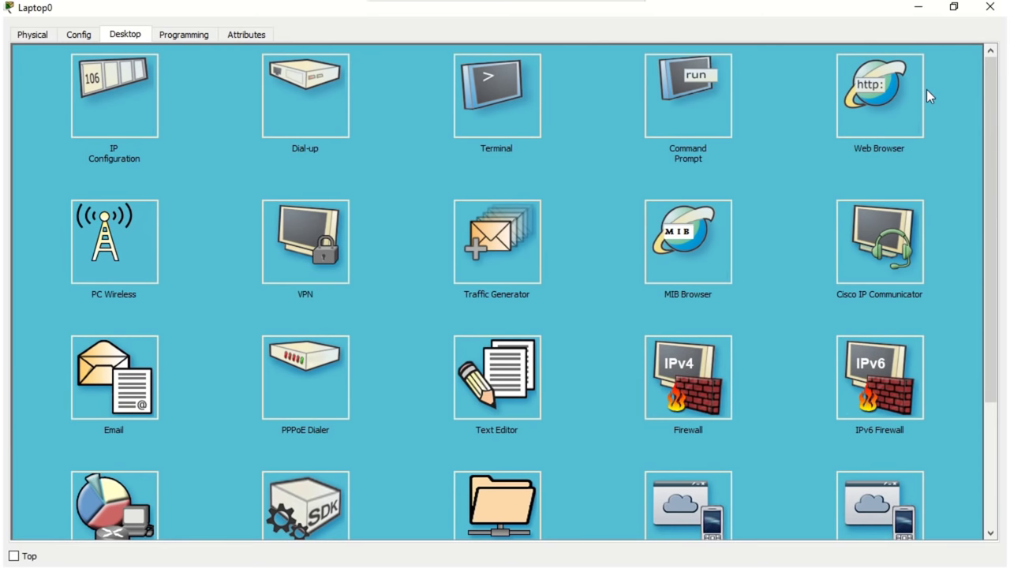
{"action": "left_click", "coordinate": [906, 99]}
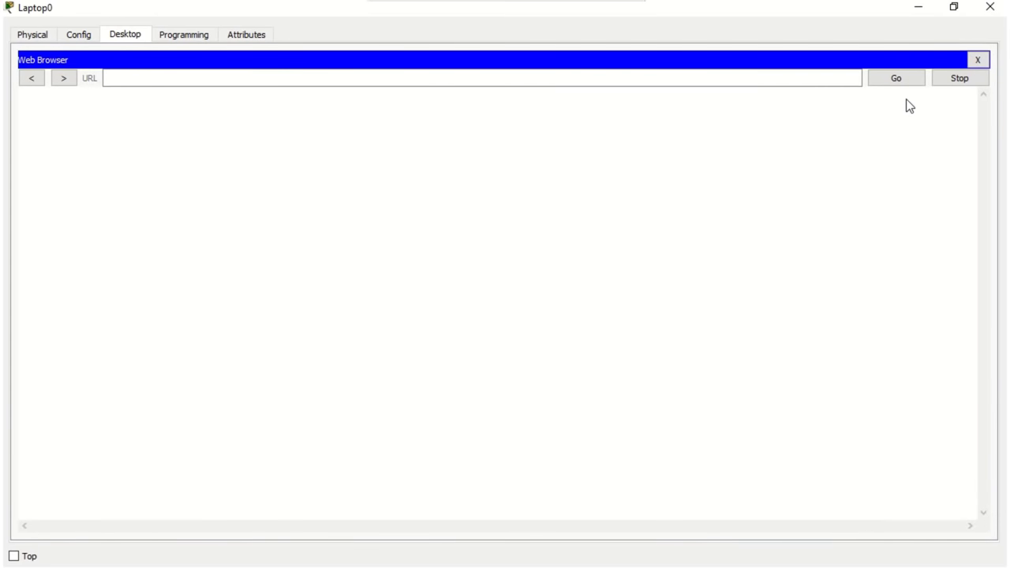
{"action": "left_click", "coordinate": [838, 79]}
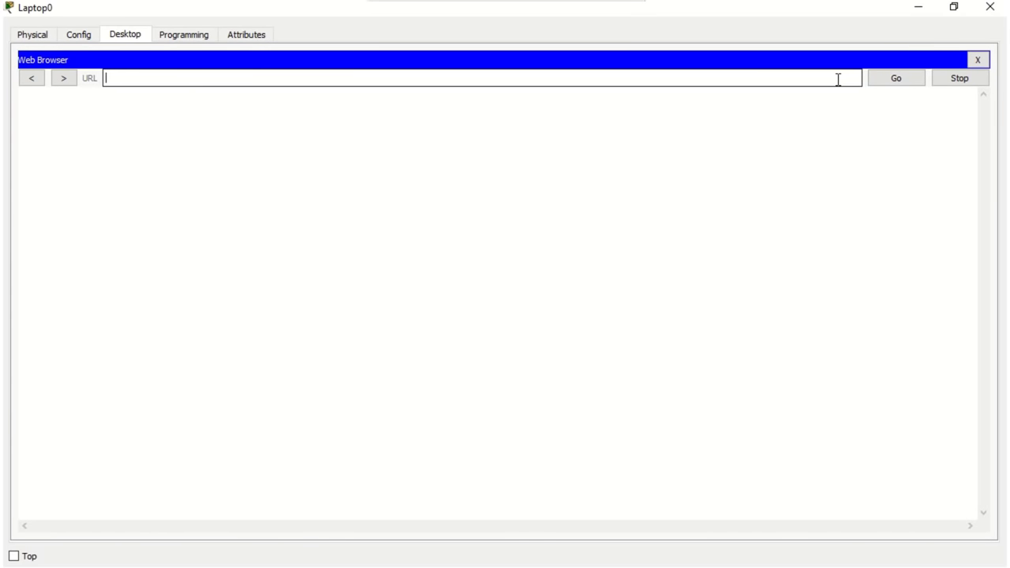
{"action": "type", "text": "10.10.10.5"}
{"action": "key", "text": "Return"}
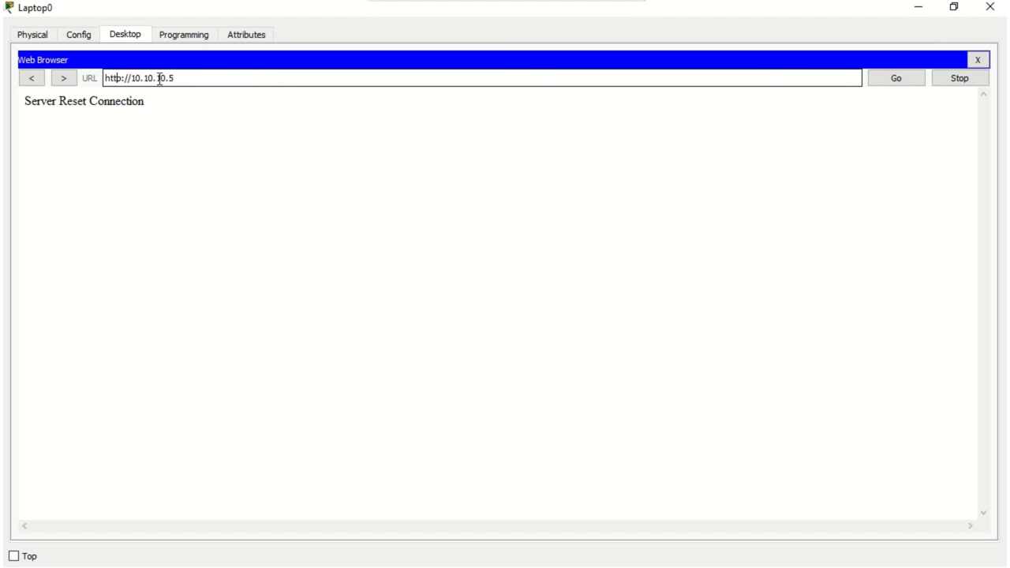
{"action": "triple_click", "coordinate": [118, 79]}
{"action": "left_click", "coordinate": [121, 79]}
{"action": "type", "text": "s"}
{"action": "key", "text": "Return"}
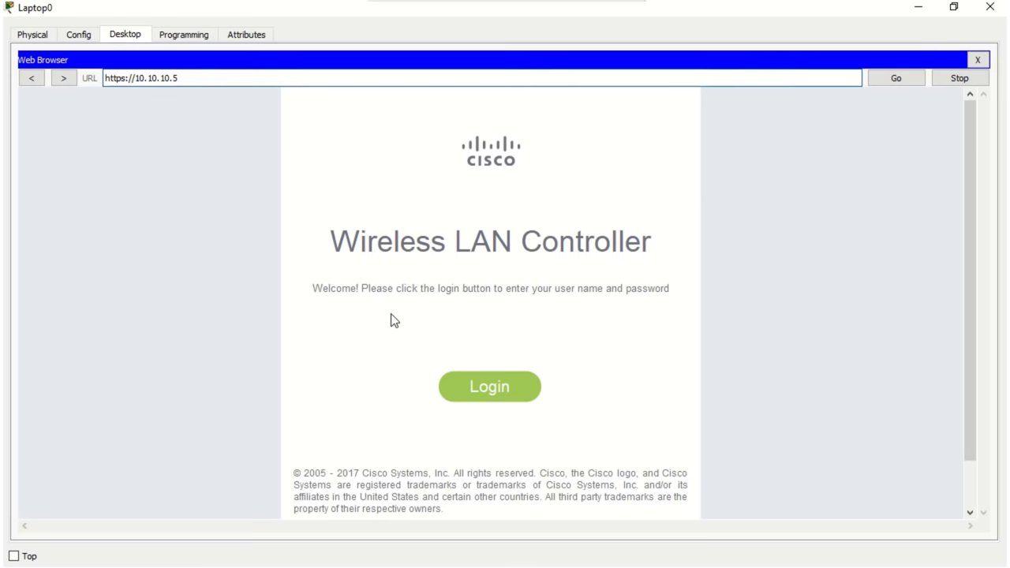
Step: Log in to the controller as admin with the administrator password
{"action": "left_click", "coordinate": [479, 403]}
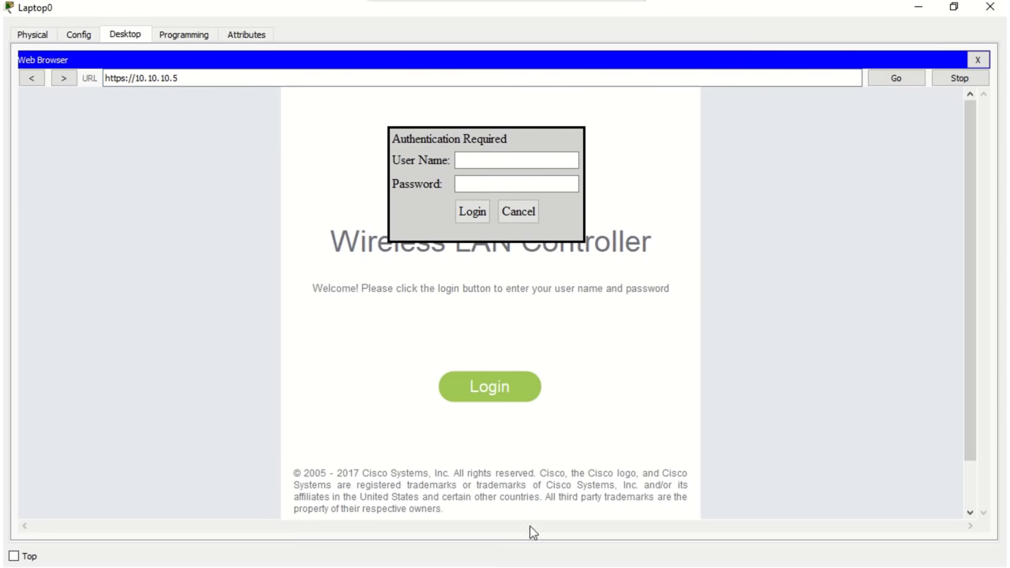
{"action": "type", "text": "admin"}
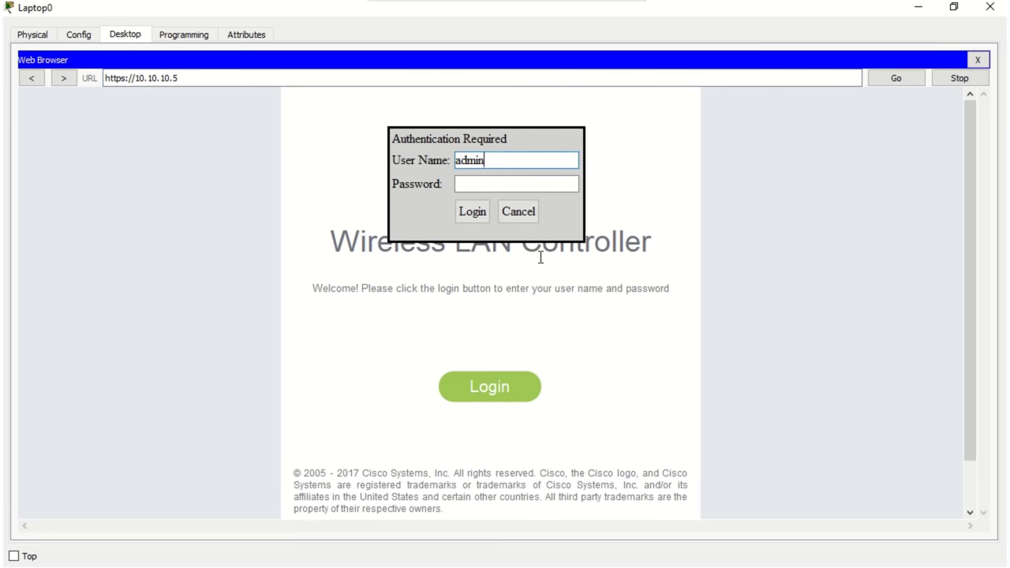
{"action": "left_click", "coordinate": [516, 186]}
{"action": "type", "text": "admin1234"}
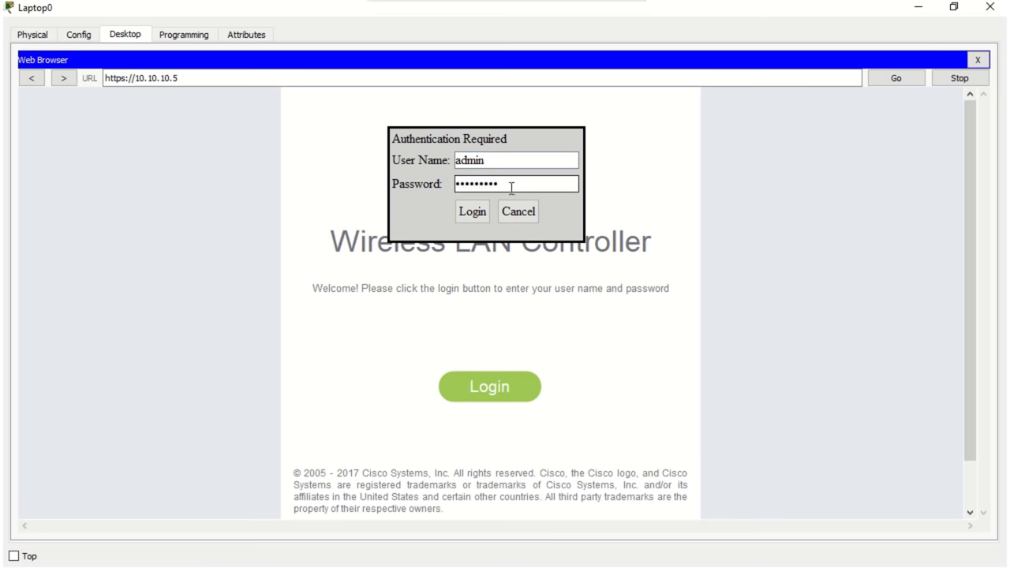
{"action": "left_click", "coordinate": [478, 212]}
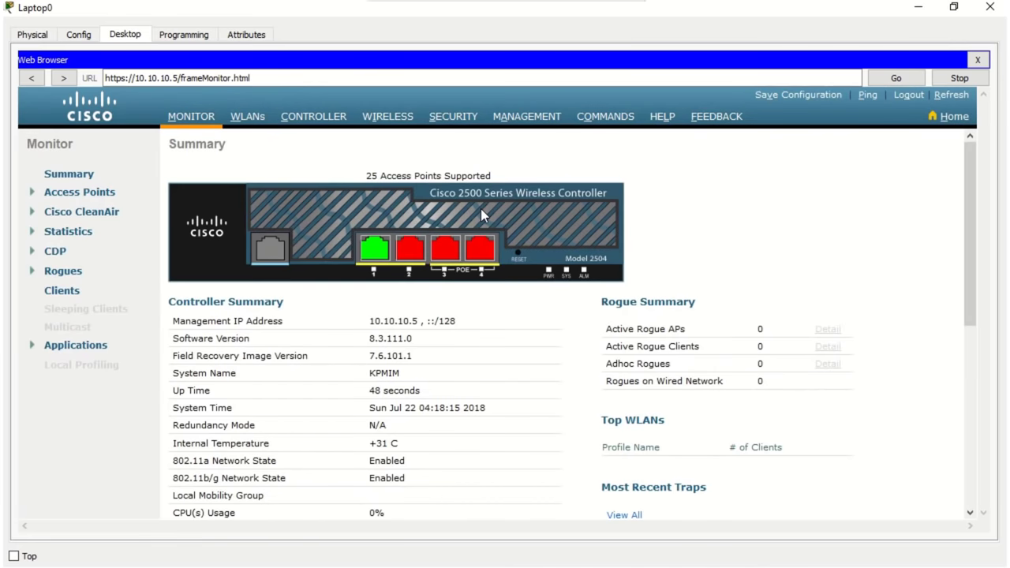
Step: Review the controller's WLANs, Controller general settings and Wireless access points, then reload the WLANs list
{"action": "left_click", "coordinate": [256, 126]}
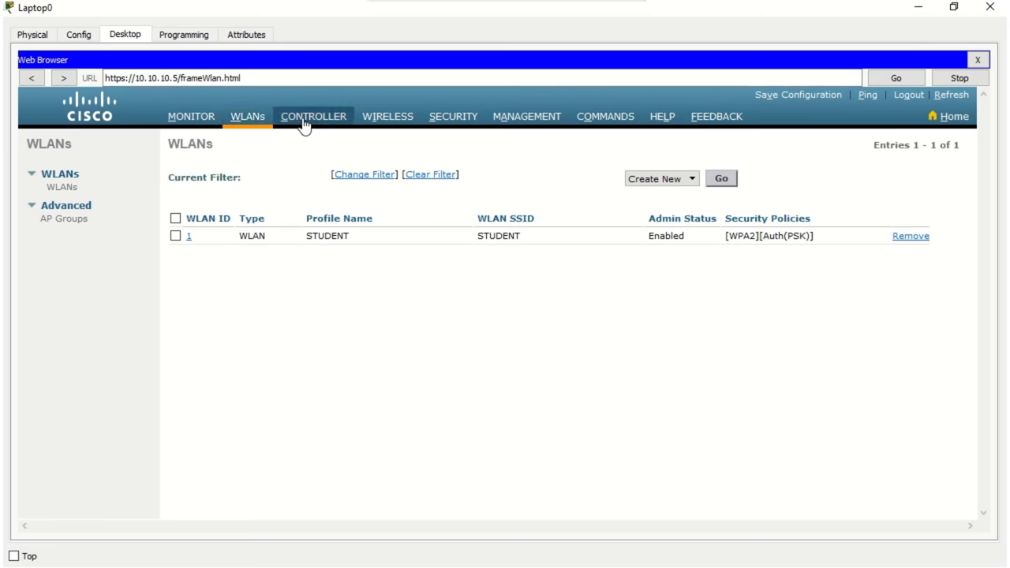
{"action": "double_click", "coordinate": [250, 241]}
{"action": "left_click", "coordinate": [251, 244]}
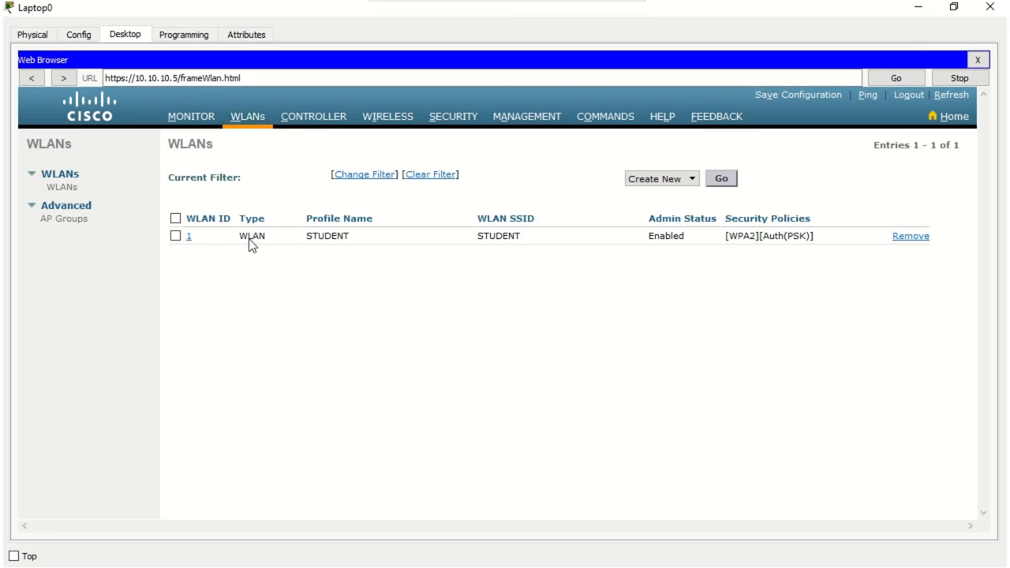
{"action": "left_click", "coordinate": [319, 129]}
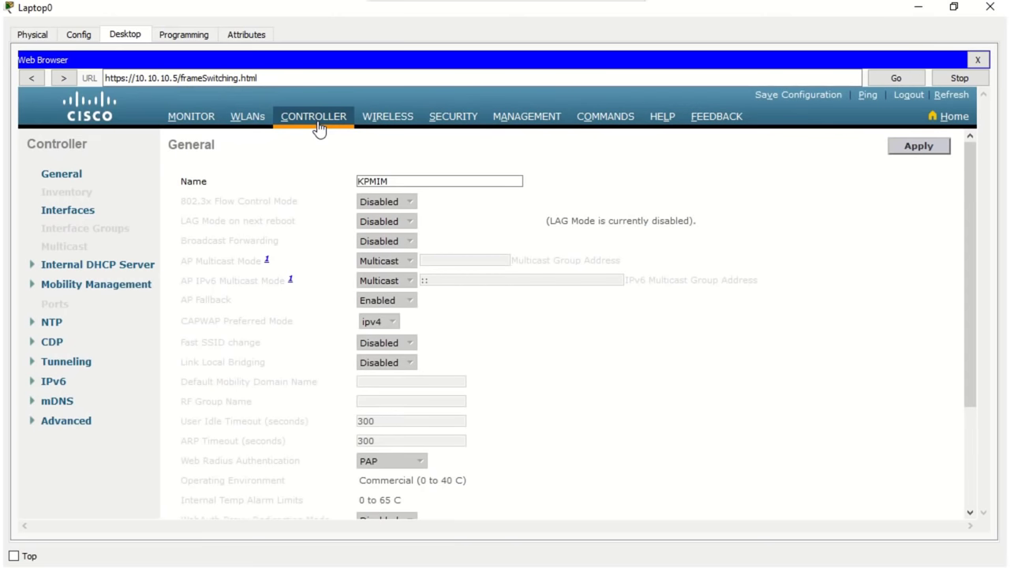
{"action": "left_click", "coordinate": [378, 126]}
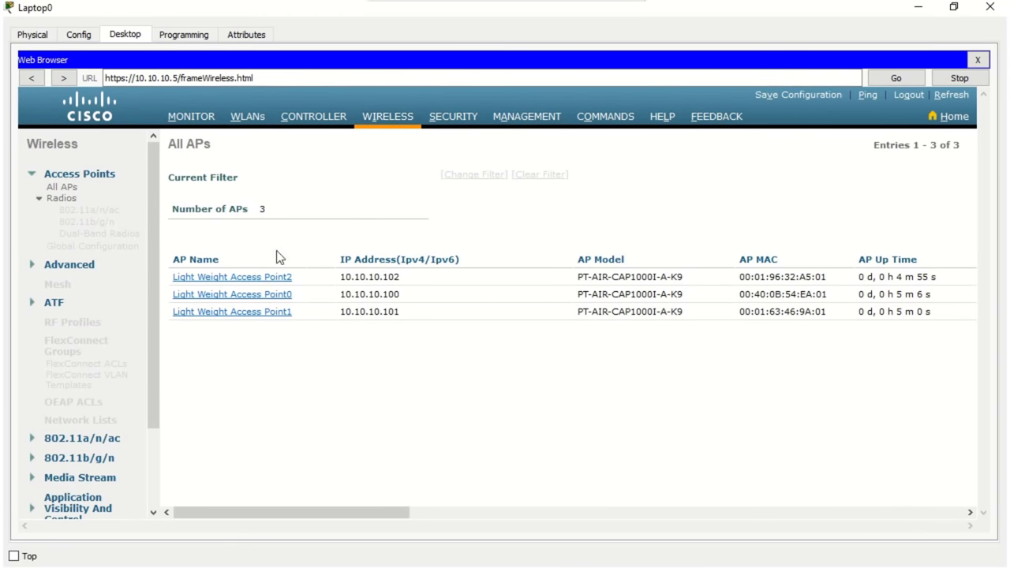
{"action": "left_click", "coordinate": [251, 122]}
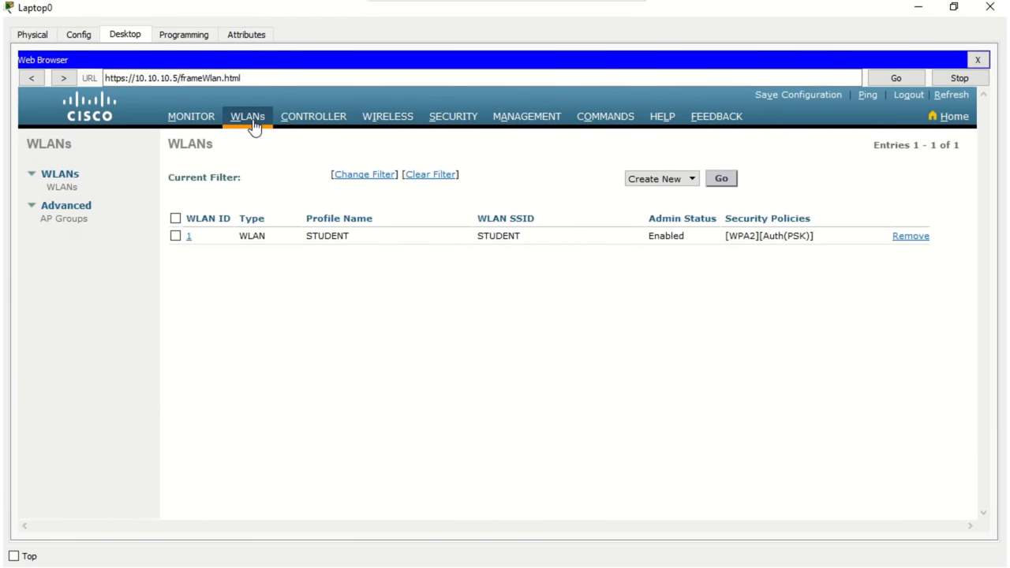
{"action": "left_click", "coordinate": [72, 191]}
Step: Create a new WLAN with profile name LECTURER and SSID Lecturer
{"action": "left_click", "coordinate": [728, 181]}
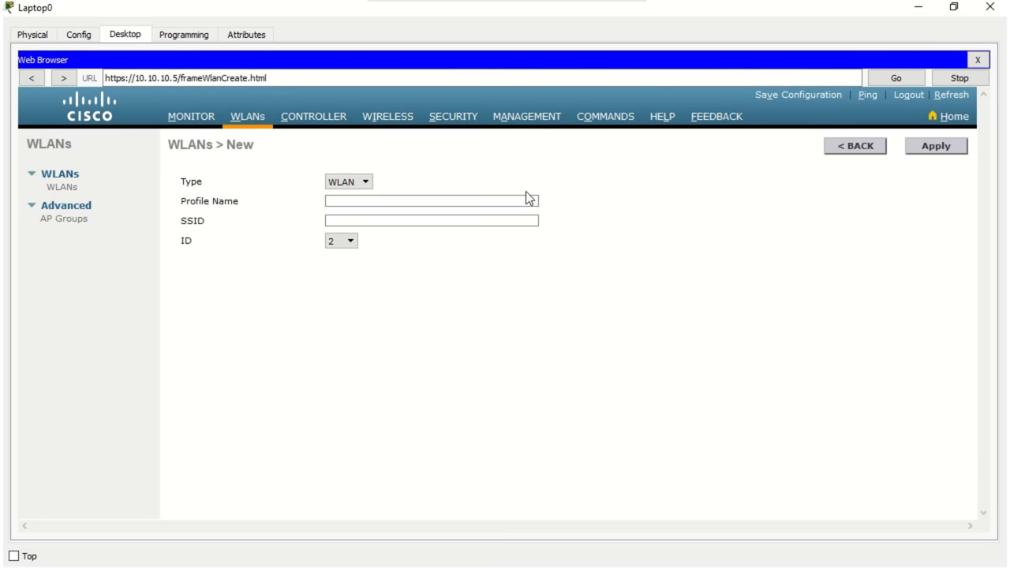
{"action": "left_click", "coordinate": [523, 201]}
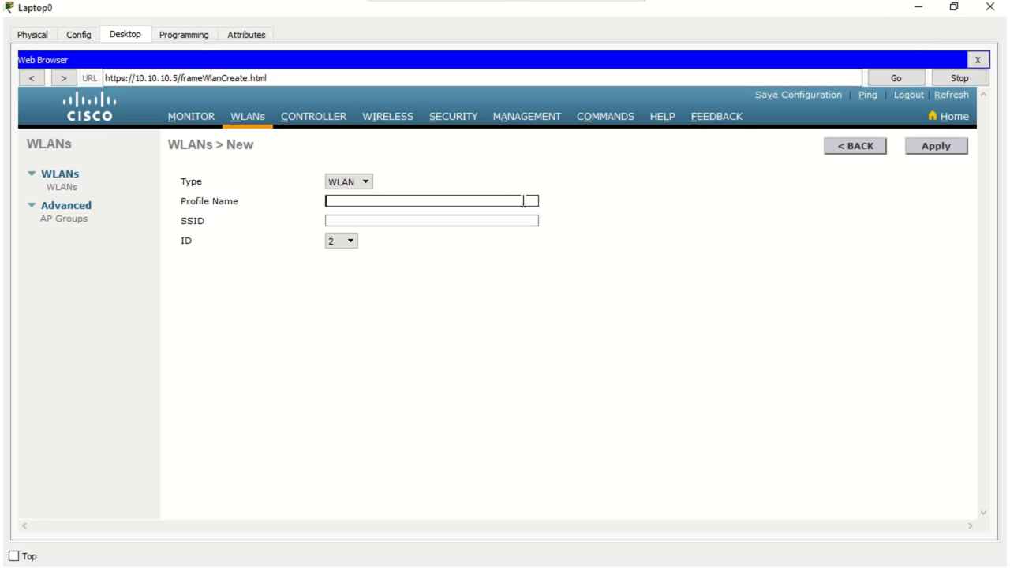
{"action": "type", "text": "LECTURER"}
{"action": "left_click", "coordinate": [523, 220]}
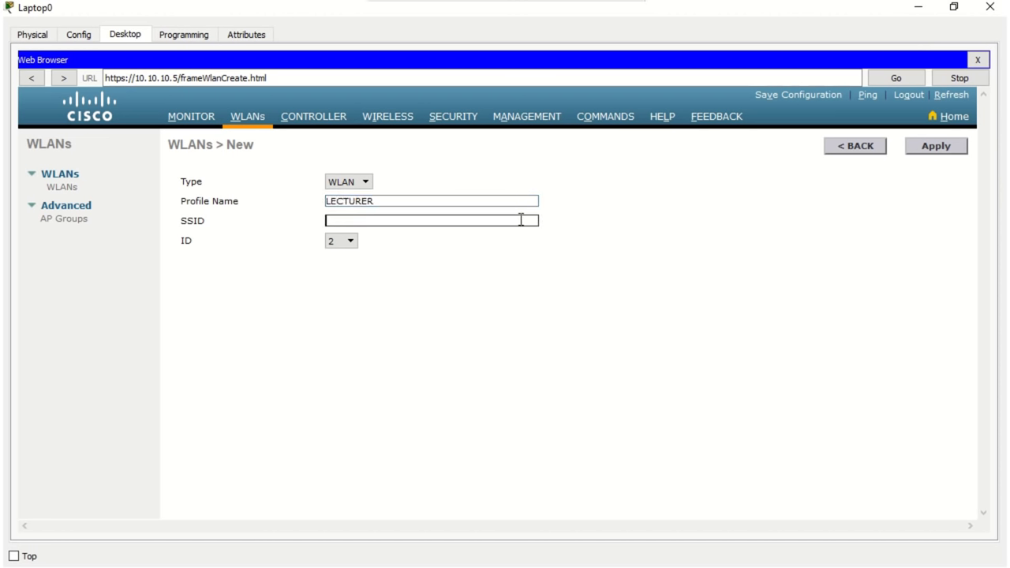
{"action": "type", "text": "Lecturer"}
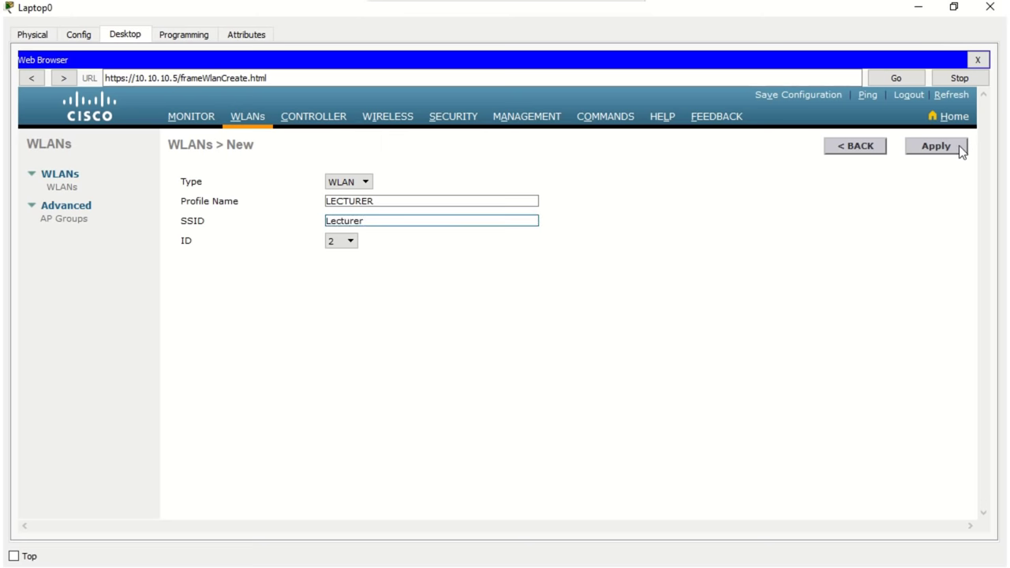
{"action": "left_click", "coordinate": [954, 147]}
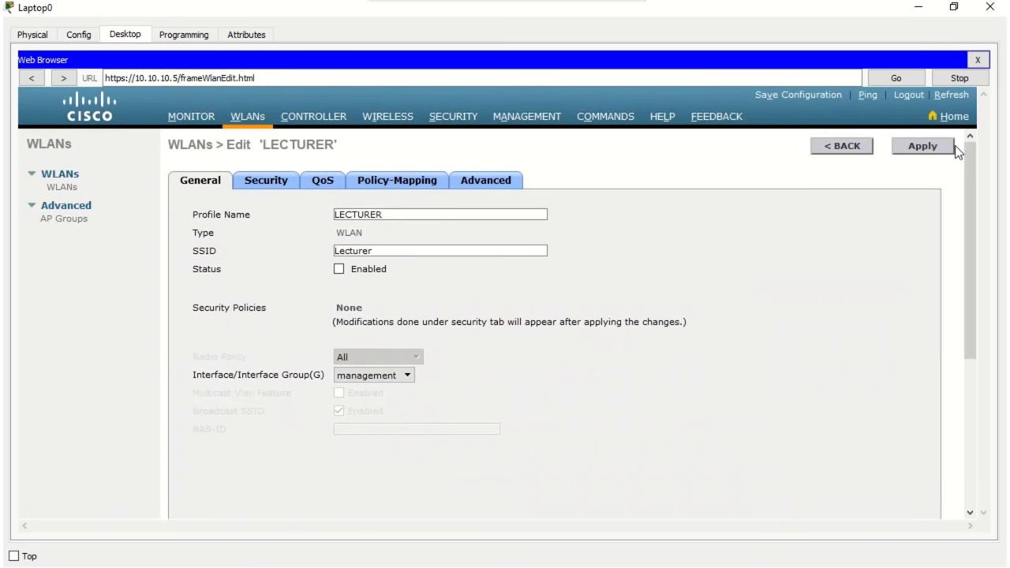
Step: Review the LECTURER WLAN's Layer 2, Layer 3 and AAA security settings, then its General tab
{"action": "left_click", "coordinate": [423, 251]}
{"action": "left_click", "coordinate": [269, 183]}
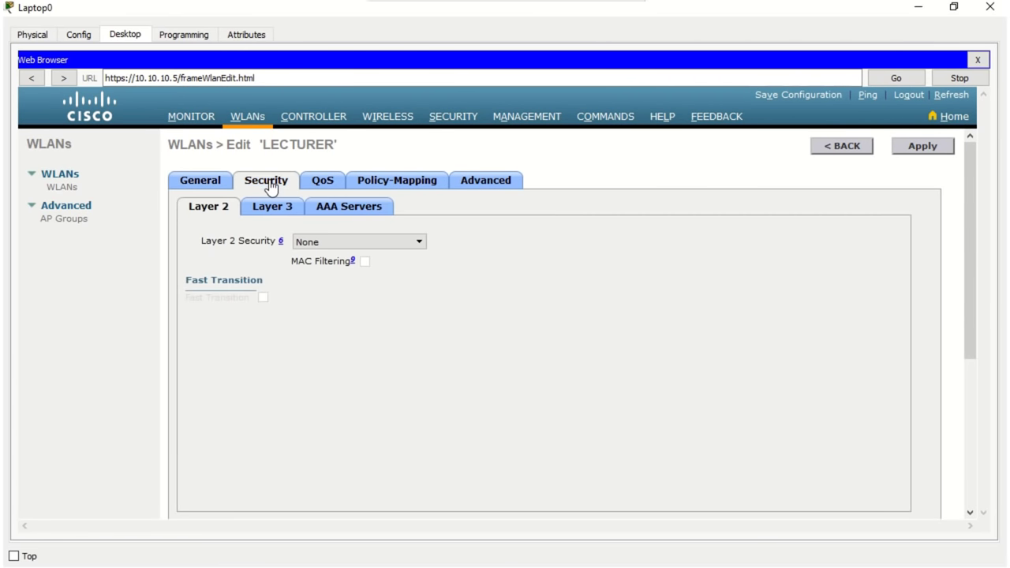
{"action": "left_click", "coordinate": [420, 245]}
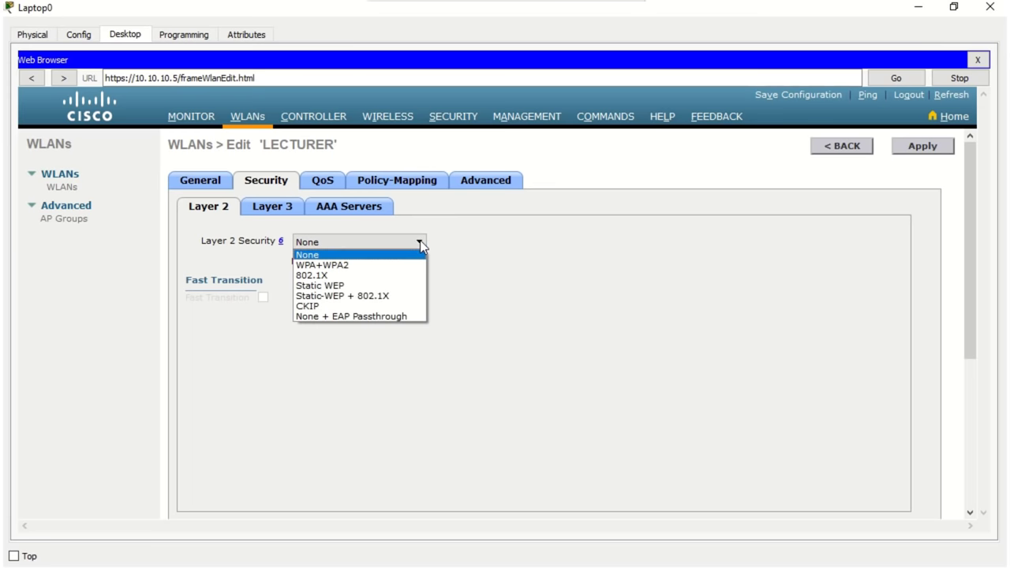
{"action": "left_click", "coordinate": [281, 210]}
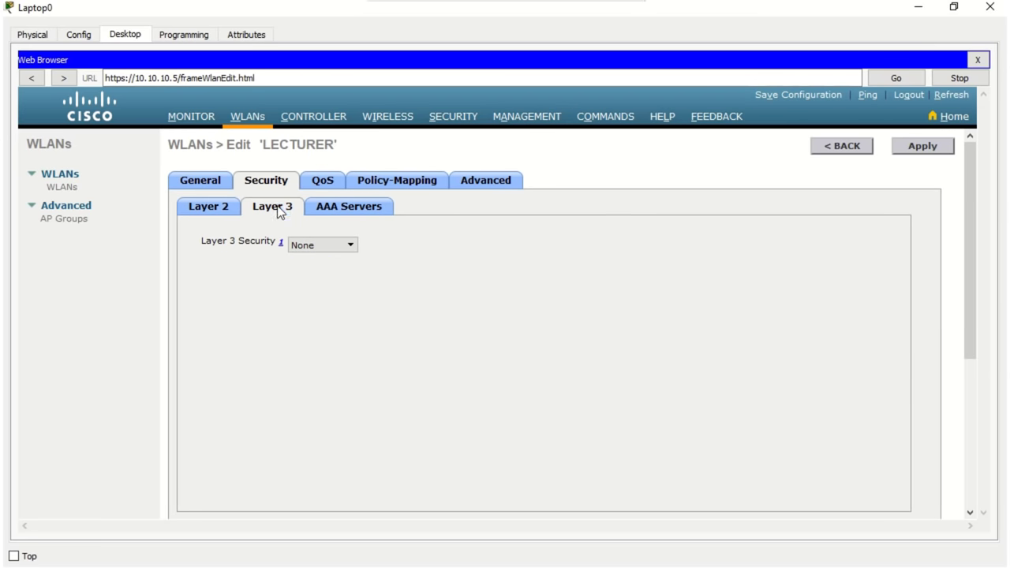
{"action": "left_click", "coordinate": [347, 211]}
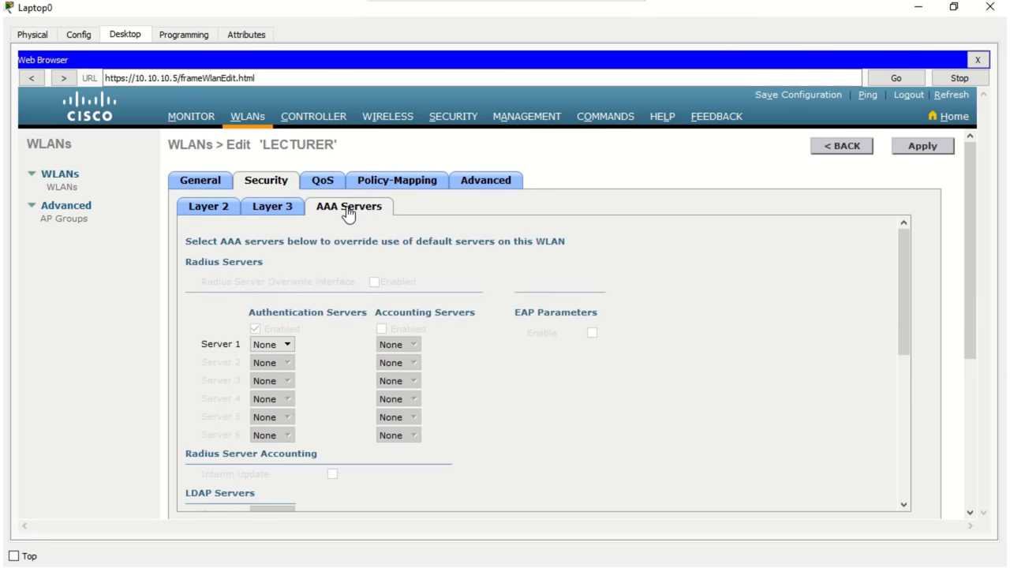
{"action": "left_click", "coordinate": [204, 182]}
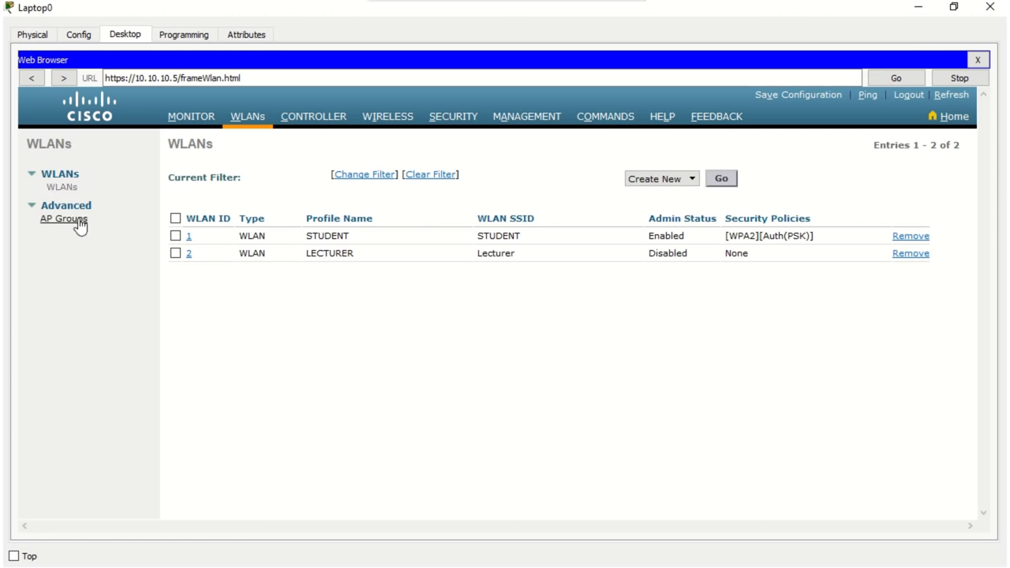
Step: Change the STUDENT WLAN's SSID from STUDENT to Student and apply it
{"action": "left_click", "coordinate": [189, 236]}
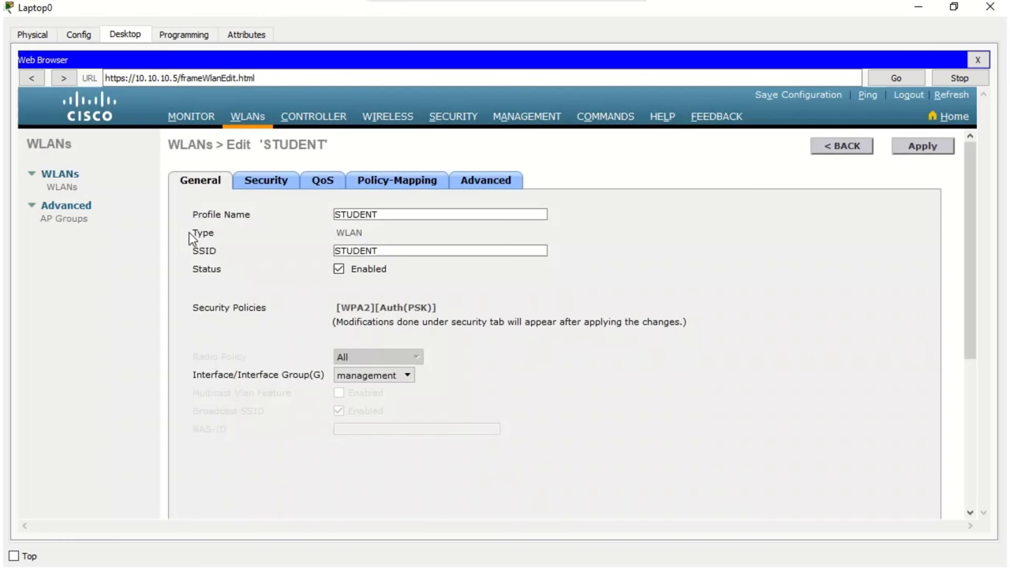
{"action": "left_click_drag", "start_coordinate": [404, 250], "coordinate": [342, 249]}
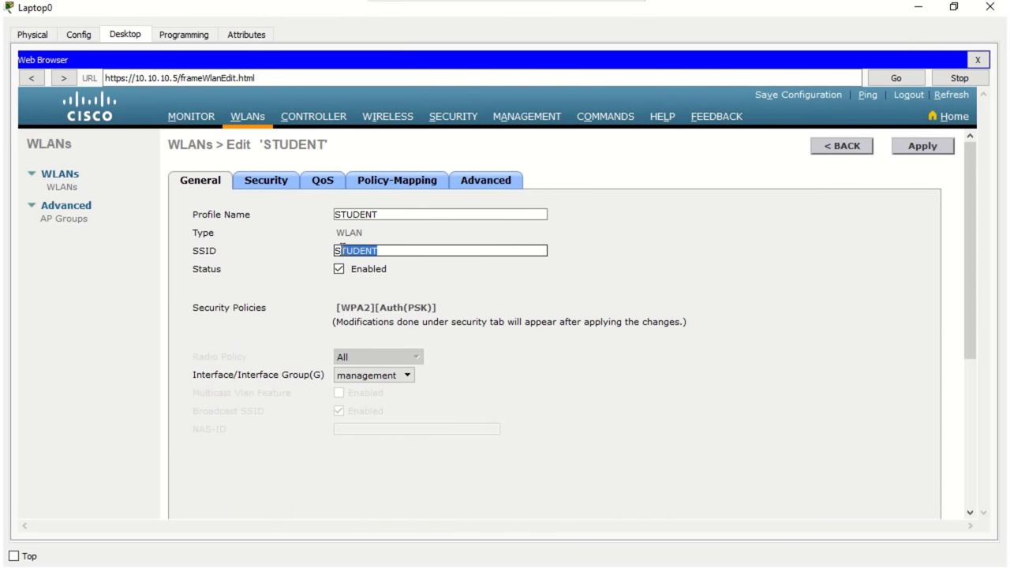
{"action": "type", "text": "tudent"}
{"action": "left_click", "coordinate": [920, 157]}
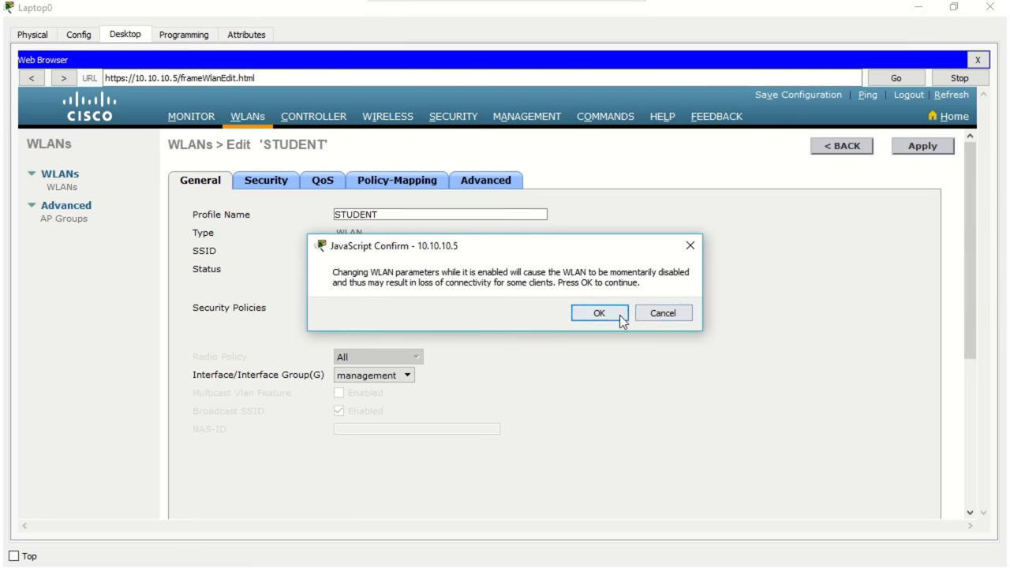
{"action": "left_click", "coordinate": [615, 316]}
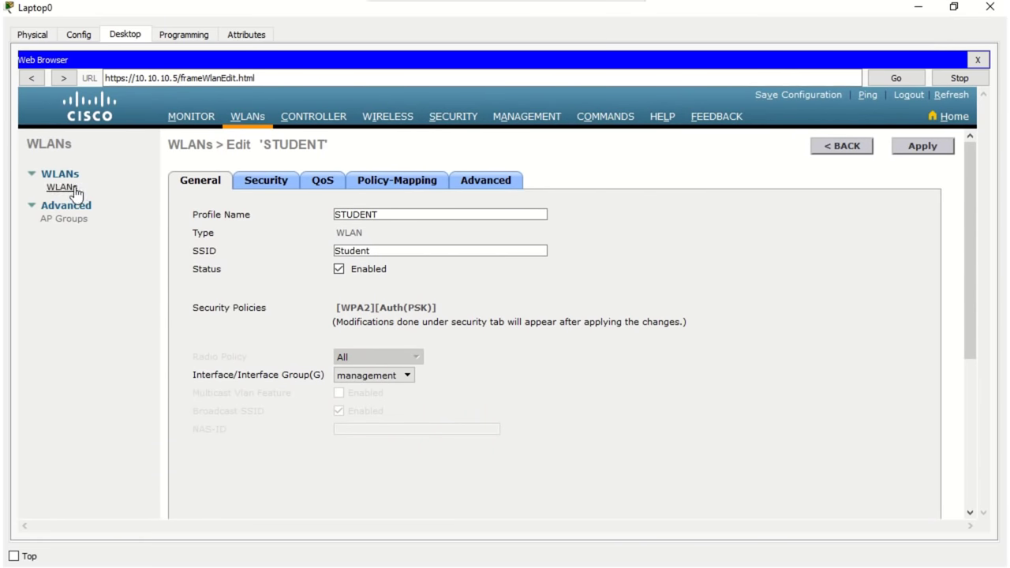
{"action": "left_click", "coordinate": [75, 188]}
Step: Enable the LECTURER WLAN and apply, so both Student and Lecturer show Enabled
{"action": "double_click", "coordinate": [667, 254]}
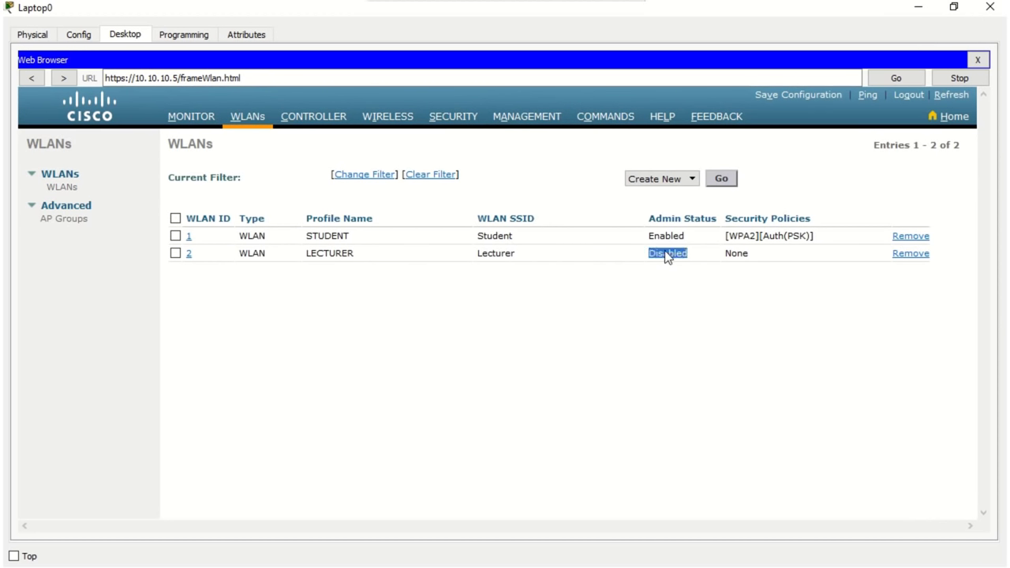
{"action": "left_click", "coordinate": [667, 254]}
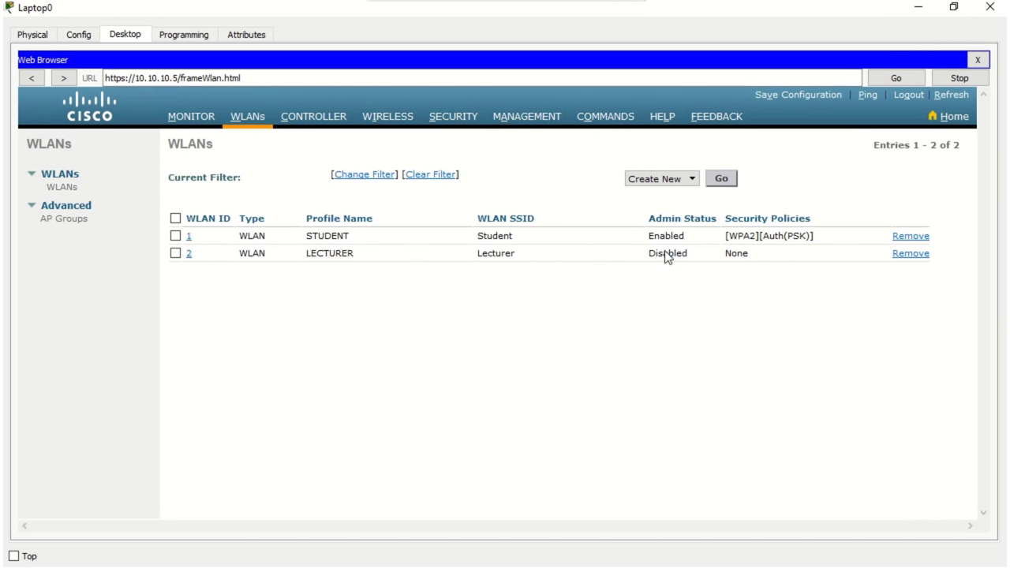
{"action": "left_click", "coordinate": [188, 254]}
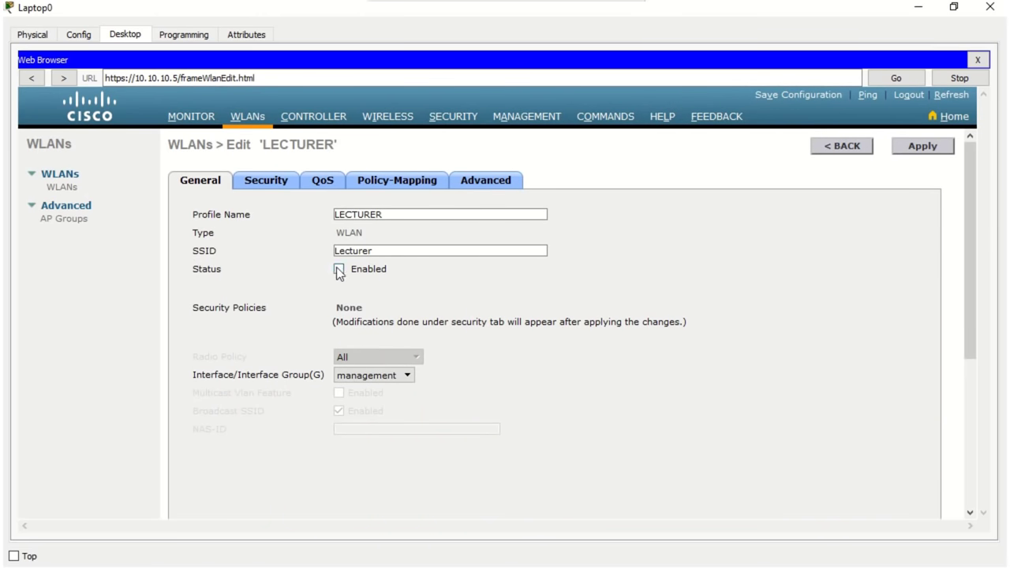
{"action": "left_click", "coordinate": [940, 144]}
{"action": "left_click", "coordinate": [69, 189]}
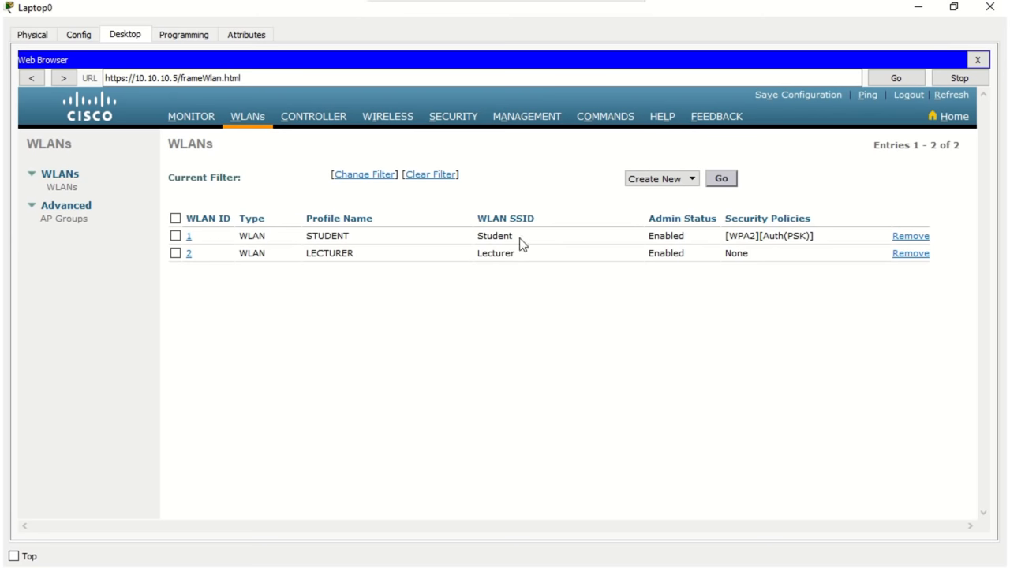
{"action": "left_click", "coordinate": [79, 224]}
Step: Inspect default-group's General, APs and WLANs tabs, then return to the AP Groups list
{"action": "left_click", "coordinate": [182, 205]}
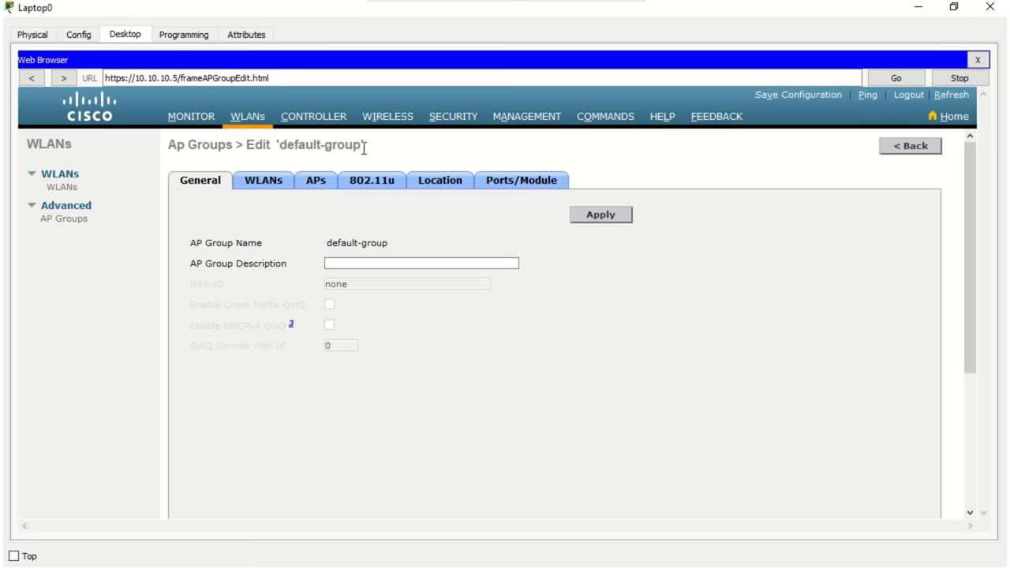
{"action": "left_click_drag", "start_coordinate": [364, 146], "coordinate": [282, 147]}
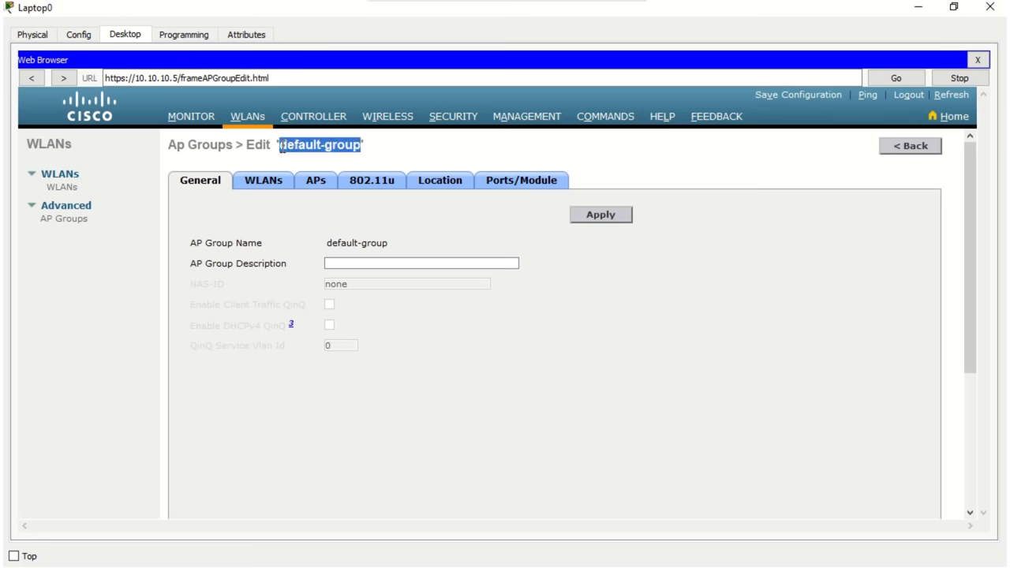
{"action": "left_click", "coordinate": [314, 187]}
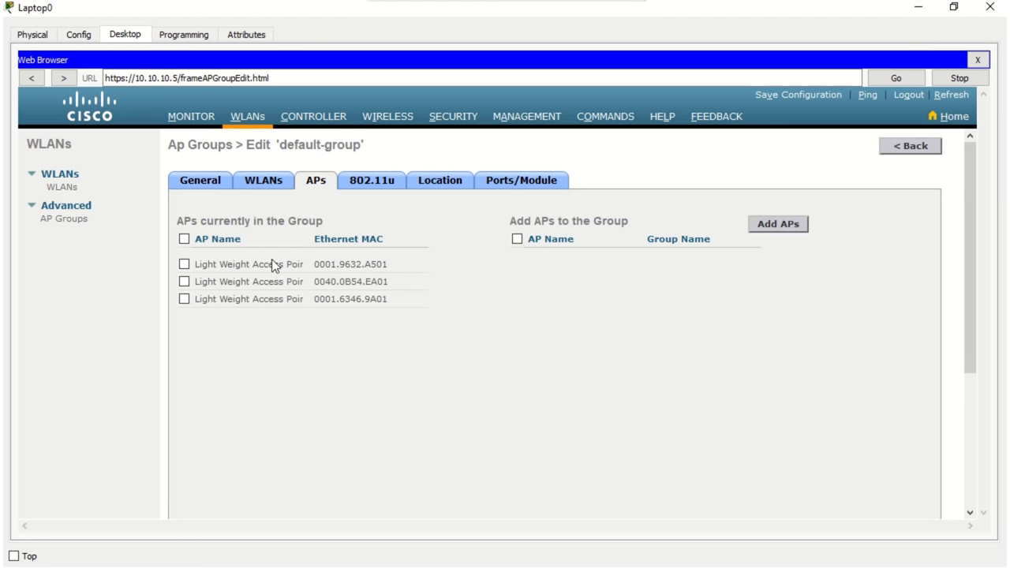
{"action": "left_click", "coordinate": [261, 177]}
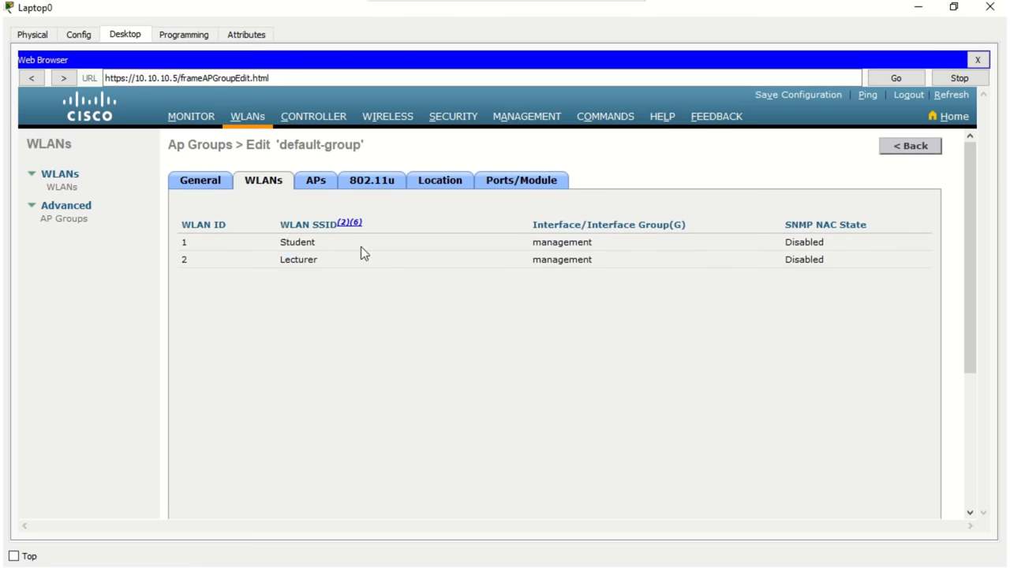
{"action": "left_click", "coordinate": [212, 183]}
{"action": "left_click", "coordinate": [72, 220]}
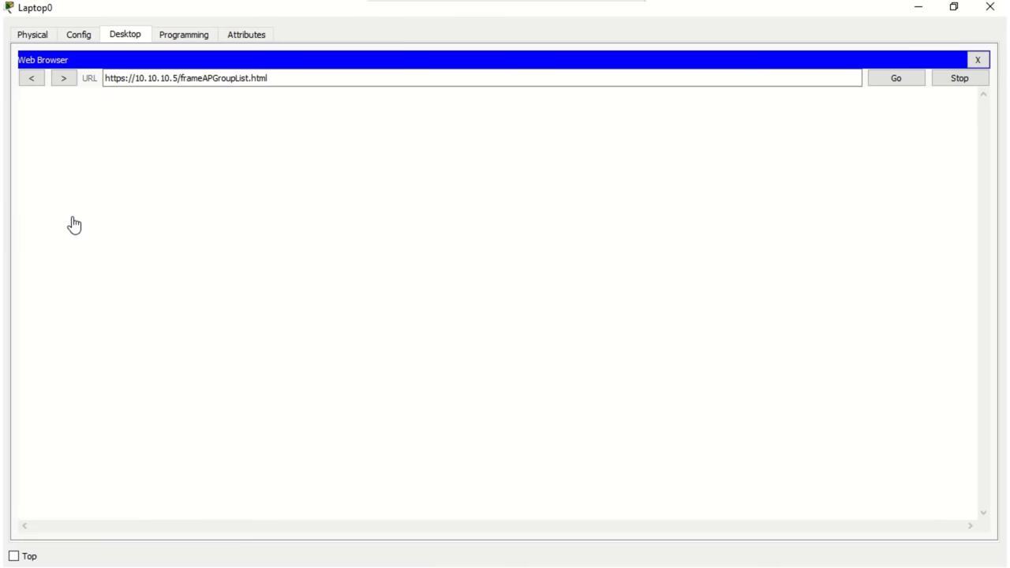
Step: Add an AP group named STUDENT with description 'Student AP'
{"action": "left_click", "coordinate": [926, 150]}
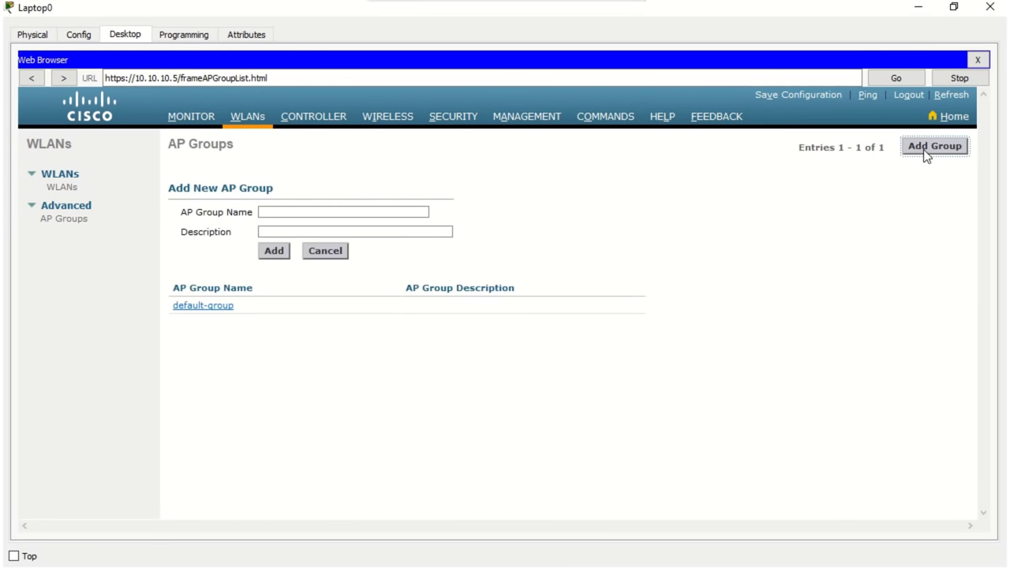
{"action": "left_click", "coordinate": [411, 214]}
{"action": "type", "text": "SRTUDENT"}
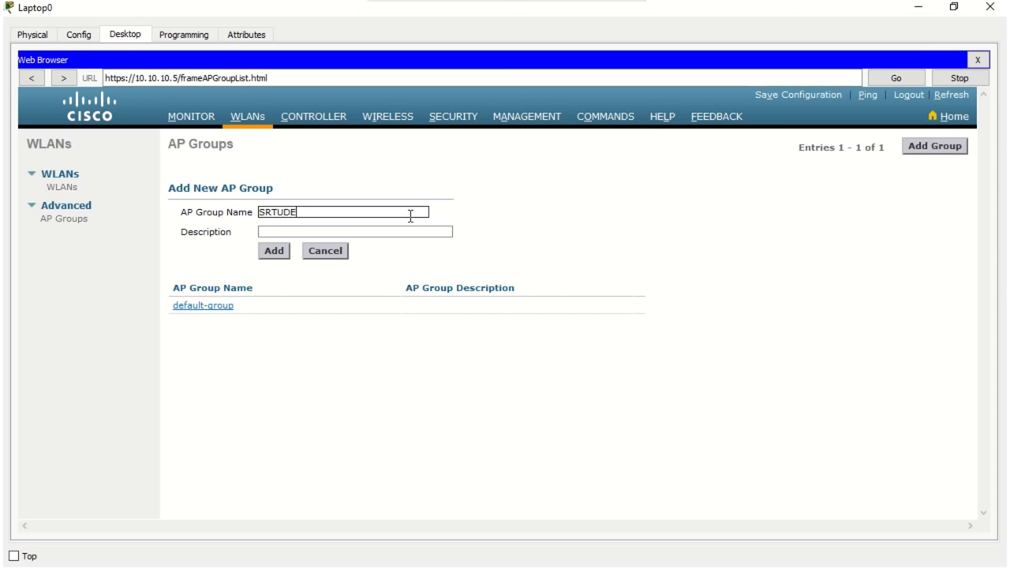
{"action": "key", "text": "BackSpace"}
{"action": "key", "text": "BackSpace"}
{"action": "key", "text": "BackSpace"}
{"action": "key", "text": "BackSpace"}
{"action": "key", "text": "BackSpace"}
{"action": "key", "text": "BackSpace"}
{"action": "type", "text": "TUDENT"}
{"action": "left_click", "coordinate": [408, 232]}
{"action": "type", "text": "S"}
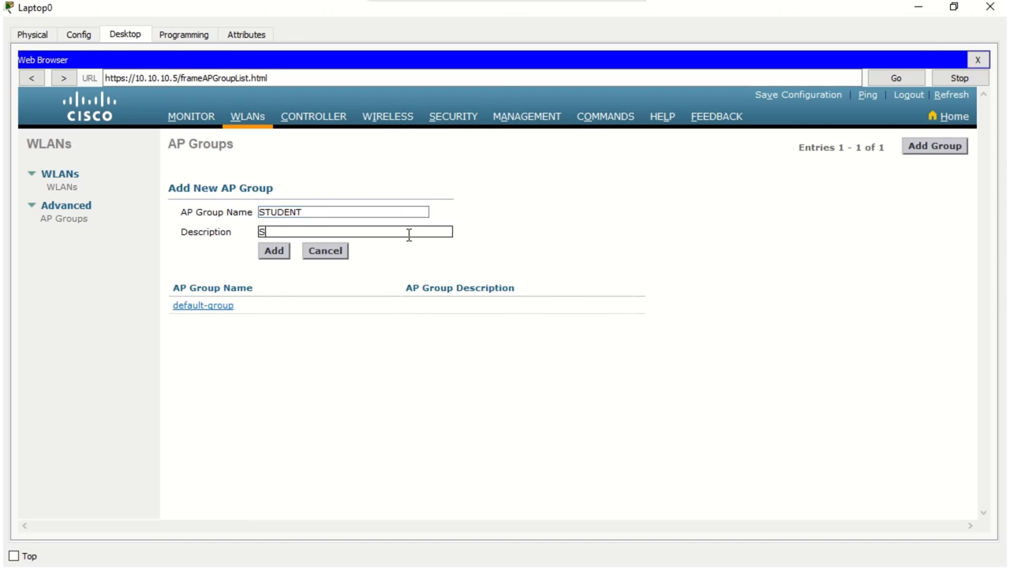
{"action": "type", "text": "tudent AP"}
{"action": "left_click", "coordinate": [285, 252]}
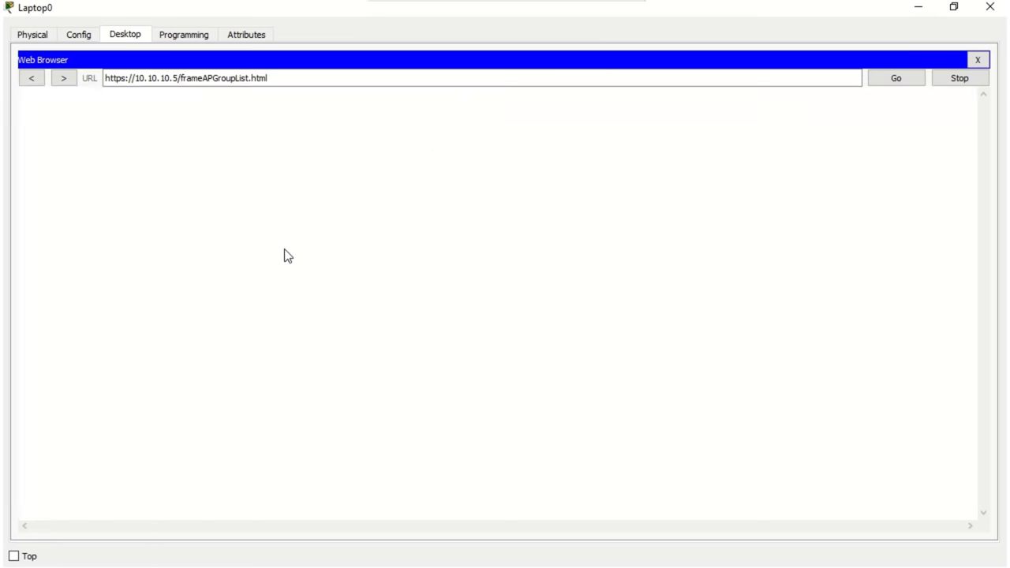
Step: Add an AP group named LECTURER with description 'Lecturer AP'
{"action": "left_click", "coordinate": [926, 151]}
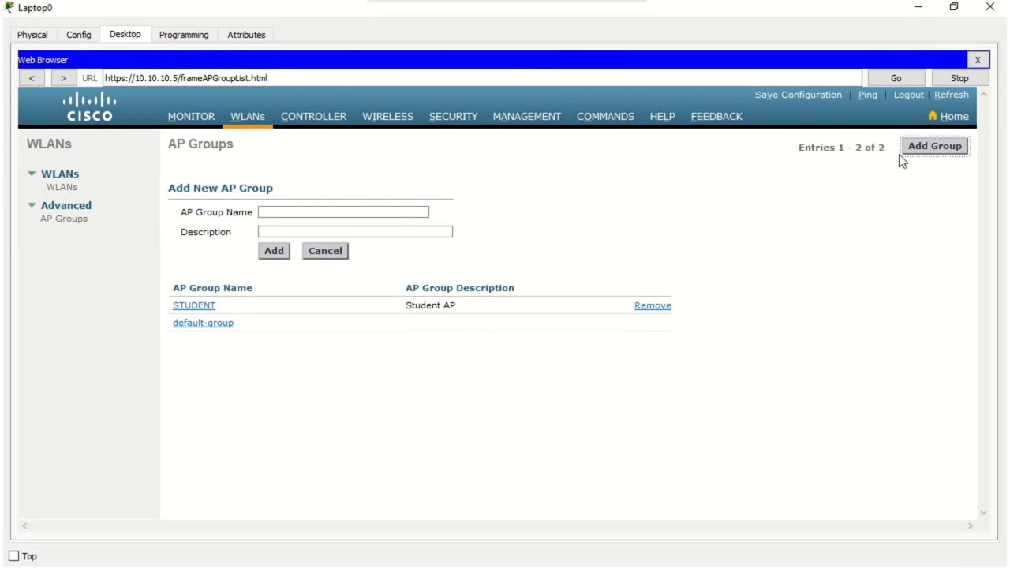
{"action": "left_click", "coordinate": [418, 212]}
{"action": "type", "text": "LECTURER"}
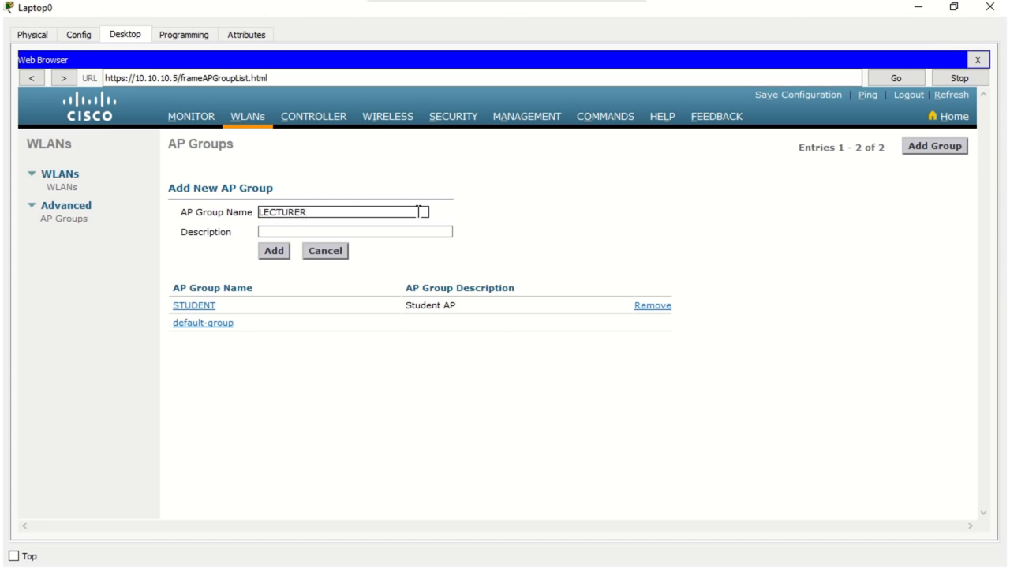
{"action": "left_click", "coordinate": [419, 229]}
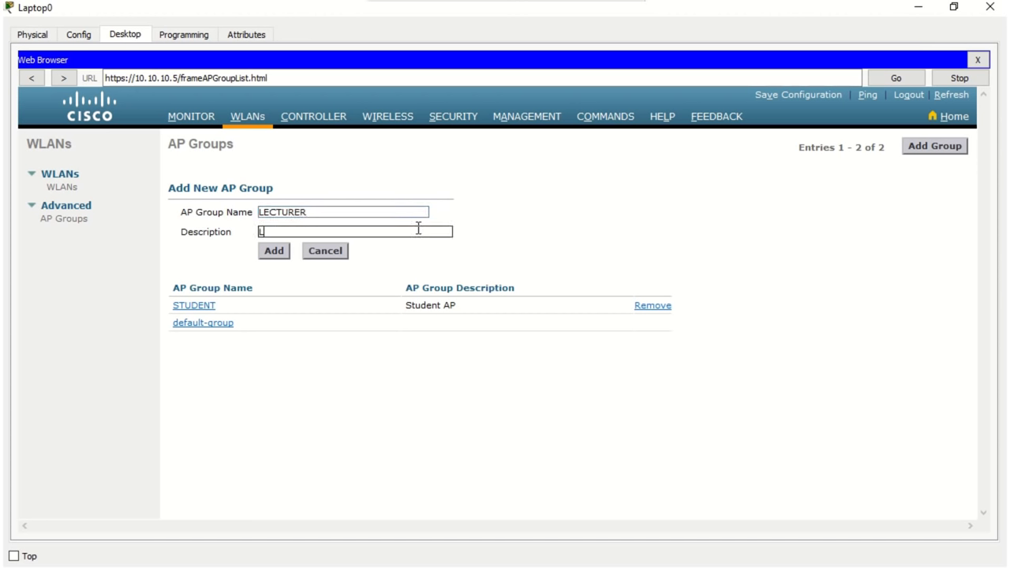
{"action": "type", "text": "Lecturer AP"}
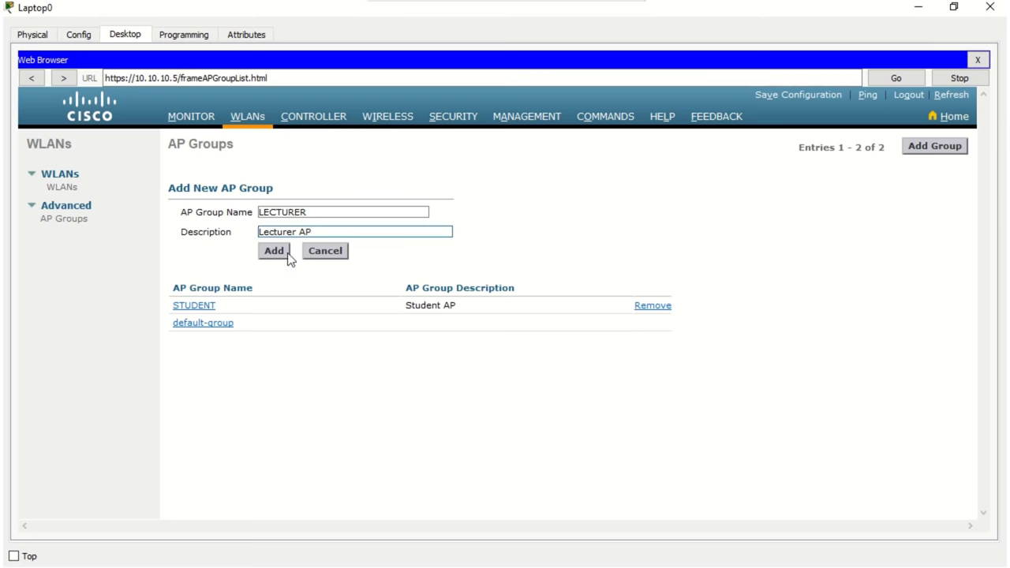
{"action": "left_click", "coordinate": [275, 251]}
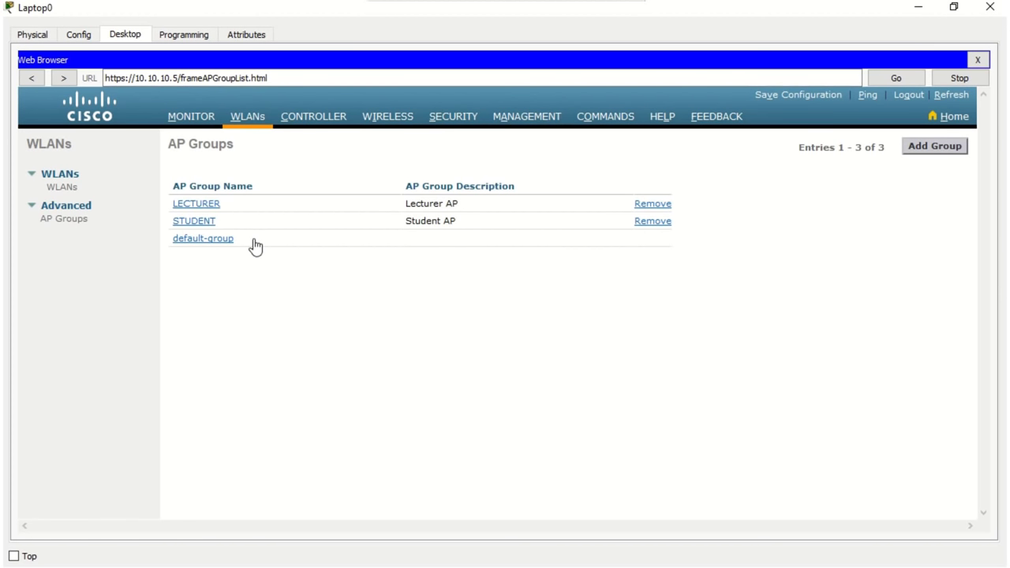
Step: Add the Student WLAN to the STUDENT AP group
{"action": "left_click", "coordinate": [207, 224]}
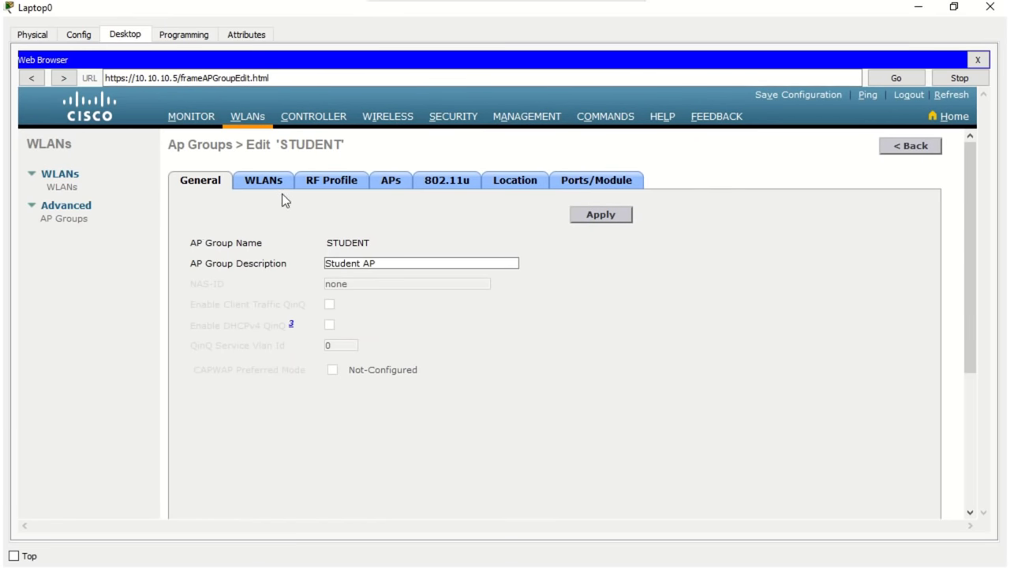
{"action": "left_click_drag", "start_coordinate": [344, 147], "coordinate": [285, 150]}
{"action": "left_click", "coordinate": [261, 187]}
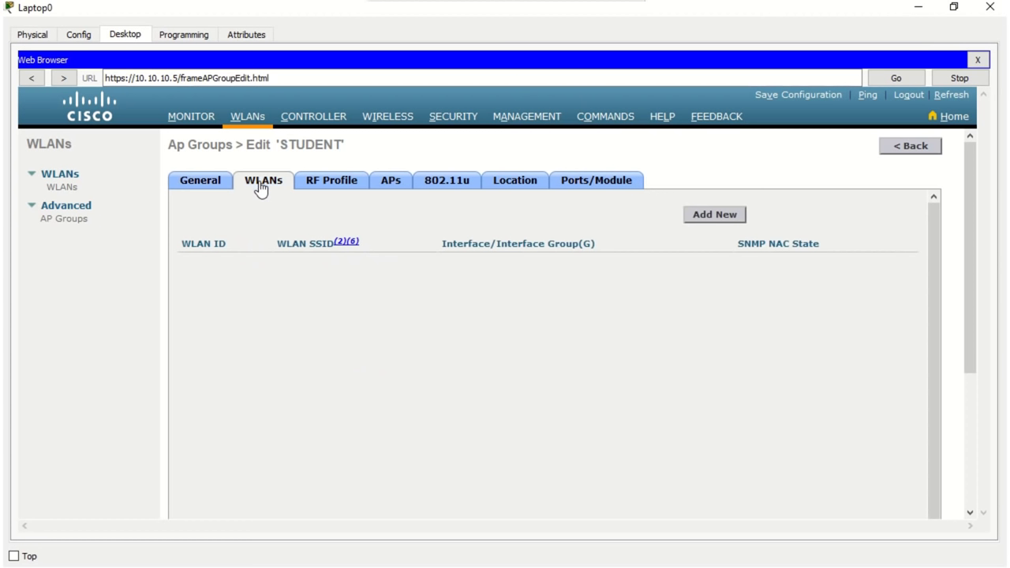
{"action": "left_click", "coordinate": [693, 217]}
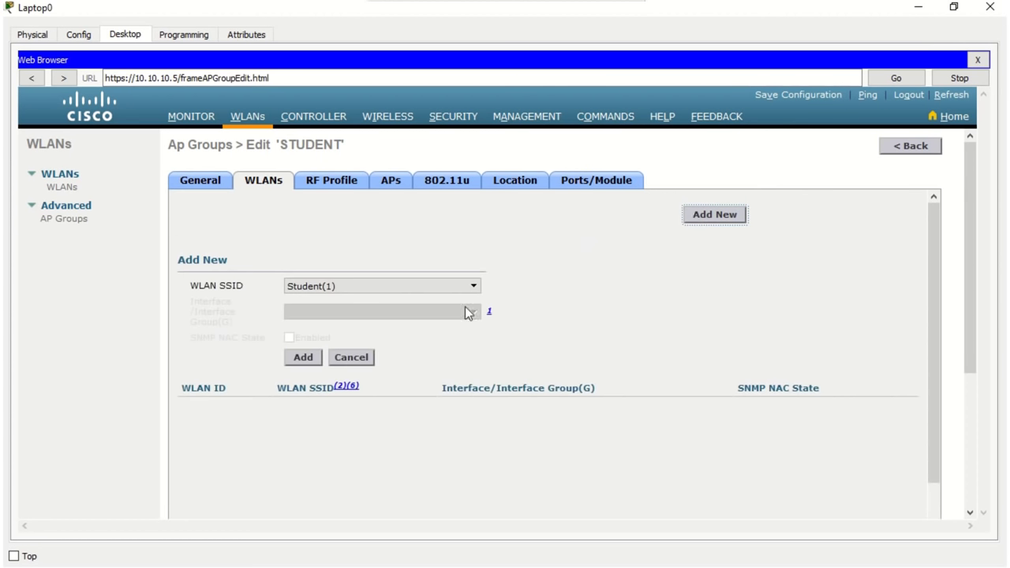
{"action": "left_click", "coordinate": [462, 290]}
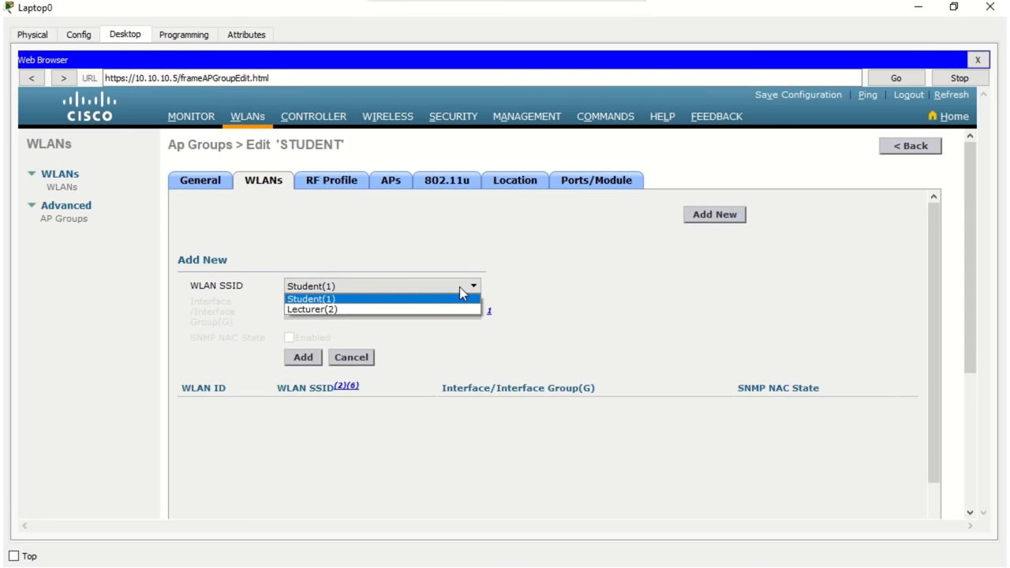
{"action": "left_click", "coordinate": [461, 290]}
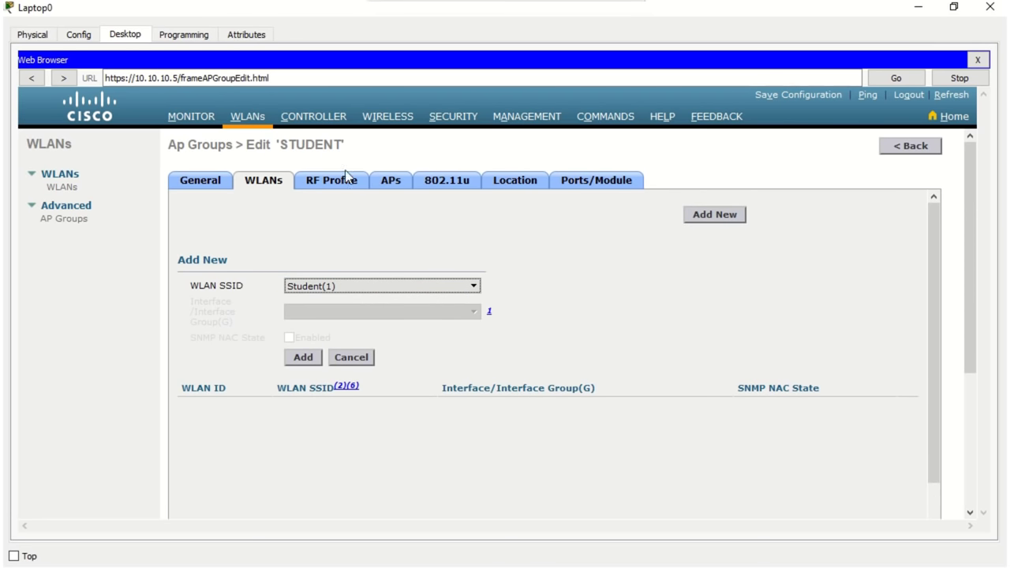
{"action": "left_click_drag", "start_coordinate": [341, 145], "coordinate": [283, 148]}
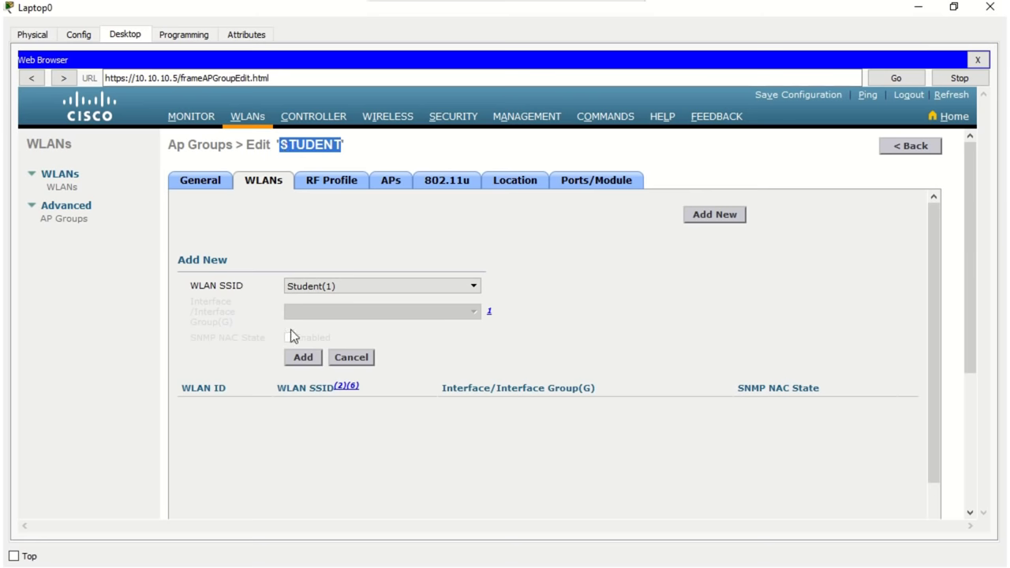
{"action": "left_click", "coordinate": [302, 358]}
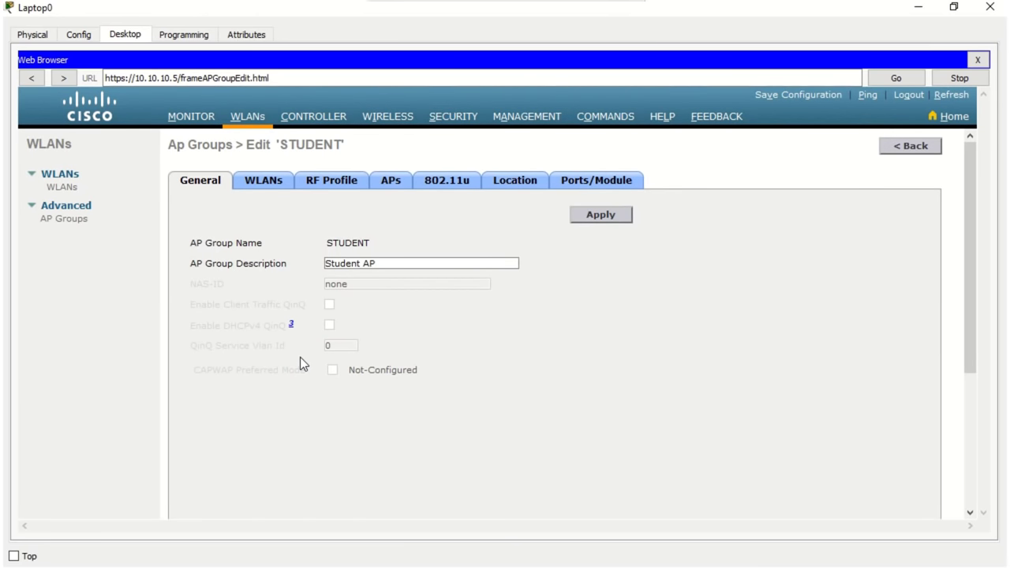
{"action": "left_click", "coordinate": [265, 183]}
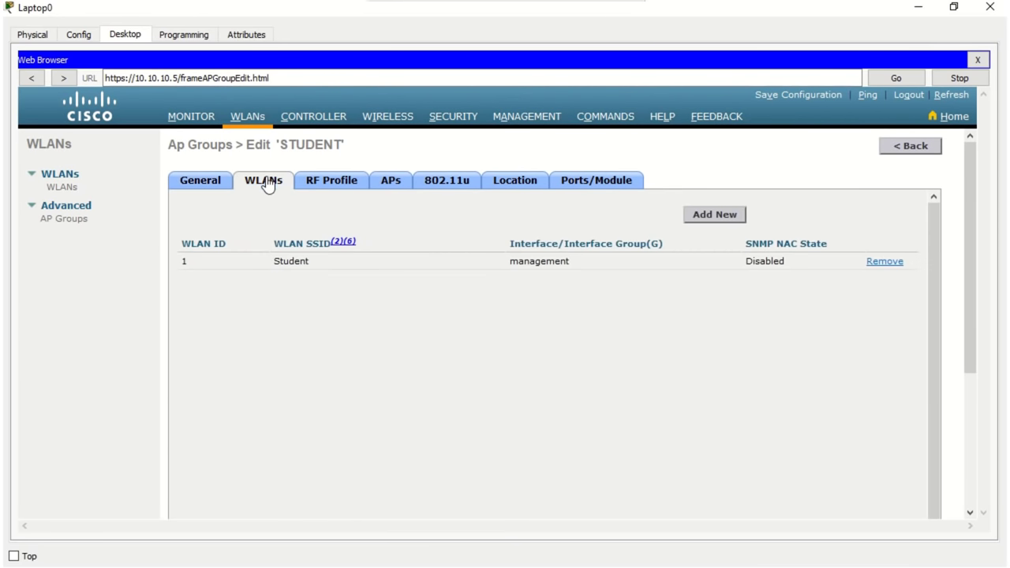
Step: Assign two lightweight access points to the STUDENT group and return to the AP Groups list
{"action": "left_click", "coordinate": [388, 188]}
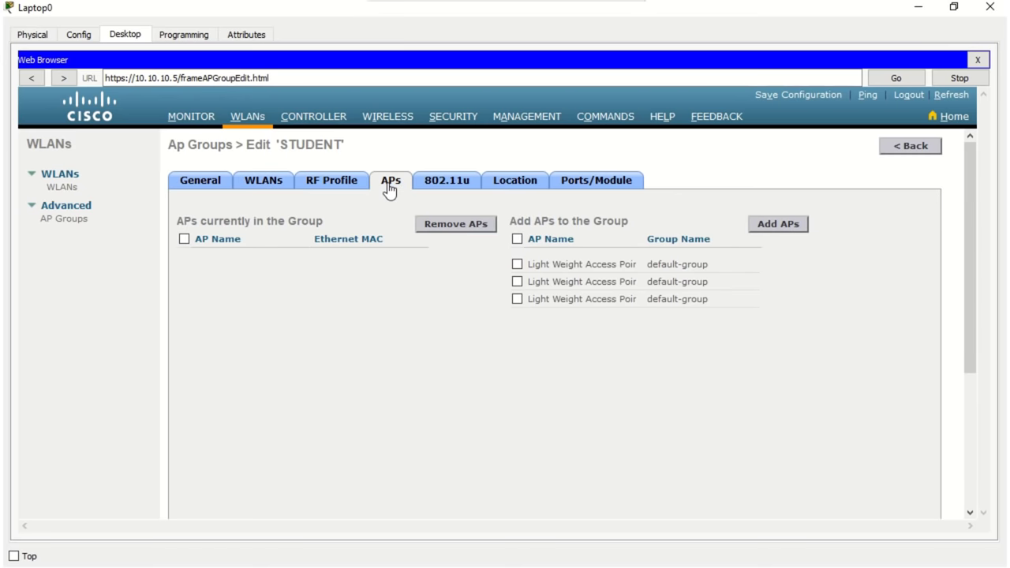
{"action": "left_click", "coordinate": [518, 264]}
{"action": "left_click", "coordinate": [517, 282]}
{"action": "left_click", "coordinate": [774, 225]}
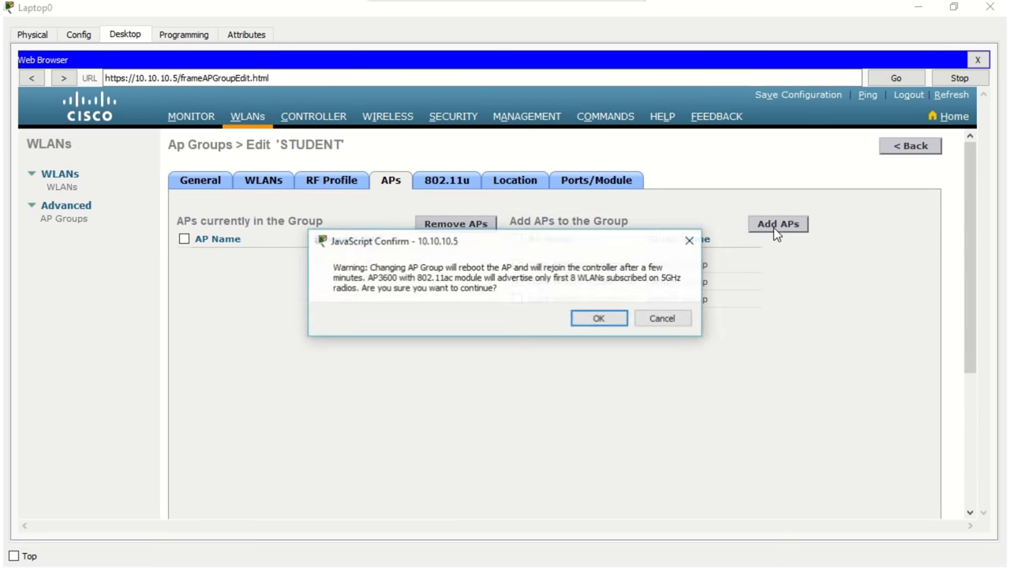
{"action": "left_click", "coordinate": [593, 318]}
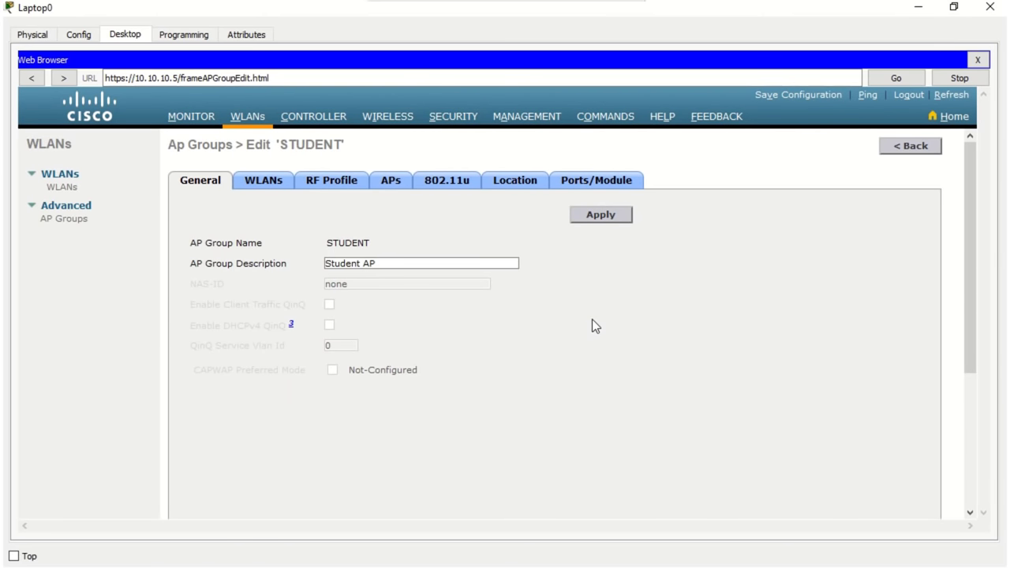
{"action": "left_click", "coordinate": [272, 191]}
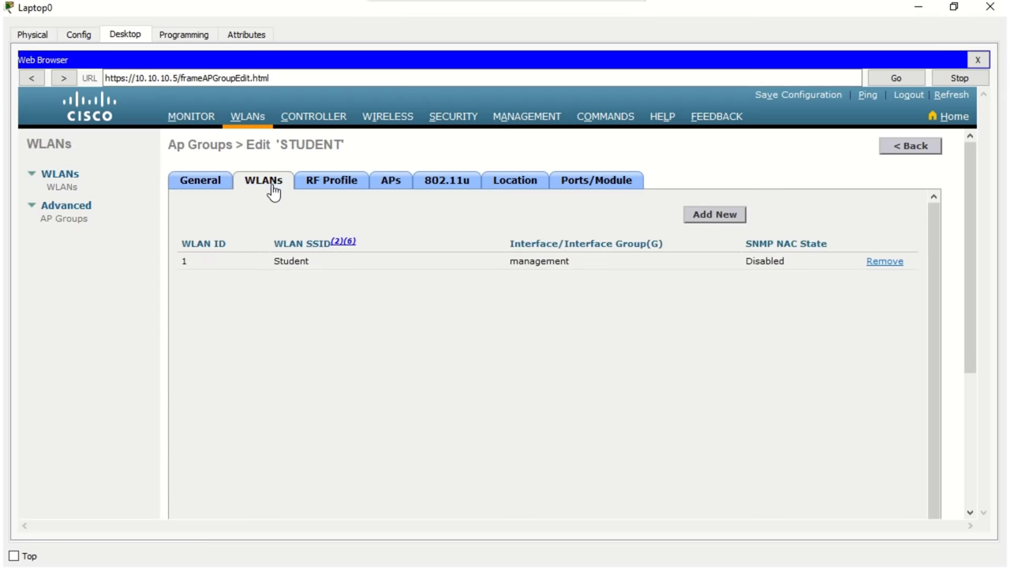
{"action": "left_click", "coordinate": [386, 185]}
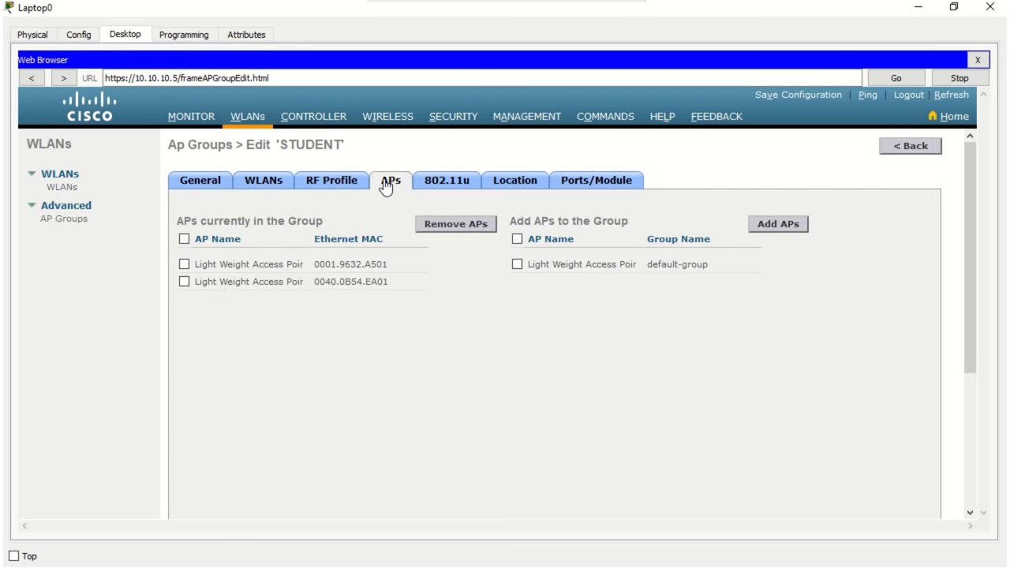
{"action": "left_click_drag", "start_coordinate": [349, 152], "coordinate": [282, 148]}
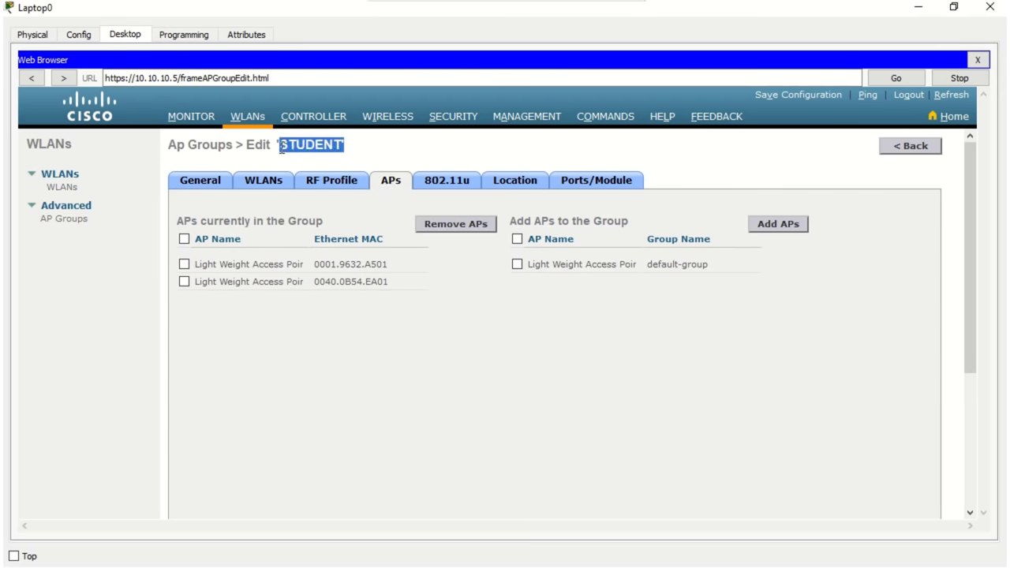
{"action": "left_click", "coordinate": [73, 221]}
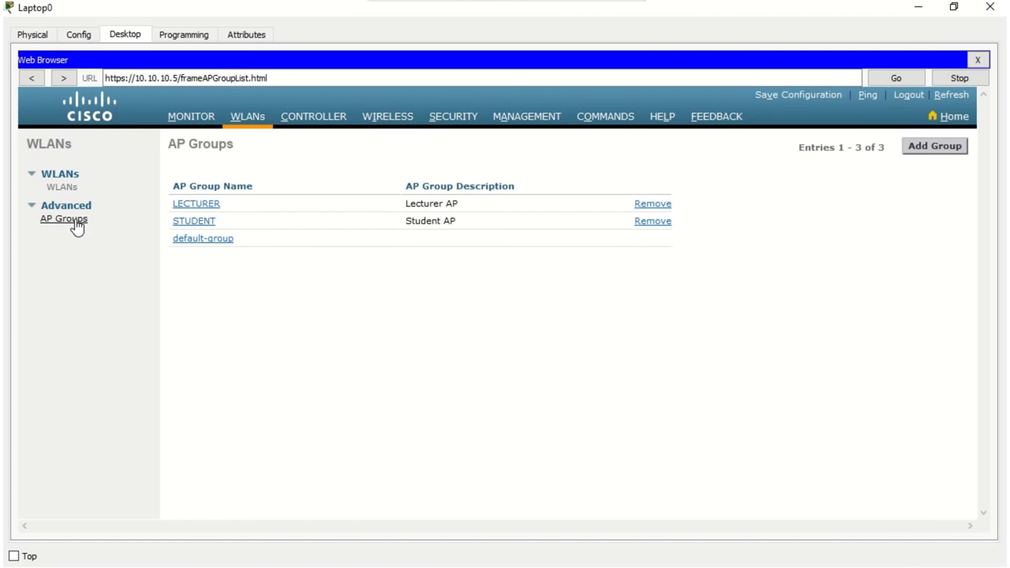
Step: Add the Lecturer WLAN to the LECTURER AP group
{"action": "left_click", "coordinate": [186, 204]}
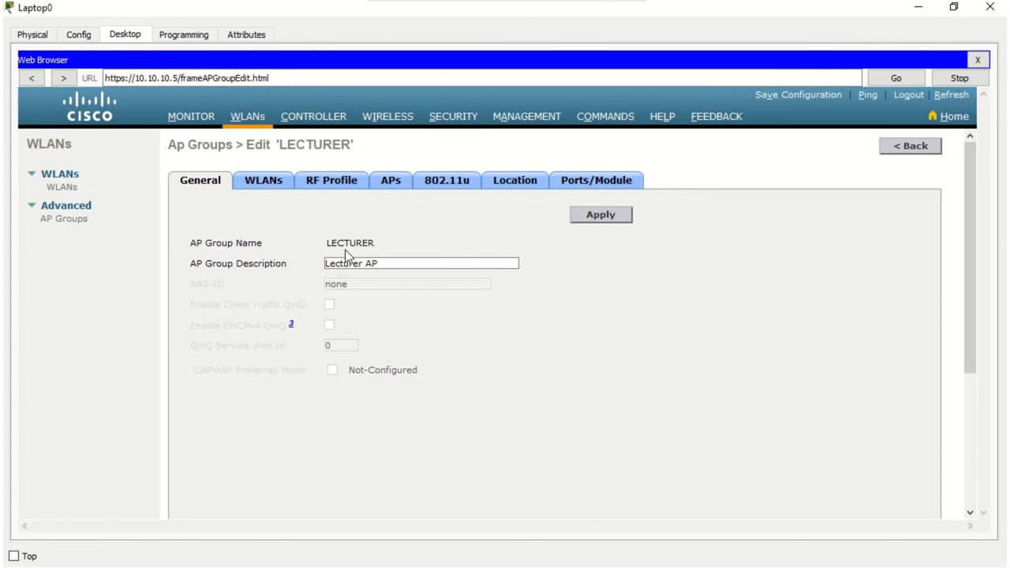
{"action": "left_click_drag", "start_coordinate": [355, 151], "coordinate": [280, 147]}
{"action": "left_click", "coordinate": [275, 180]}
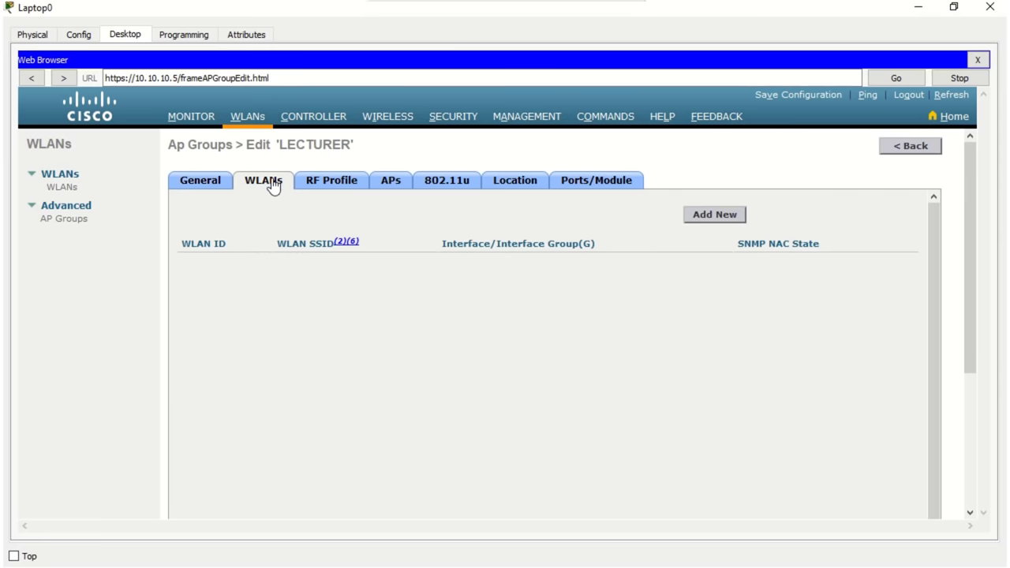
{"action": "left_click", "coordinate": [703, 217]}
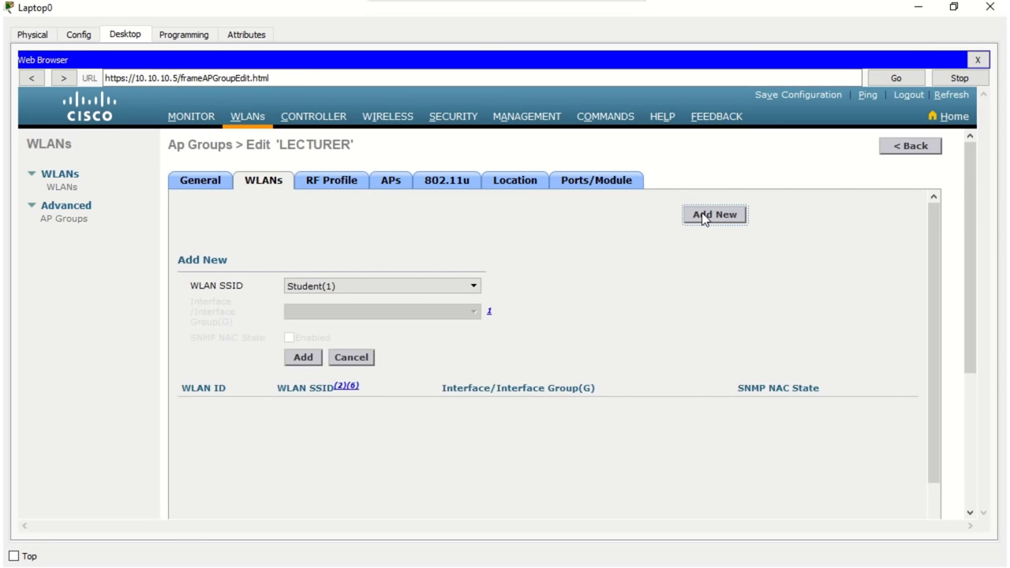
{"action": "left_click_drag", "start_coordinate": [355, 146], "coordinate": [275, 148]}
{"action": "left_click", "coordinate": [472, 288]}
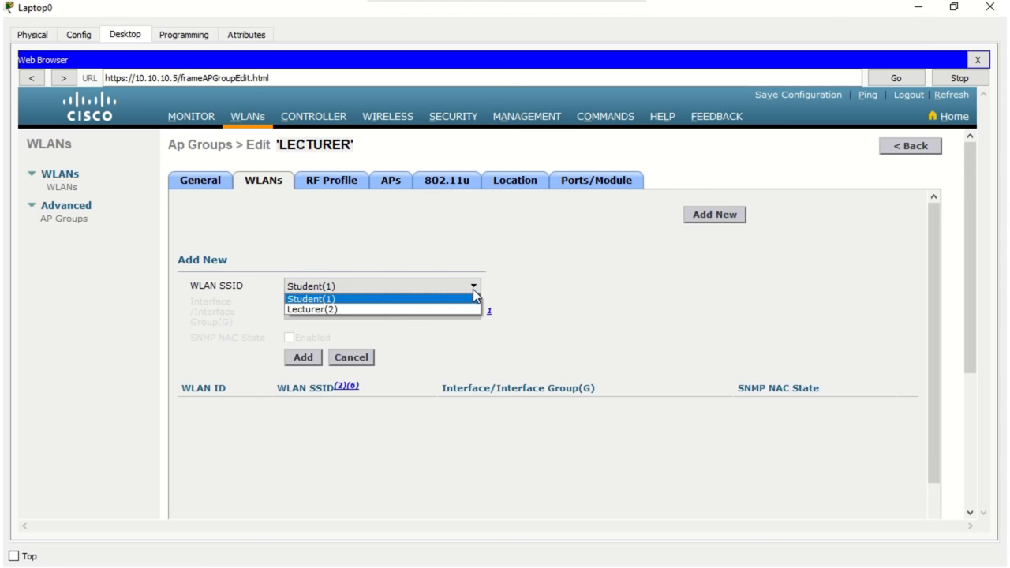
{"action": "left_click", "coordinate": [471, 310]}
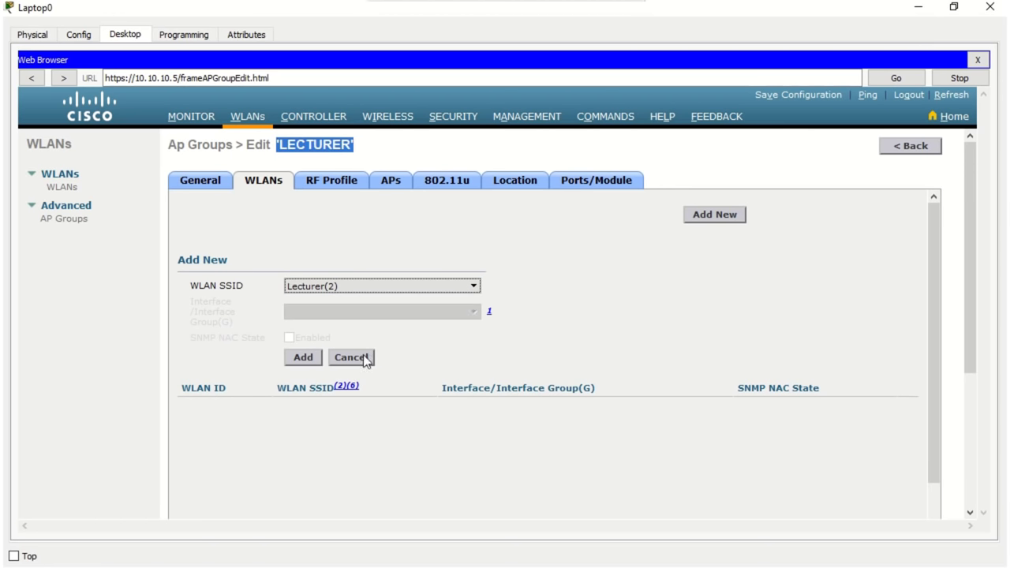
{"action": "left_click", "coordinate": [301, 360]}
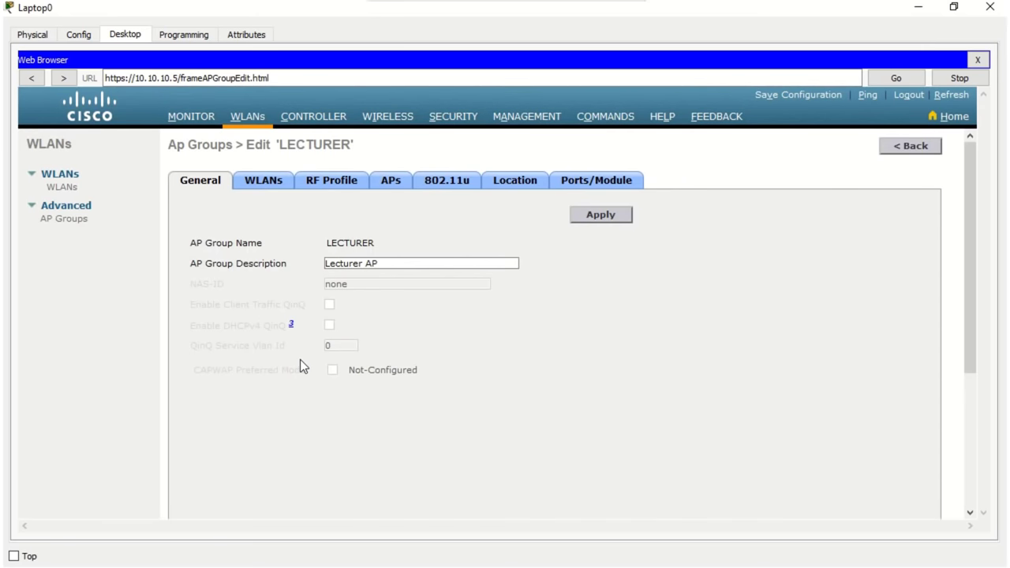
{"action": "left_click", "coordinate": [271, 186]}
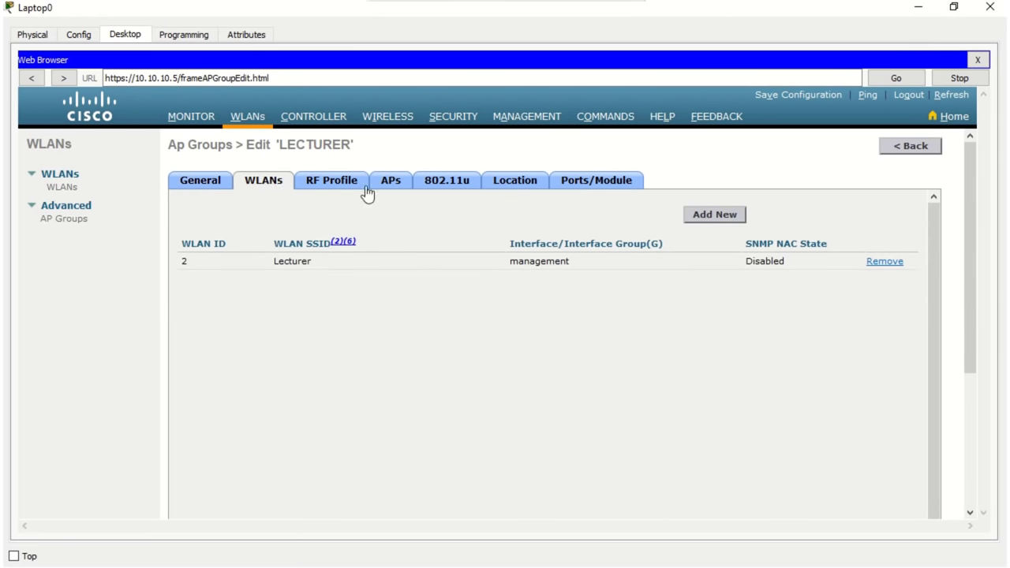
Step: Move the remaining access point into the LECTURER group and close the Laptop0 window
{"action": "left_click", "coordinate": [391, 188]}
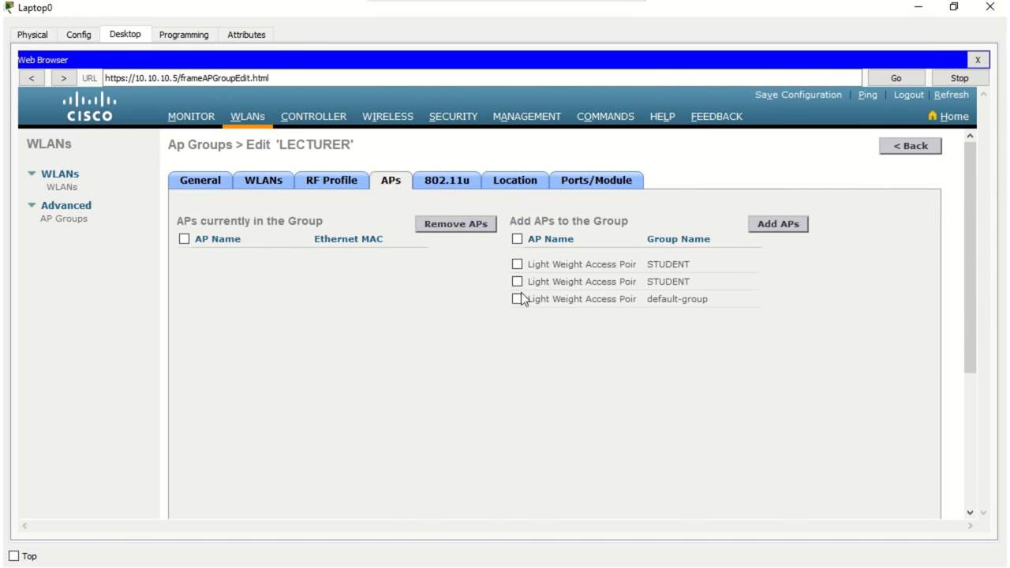
{"action": "left_click", "coordinate": [761, 226]}
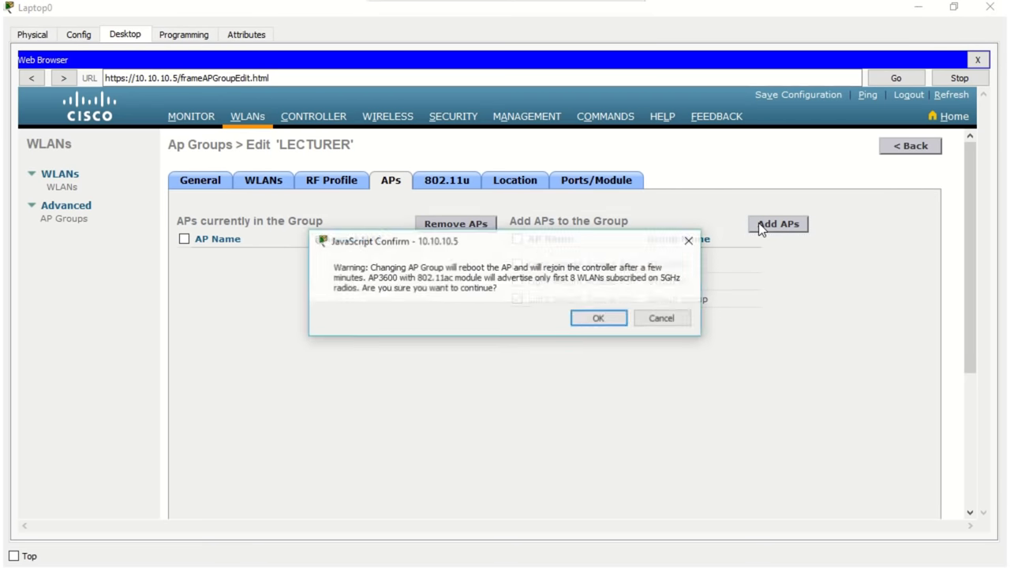
{"action": "left_click", "coordinate": [617, 319]}
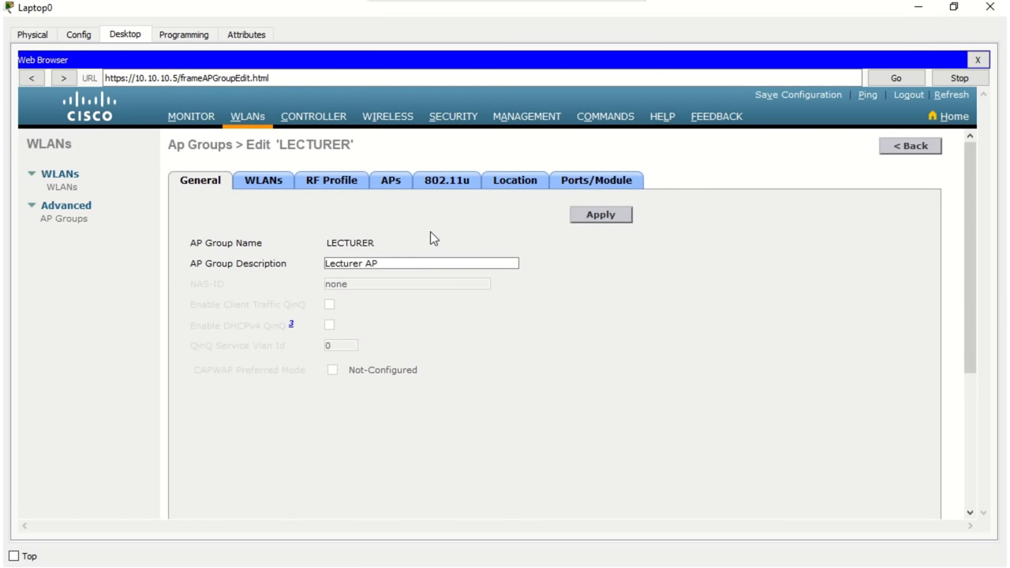
{"action": "left_click_drag", "start_coordinate": [354, 145], "coordinate": [281, 147]}
{"action": "left_click", "coordinate": [392, 181]}
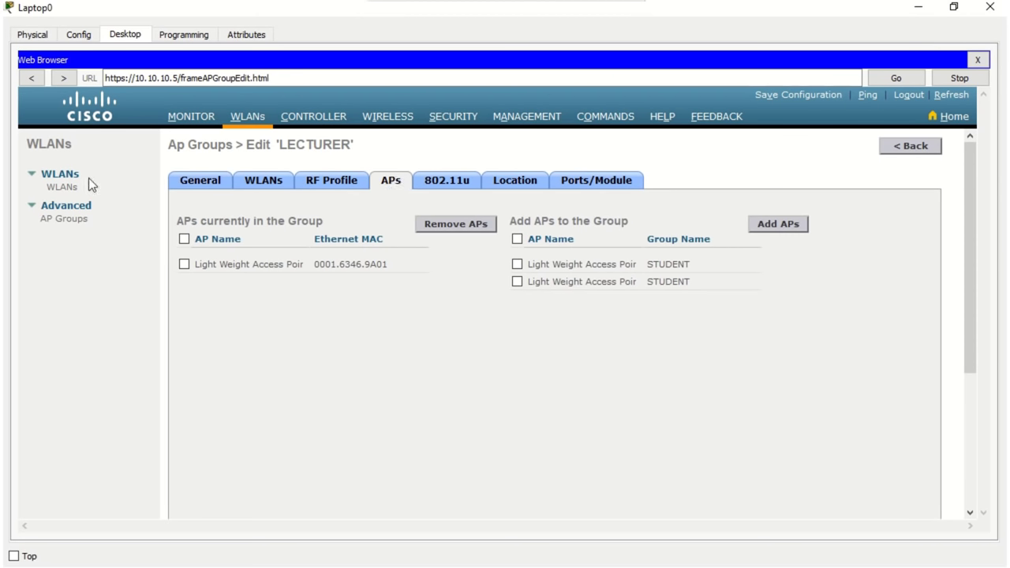
{"action": "left_click", "coordinate": [69, 188]}
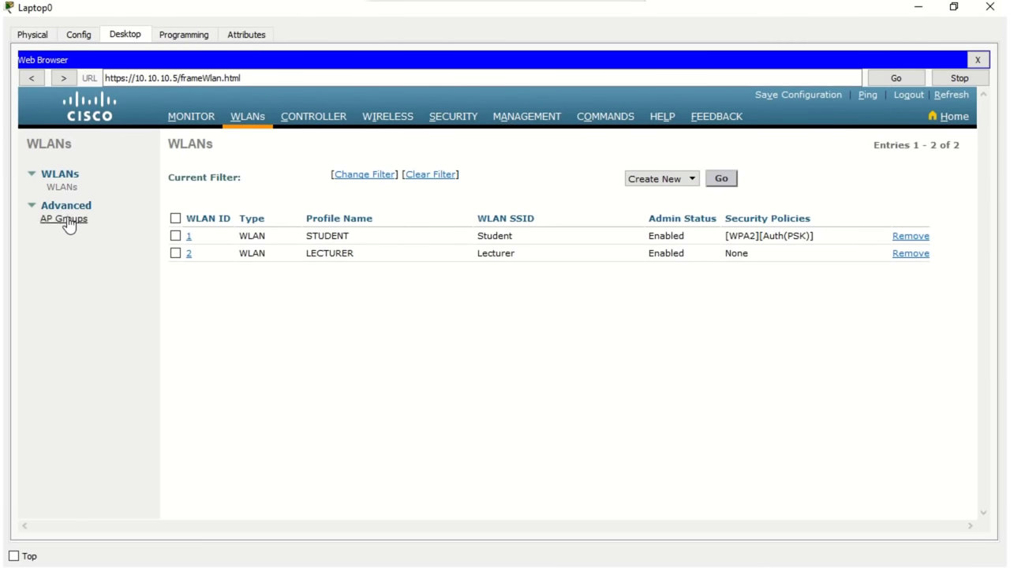
{"action": "left_click", "coordinate": [67, 221]}
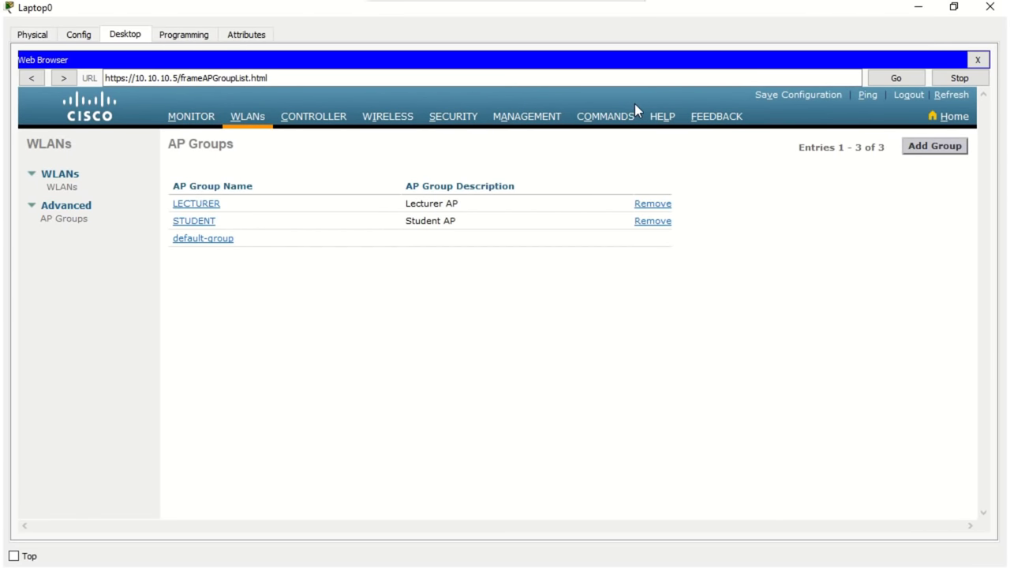
{"action": "left_click", "coordinate": [918, 9]}
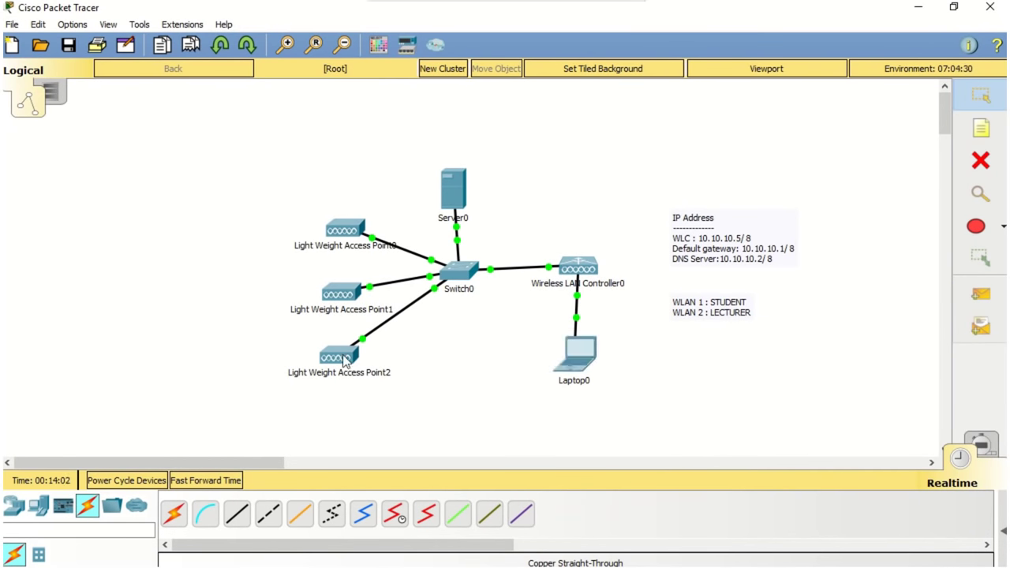
Step: Place two smartphones and a tablet PC from End Devices onto the workspace, then open Smartphone0
{"action": "mouse_move", "coordinate": [341, 360]}
{"action": "mouse_move", "coordinate": [342, 306]}
{"action": "mouse_move", "coordinate": [345, 241]}
{"action": "left_click", "coordinate": [34, 514]}
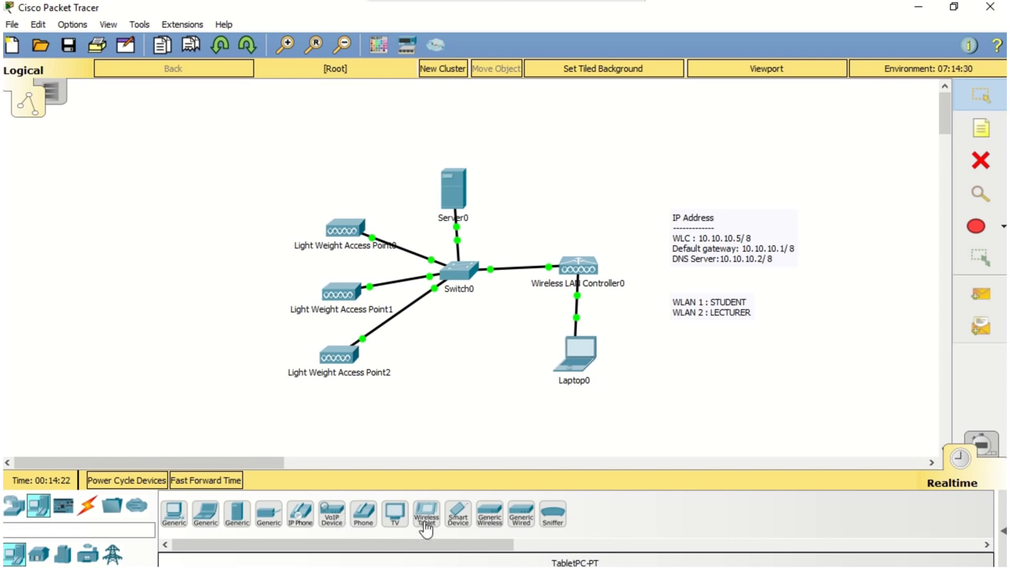
{"action": "left_click_drag", "start_coordinate": [453, 528], "coordinate": [222, 218]}
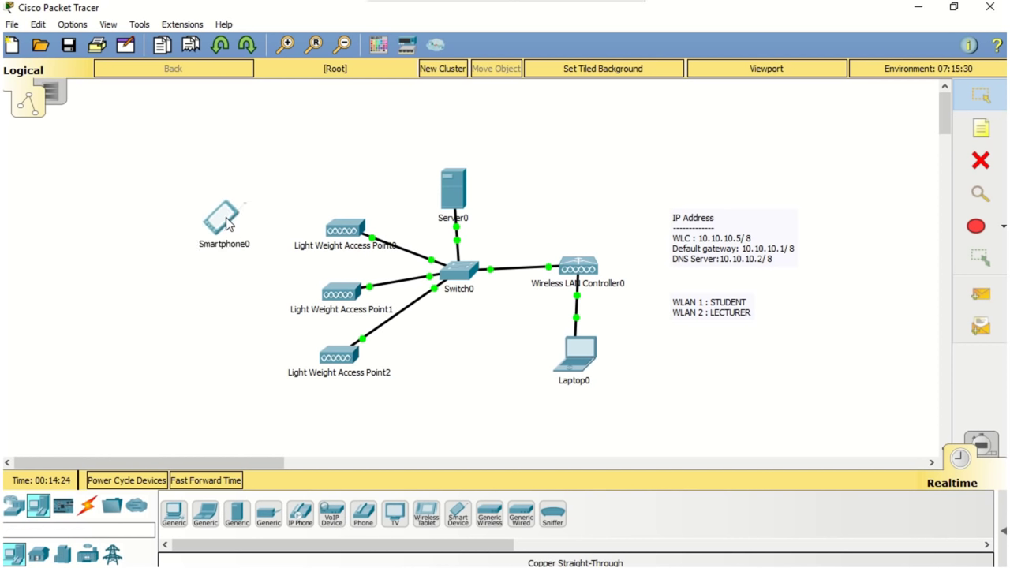
{"action": "left_click_drag", "start_coordinate": [458, 525], "coordinate": [221, 364]}
{"action": "left_click_drag", "start_coordinate": [425, 516], "coordinate": [222, 295]}
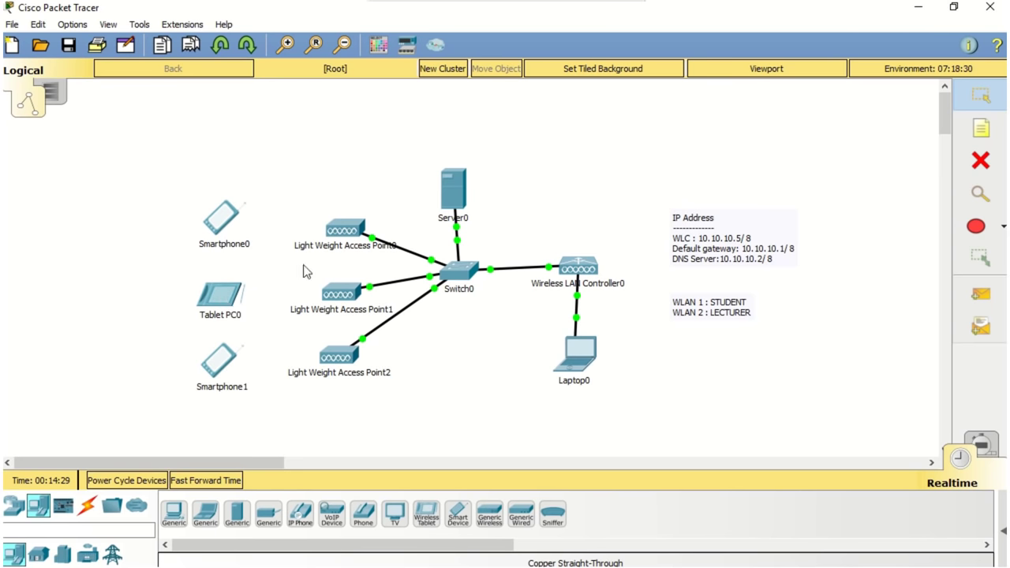
{"action": "left_click", "coordinate": [217, 216]}
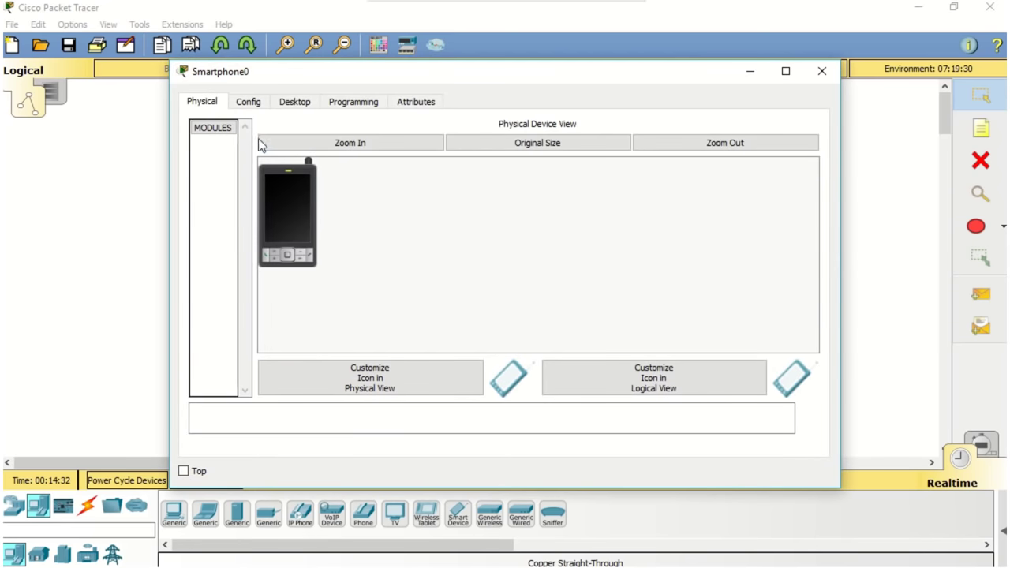
Step: Set Smartphone0's Wireless0 to SSID Student with WPA2-PSK and its pass phrase, keeping DHCP
{"action": "left_click", "coordinate": [254, 104]}
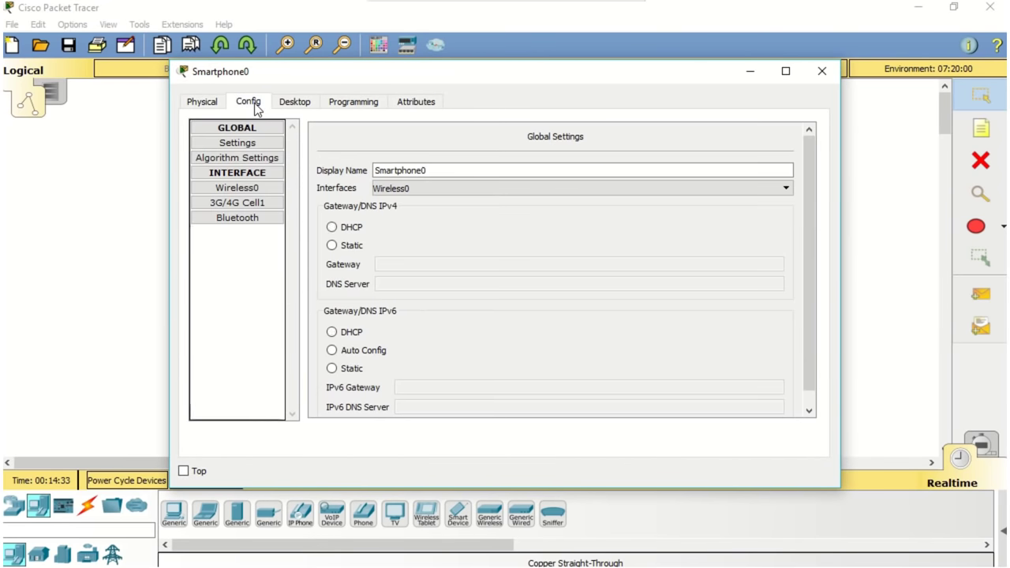
{"action": "left_click", "coordinate": [267, 190]}
{"action": "double_click", "coordinate": [577, 184]}
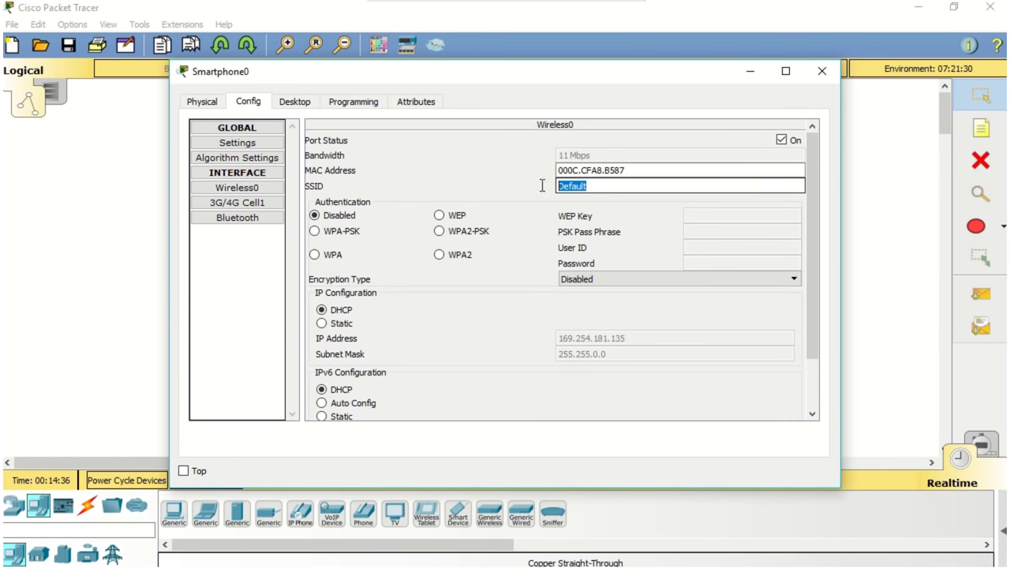
{"action": "type", "text": "Student"}
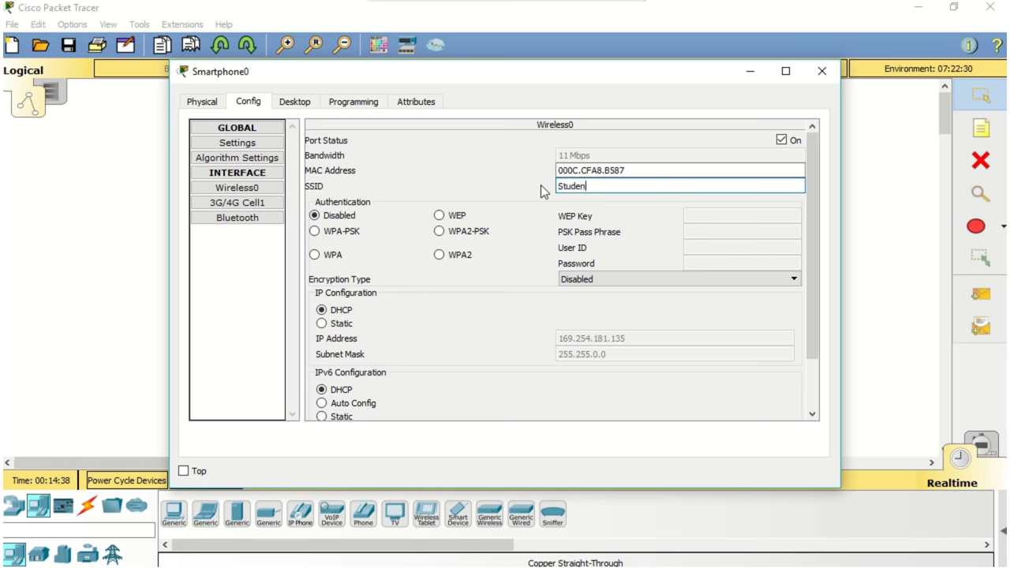
{"action": "left_click", "coordinate": [466, 237]}
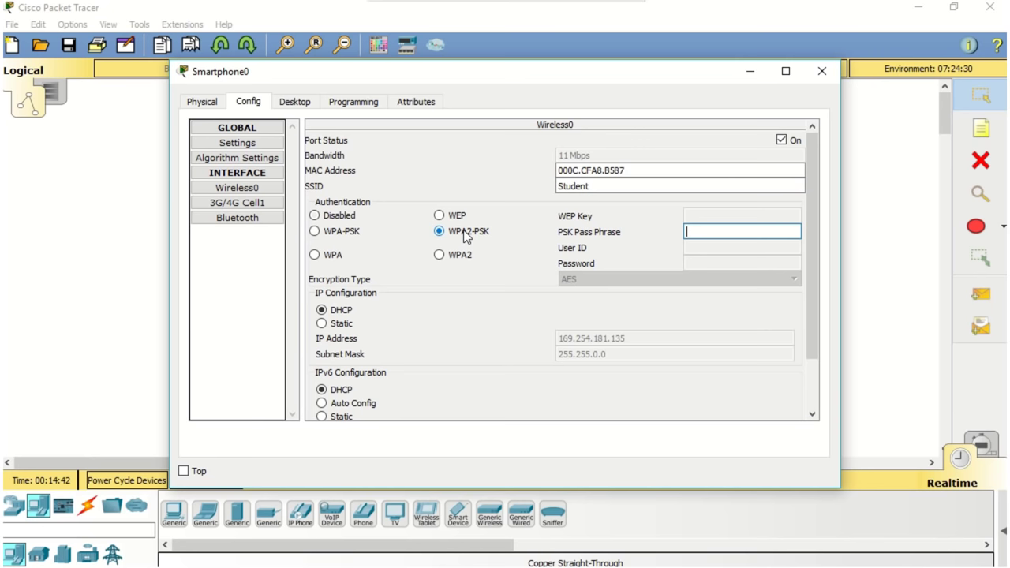
{"action": "type", "text": "fara1234"}
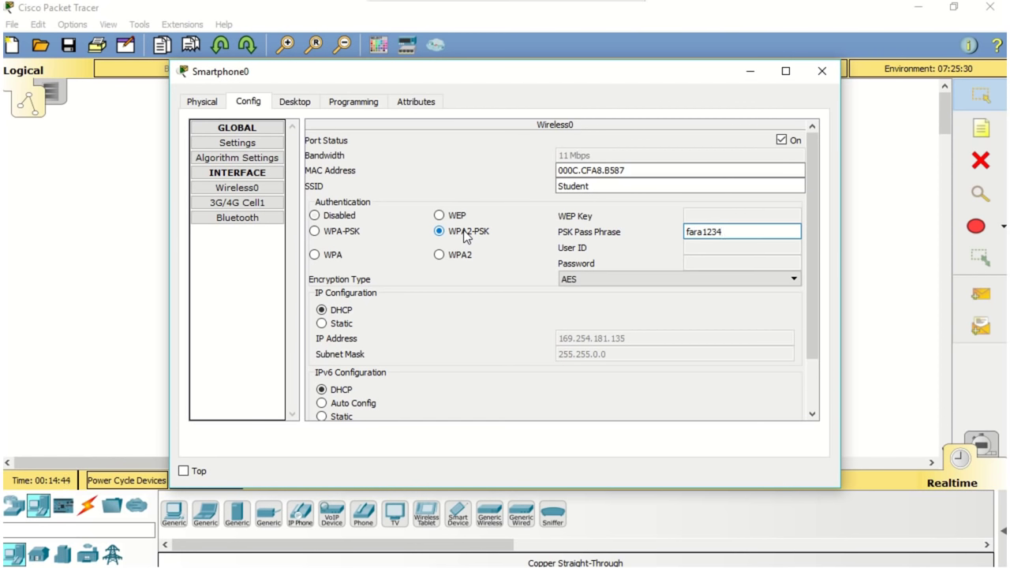
{"action": "left_click", "coordinate": [341, 325]}
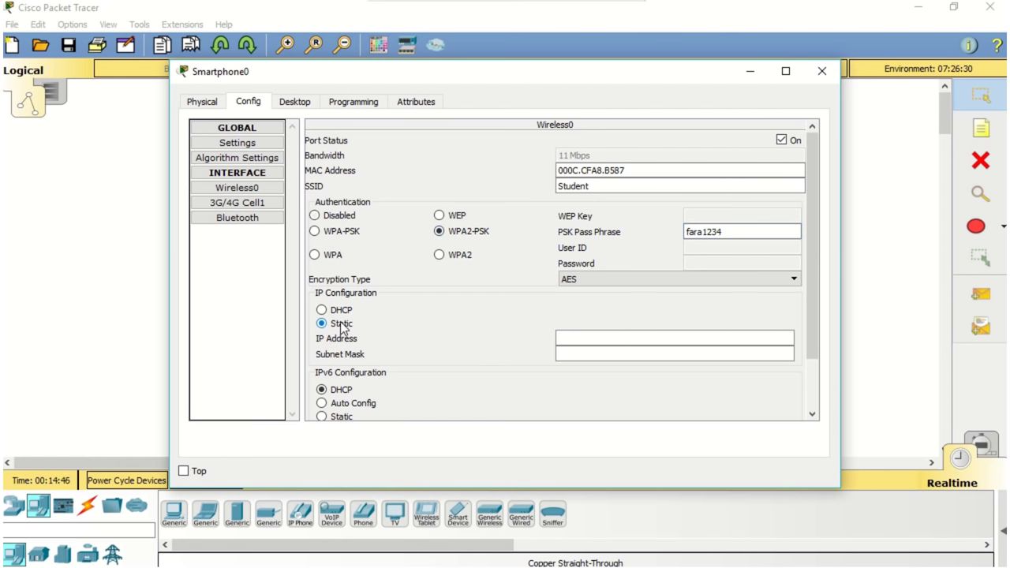
{"action": "left_click", "coordinate": [341, 311]}
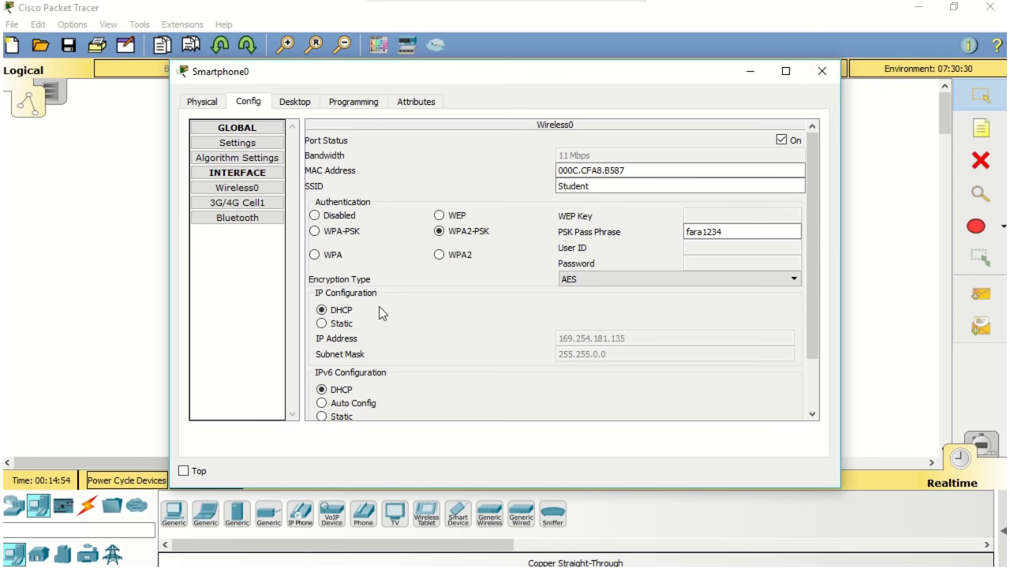
{"action": "left_click", "coordinate": [344, 323]}
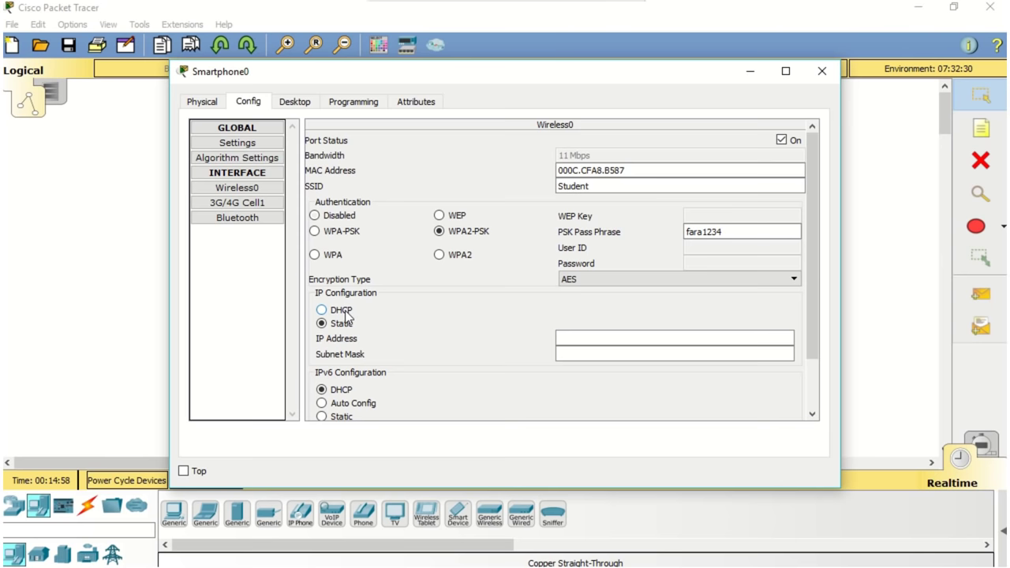
{"action": "left_click", "coordinate": [345, 315]}
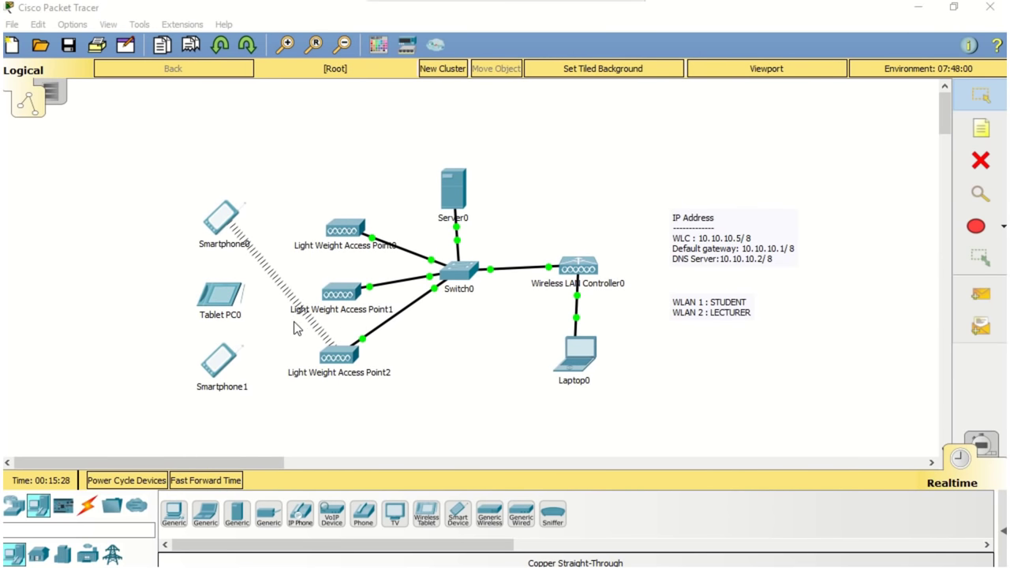
Step: Give Tablet PC0's Wireless0 SSID Student with WPA2-PSK and its pass phrase, keeping DHCP
{"action": "left_click", "coordinate": [231, 312]}
{"action": "left_click", "coordinate": [250, 102]}
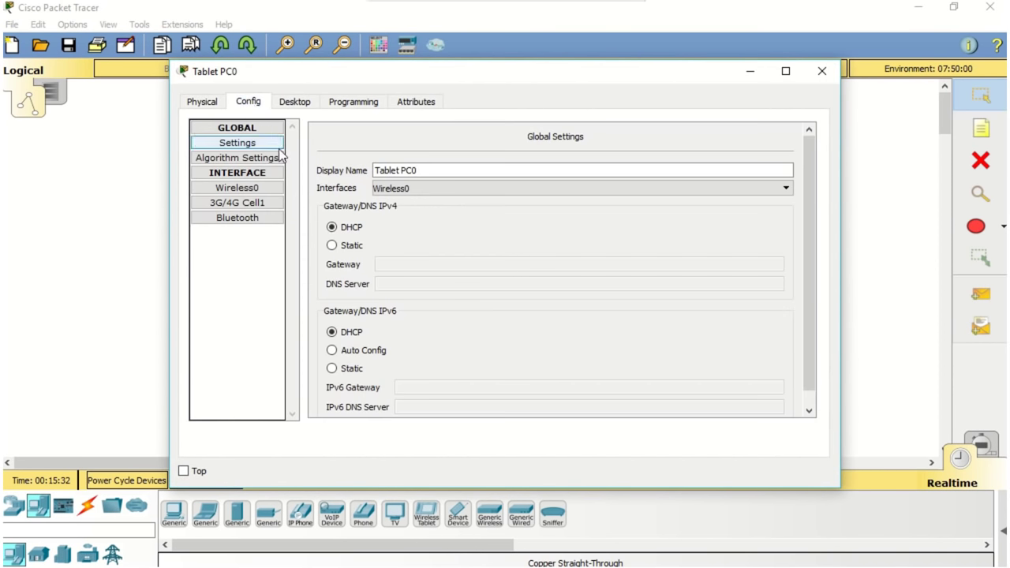
{"action": "left_click", "coordinate": [270, 189]}
{"action": "left_click", "coordinate": [570, 191]}
{"action": "left_click_drag", "start_coordinate": [593, 190], "coordinate": [557, 191]}
{"action": "type", "text": "Student"}
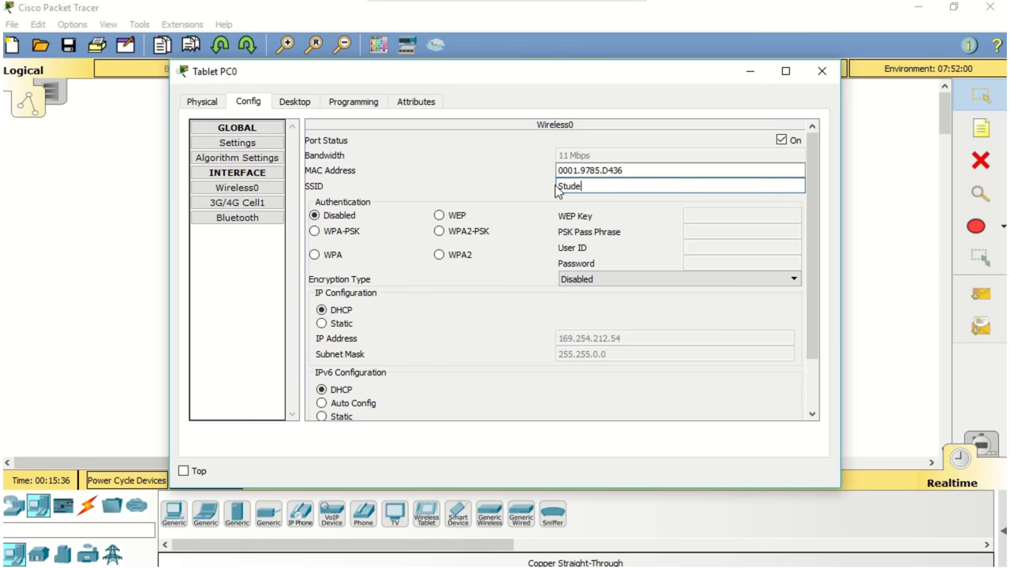
{"action": "left_click", "coordinate": [463, 231]}
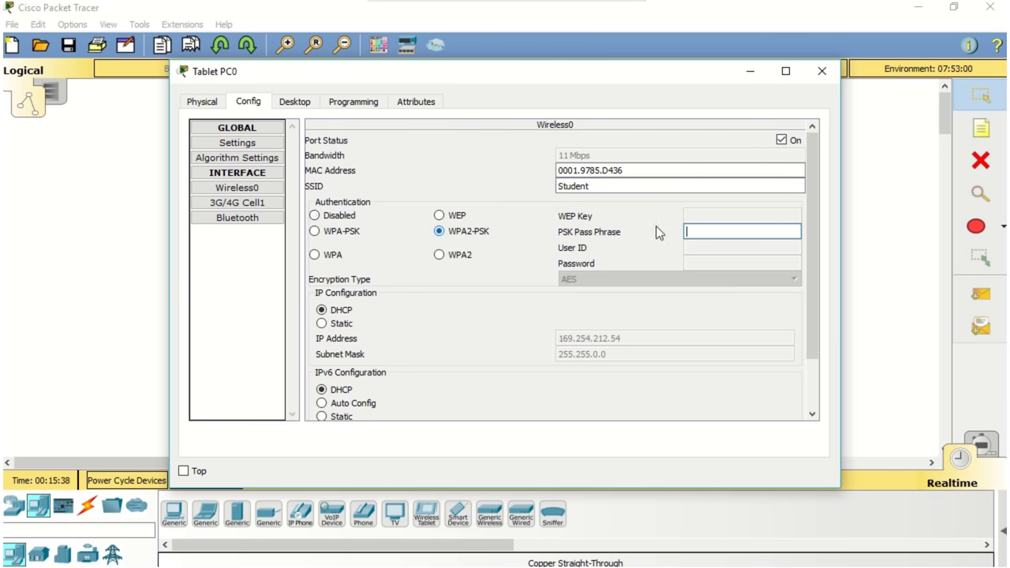
{"action": "left_click", "coordinate": [693, 230]}
{"action": "type", "text": "fera1234"}
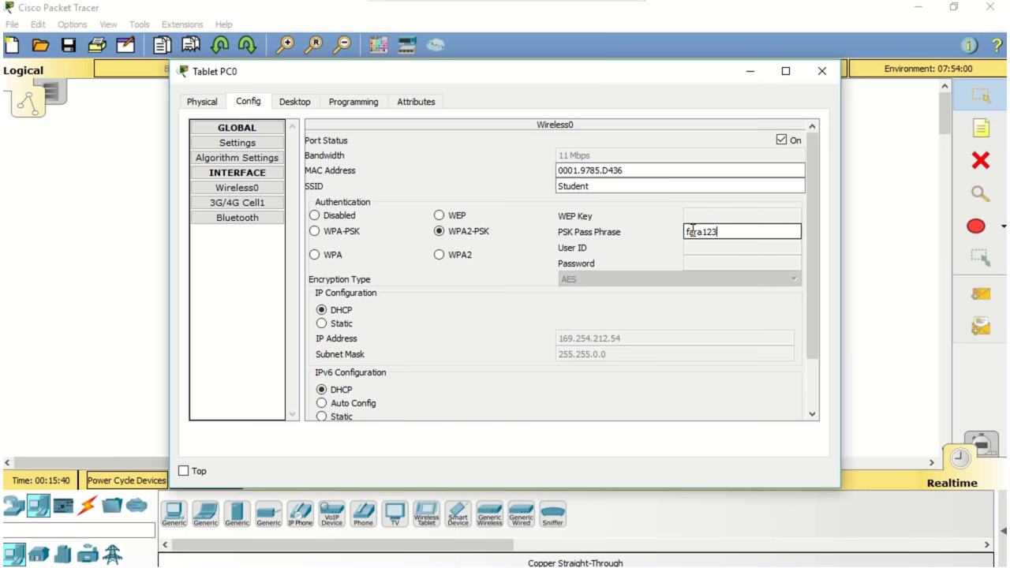
{"action": "left_click", "coordinate": [343, 326]}
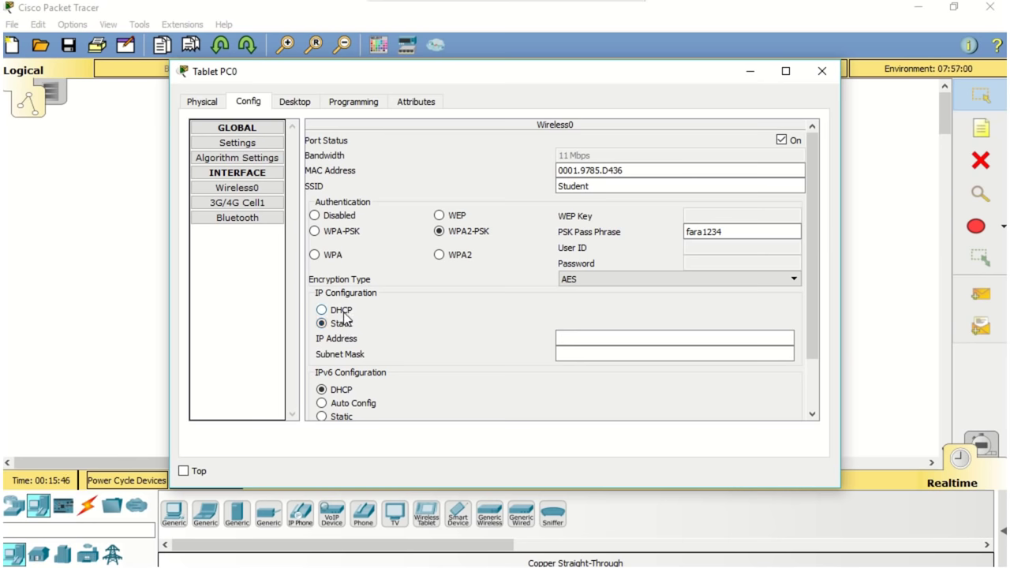
{"action": "left_click", "coordinate": [344, 316]}
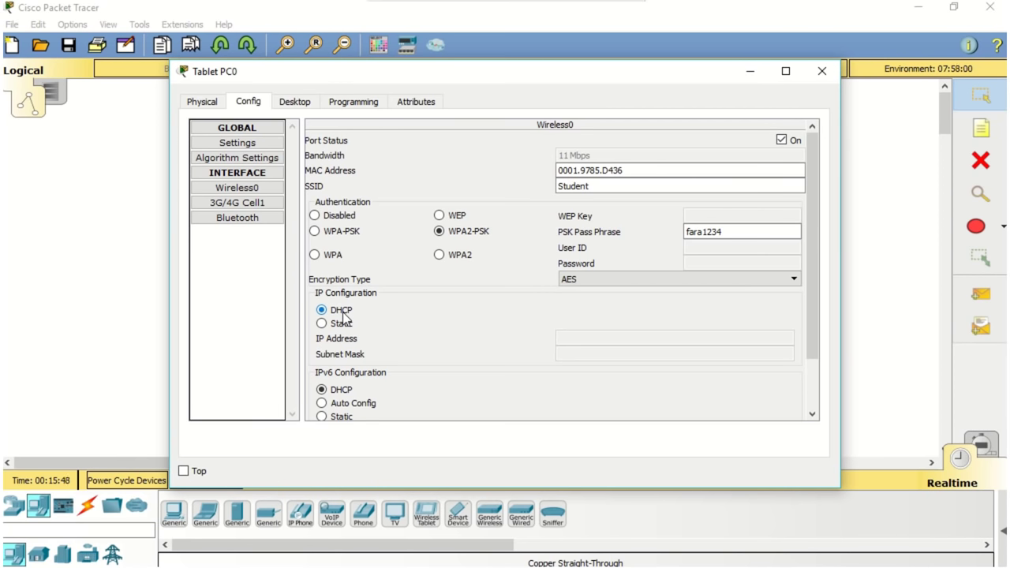
{"action": "left_click", "coordinate": [812, 79]}
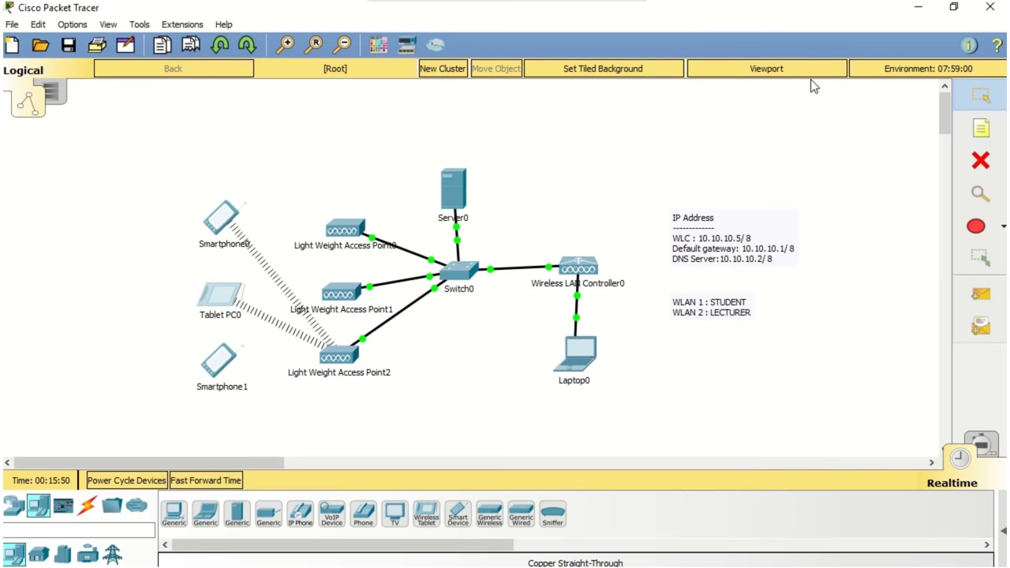
Step: Change Smartphone1's Wireless0 SSID to Lecturer, leaving IPv4 addressing on DHCP
{"action": "left_click", "coordinate": [223, 360]}
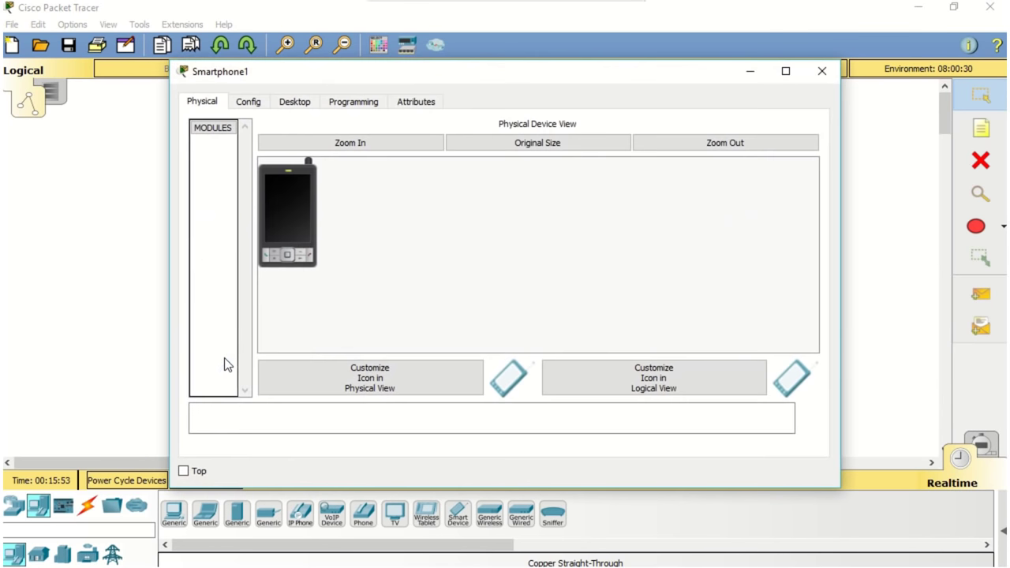
{"action": "left_click", "coordinate": [253, 105]}
{"action": "left_click", "coordinate": [253, 187]}
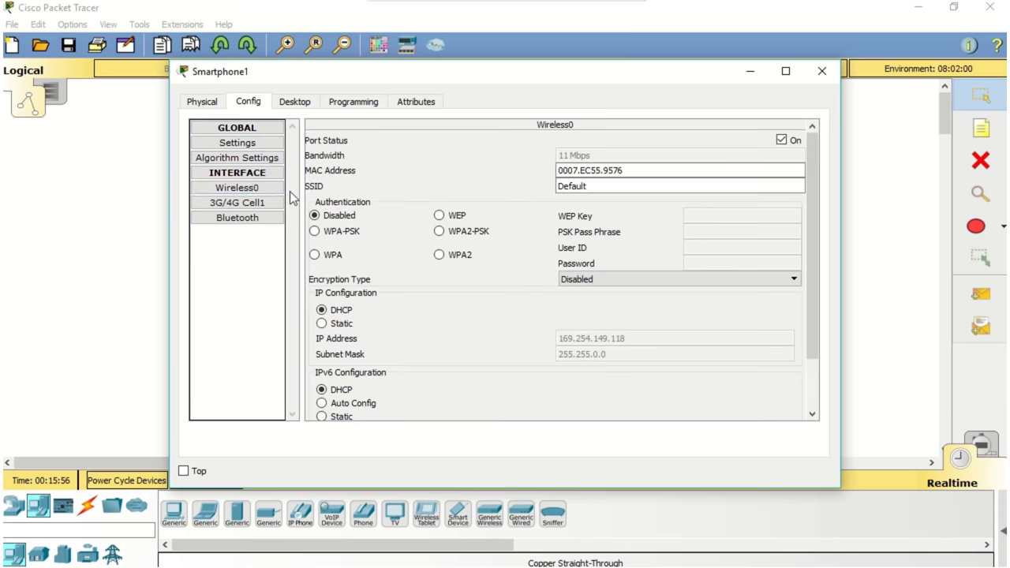
{"action": "left_click", "coordinate": [615, 186]}
{"action": "left_click_drag", "start_coordinate": [616, 185], "coordinate": [546, 182]}
{"action": "type", "text": "Lecturer"}
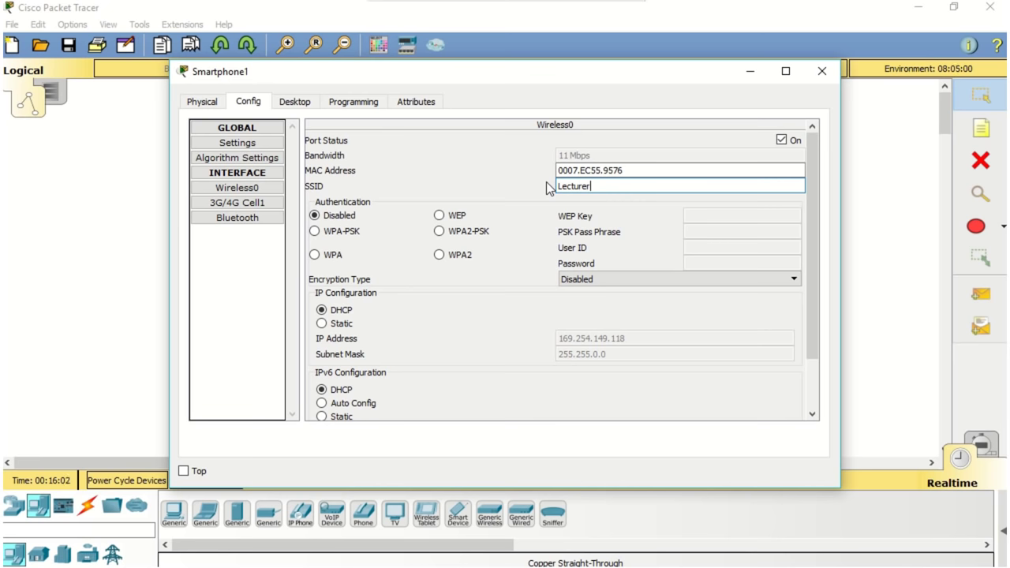
{"action": "left_click", "coordinate": [343, 323]}
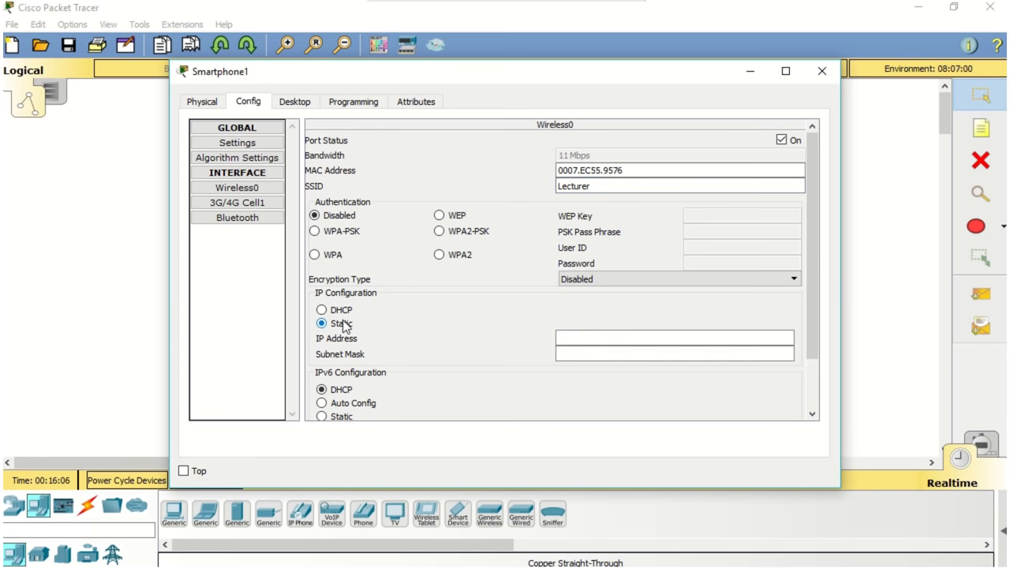
{"action": "left_click", "coordinate": [342, 312]}
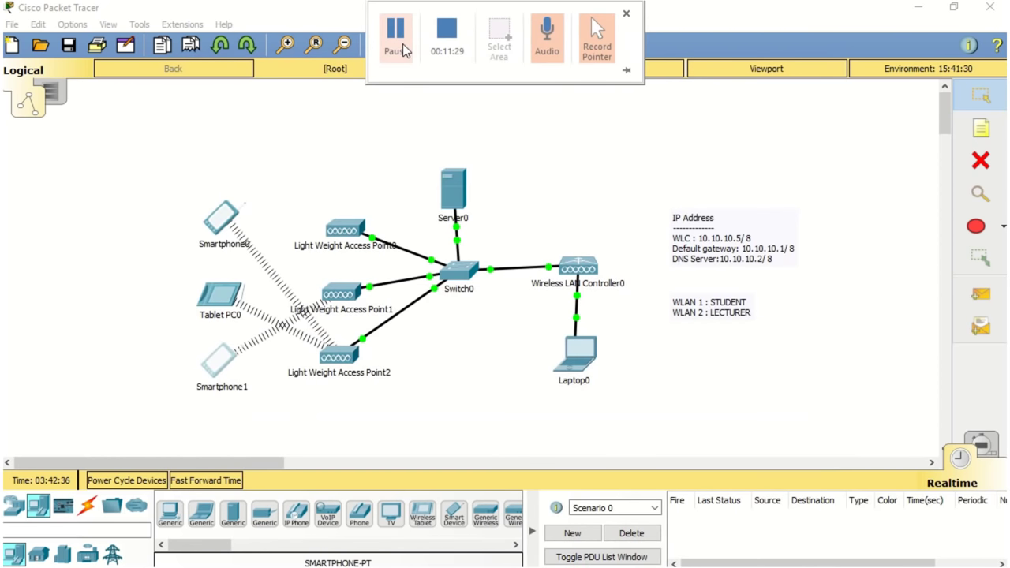
Step: Send simple PDU pings Smartphone0→Tablet PC0, Smartphone1→Tablet PC0 and a smartphone→Smartphone0
{"action": "left_click", "coordinate": [981, 294]}
{"action": "left_click", "coordinate": [231, 215]}
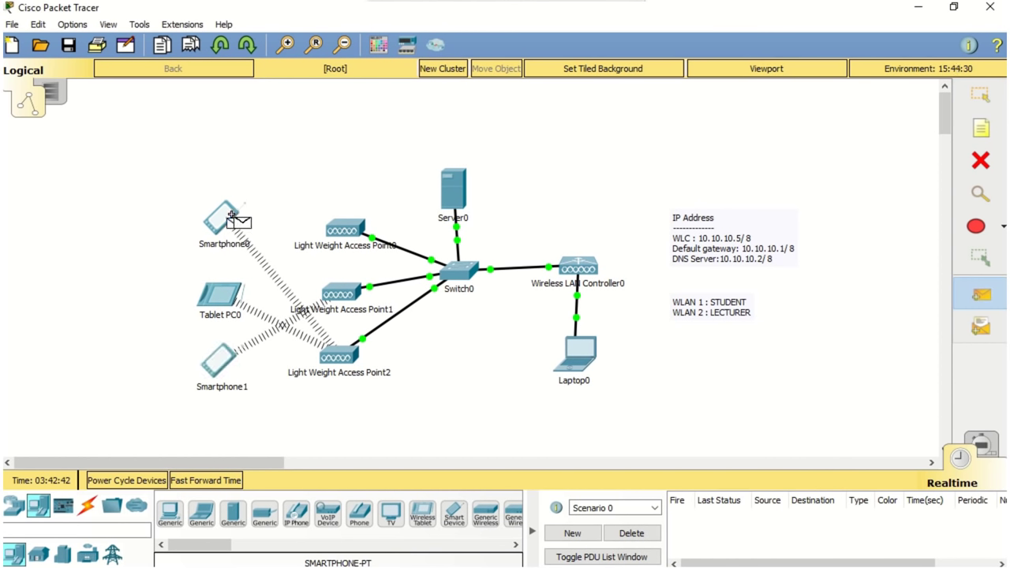
{"action": "left_click", "coordinate": [228, 296]}
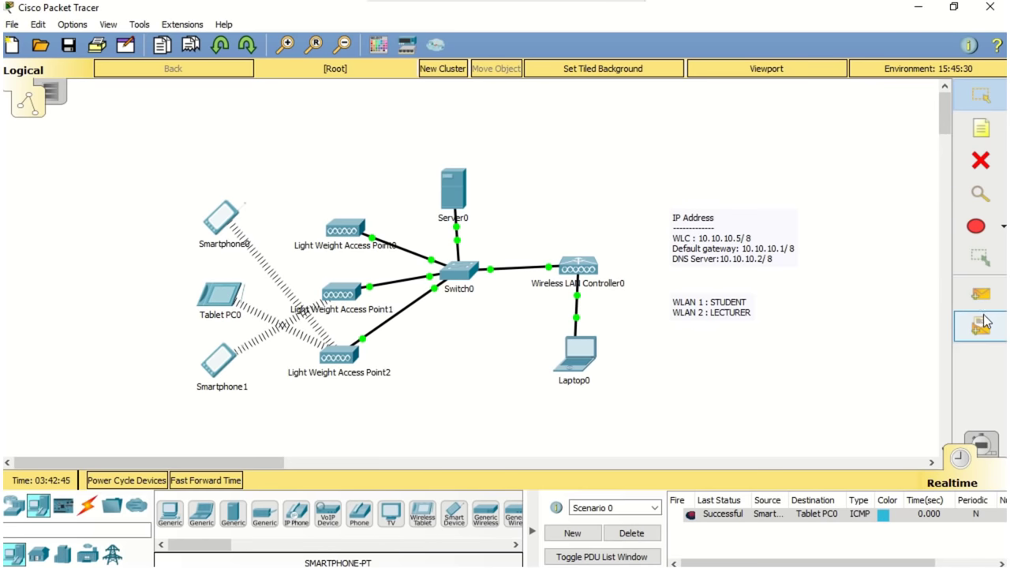
{"action": "left_click", "coordinate": [981, 294]}
{"action": "left_click", "coordinate": [213, 366]}
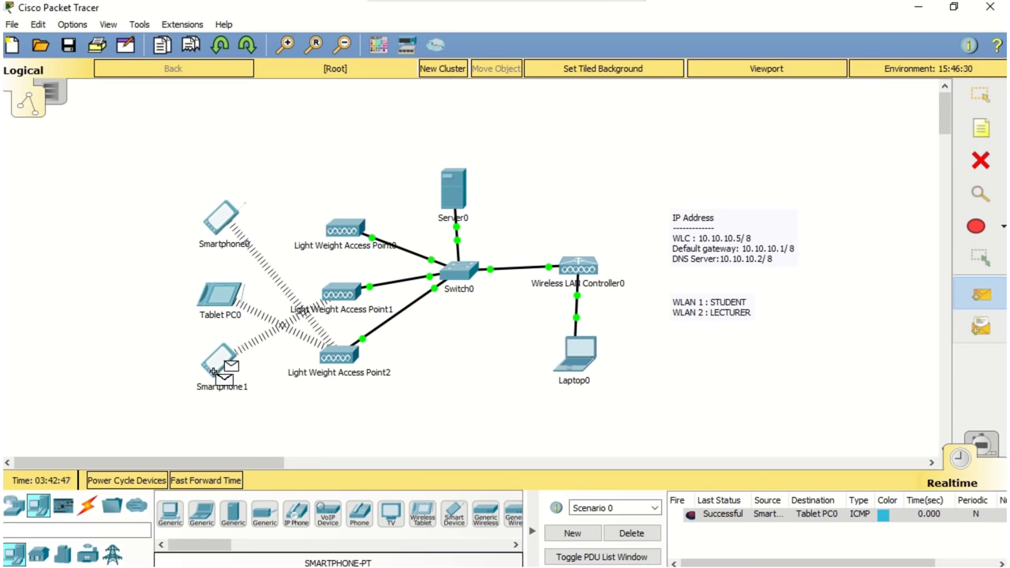
{"action": "left_click", "coordinate": [218, 294]}
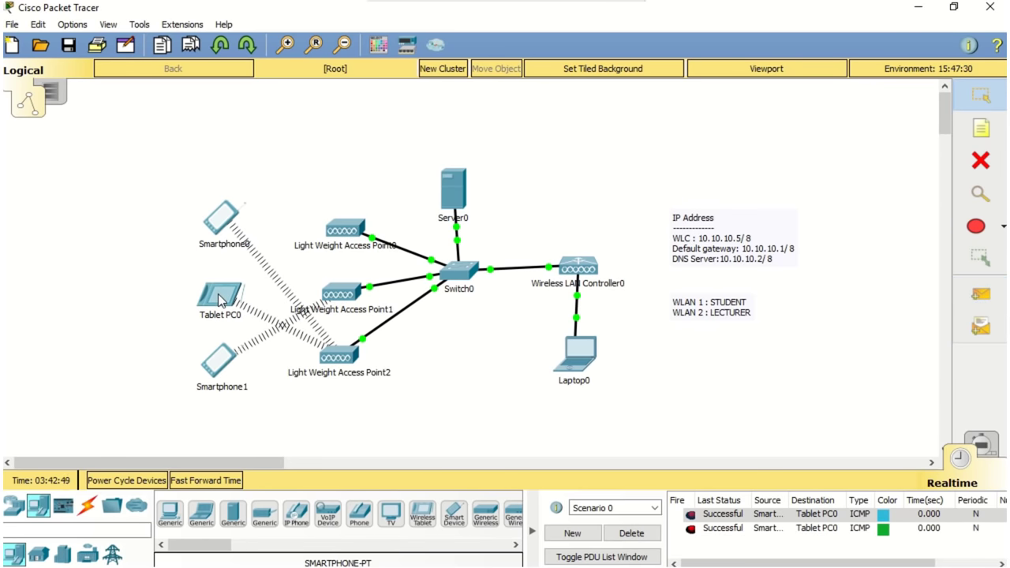
{"action": "left_click", "coordinate": [980, 294]}
{"action": "left_click", "coordinate": [216, 361]}
{"action": "left_click", "coordinate": [213, 221]}
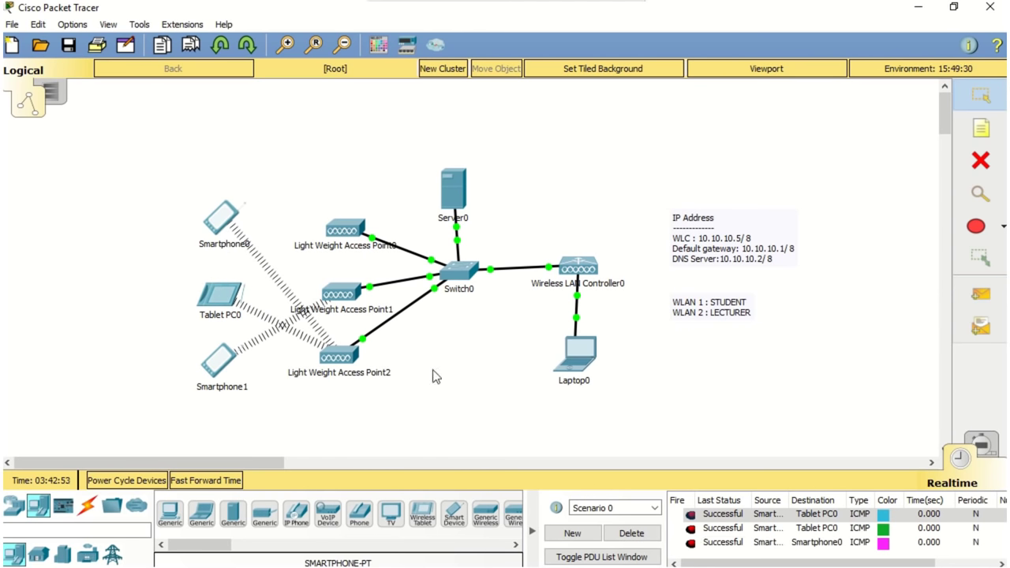
{"action": "mouse_move", "coordinate": [352, 246]}
{"action": "mouse_move", "coordinate": [352, 297]}
{"action": "mouse_move", "coordinate": [348, 357]}
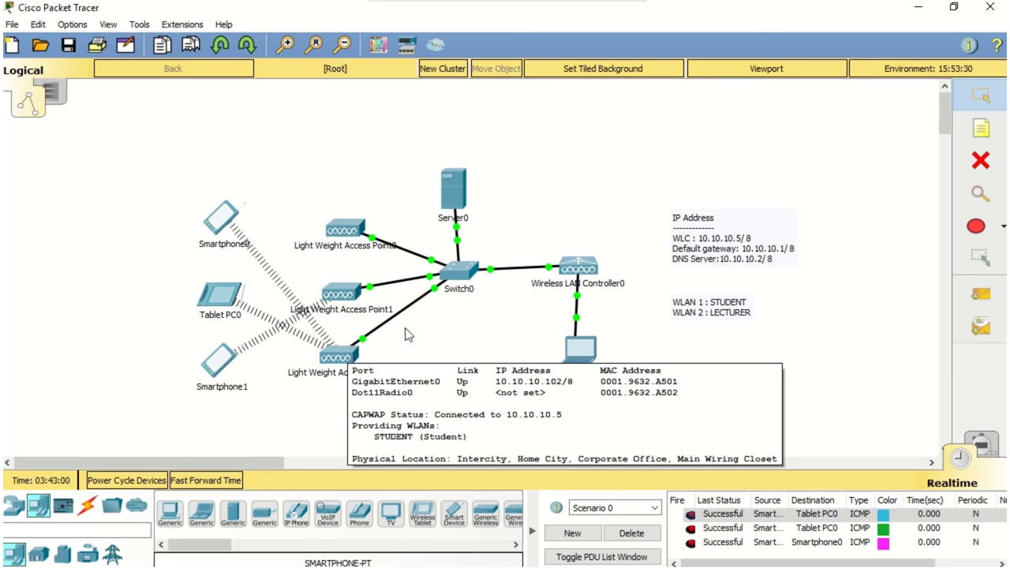